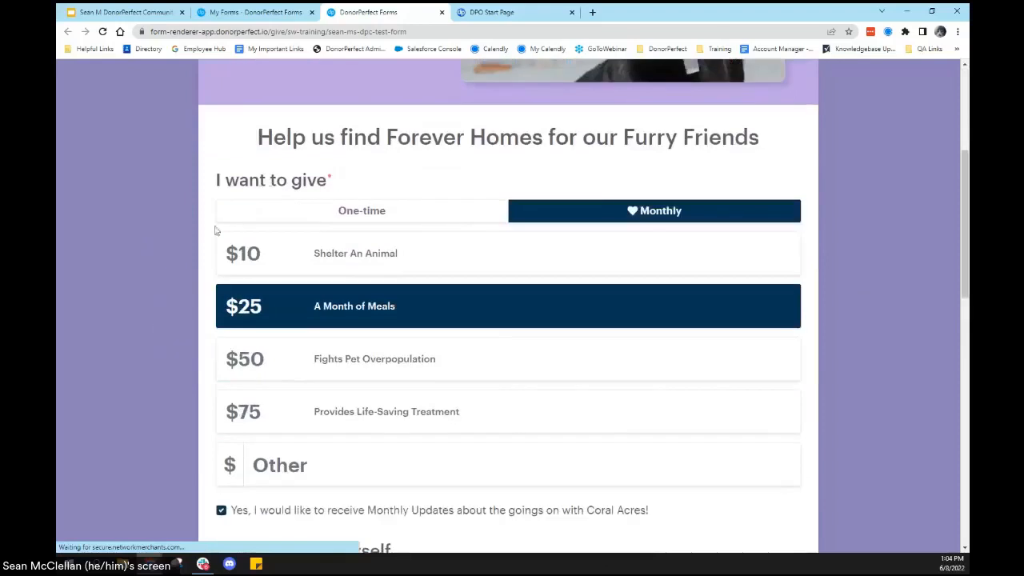
Step: Compare the one-time and monthly giving amounts on the published sample donation form
{"action": "left_click", "coordinate": [419, 212]}
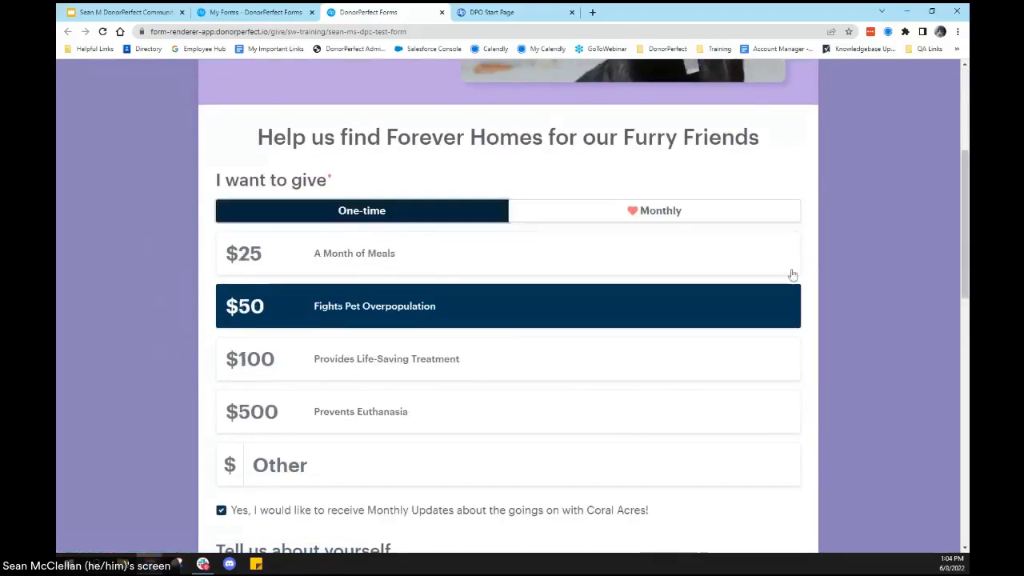
{"action": "left_click", "coordinate": [596, 214]}
{"action": "scroll", "coordinate": [370, 321], "scroll_direction": "down", "scroll_amount": 3}
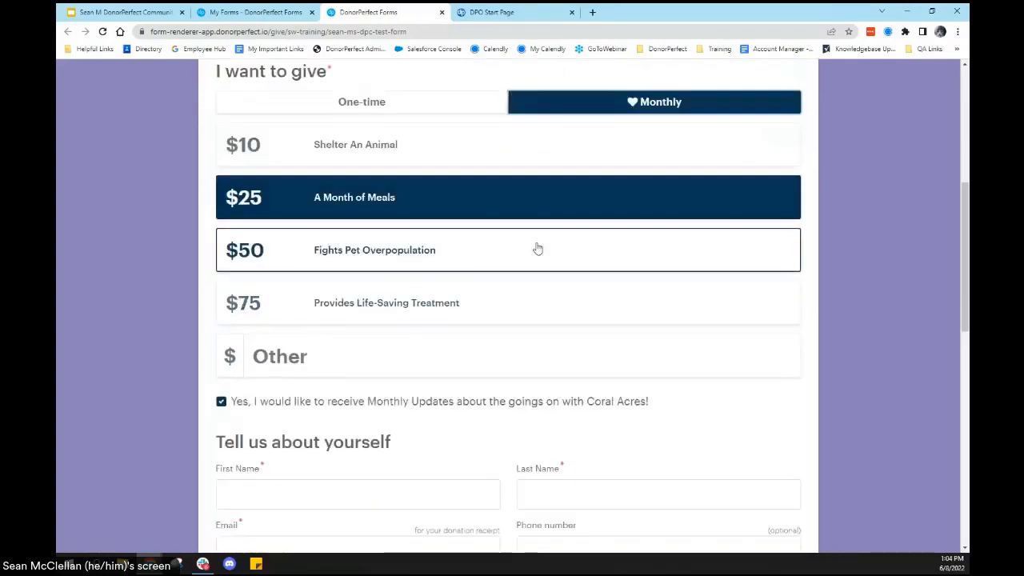
{"action": "left_click", "coordinate": [398, 117]}
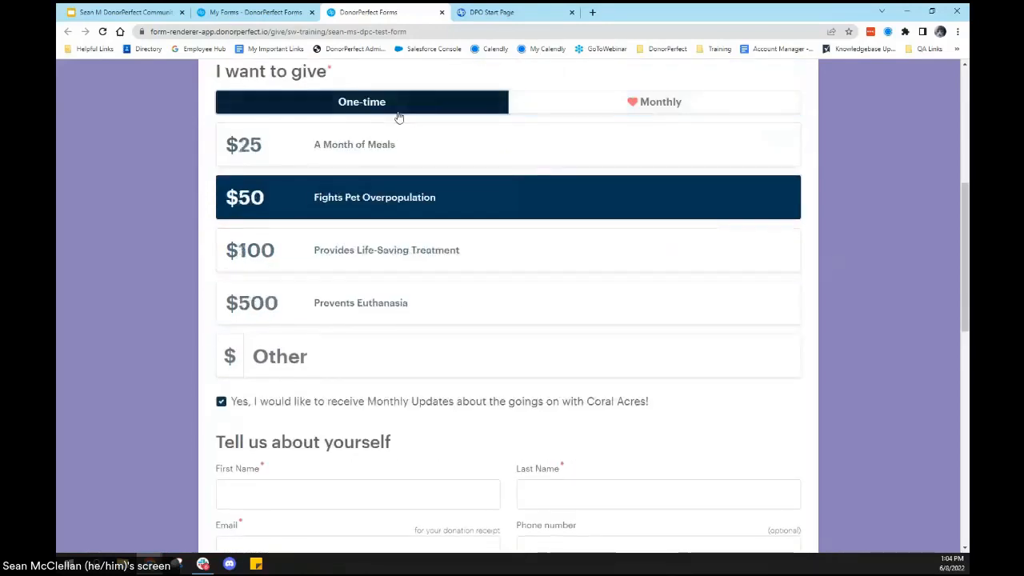
{"action": "left_click", "coordinate": [693, 112]}
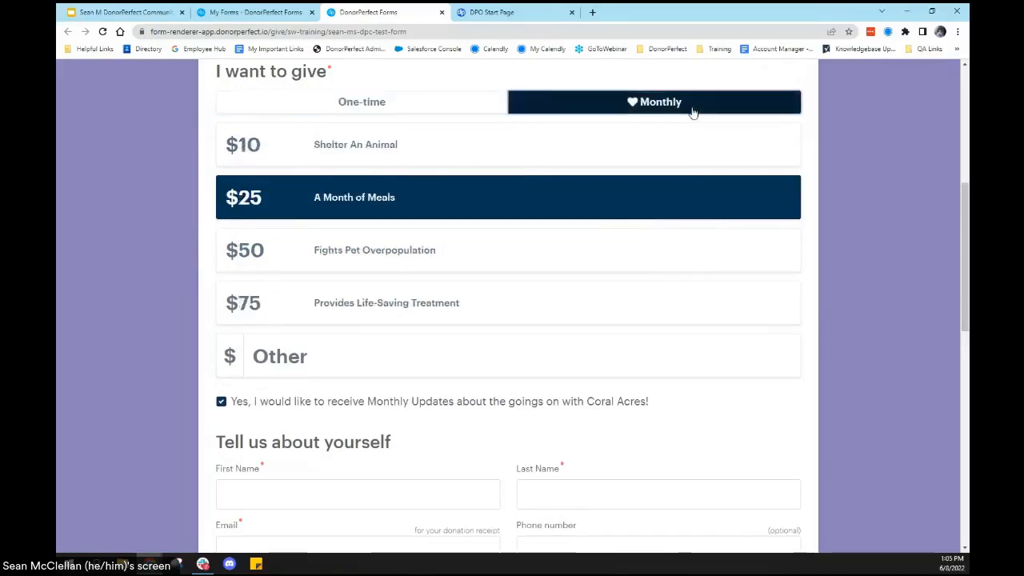
Step: Review the sample form's donor details, payment method, fee-offset option and footer, and close the form
{"action": "scroll", "coordinate": [165, 230], "scroll_direction": "down", "scroll_amount": 3}
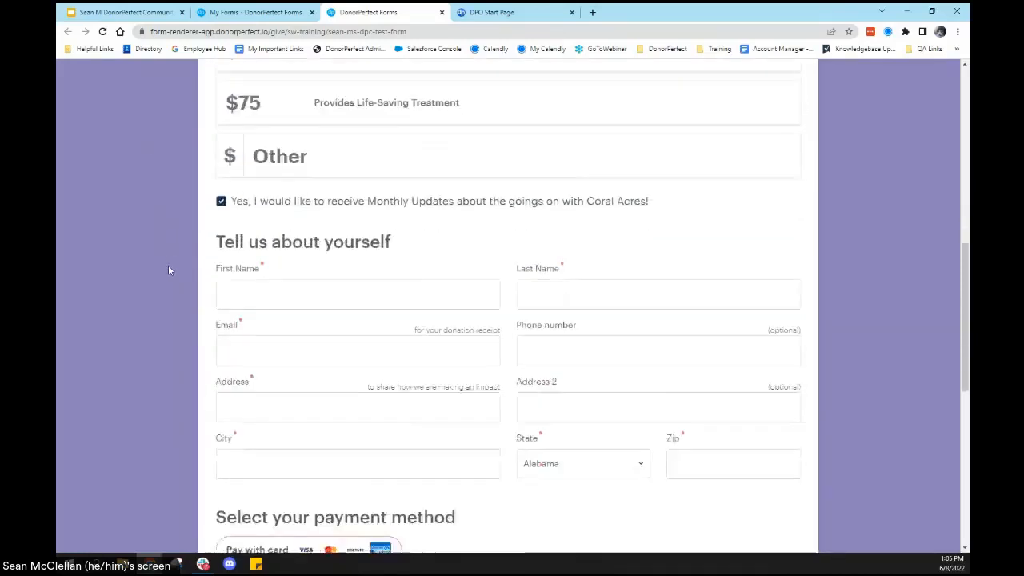
{"action": "scroll", "coordinate": [168, 270], "scroll_direction": "down", "scroll_amount": 1}
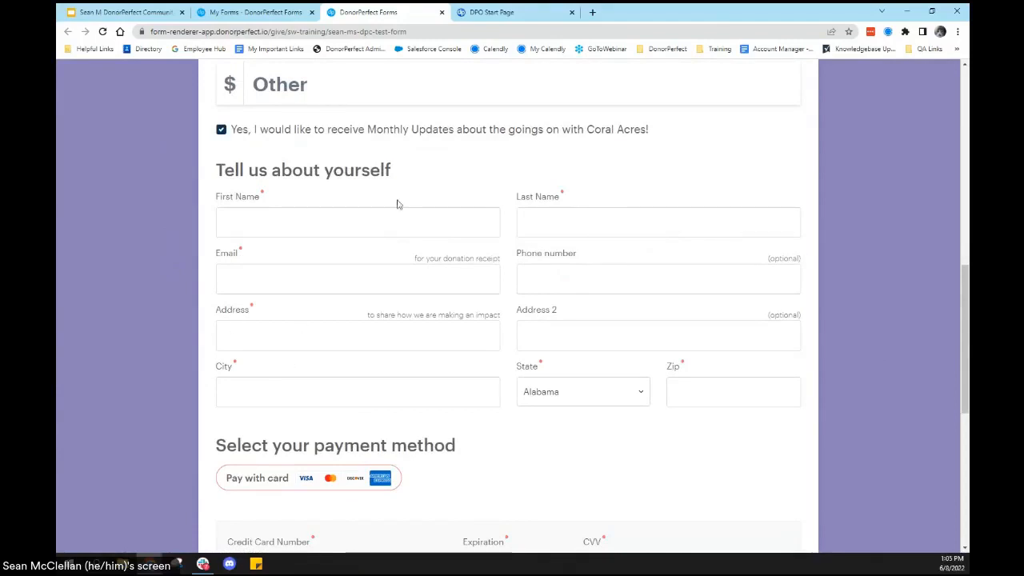
{"action": "scroll", "coordinate": [411, 206], "scroll_direction": "down", "scroll_amount": 3}
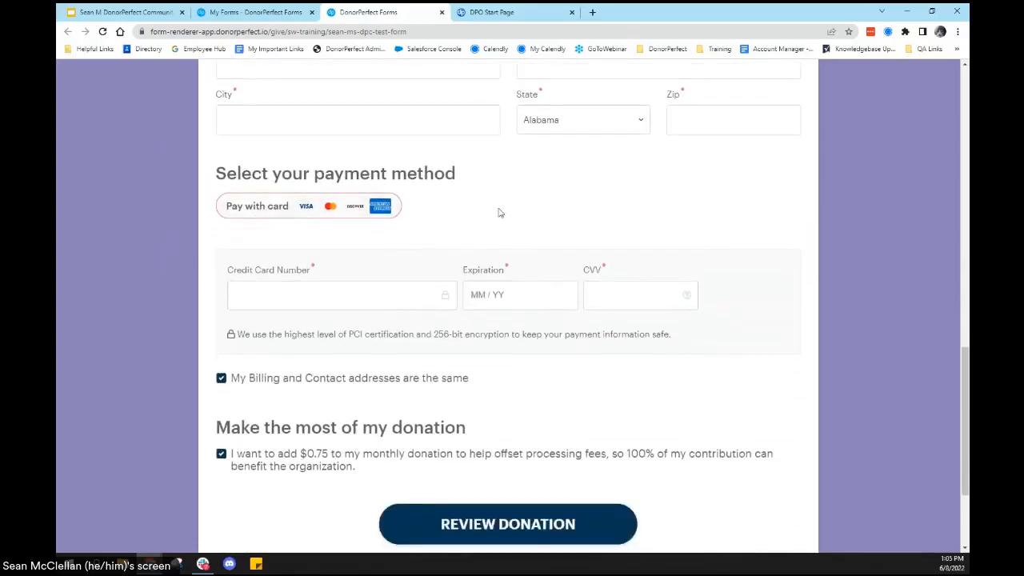
{"action": "scroll", "coordinate": [498, 212], "scroll_direction": "down", "scroll_amount": 1}
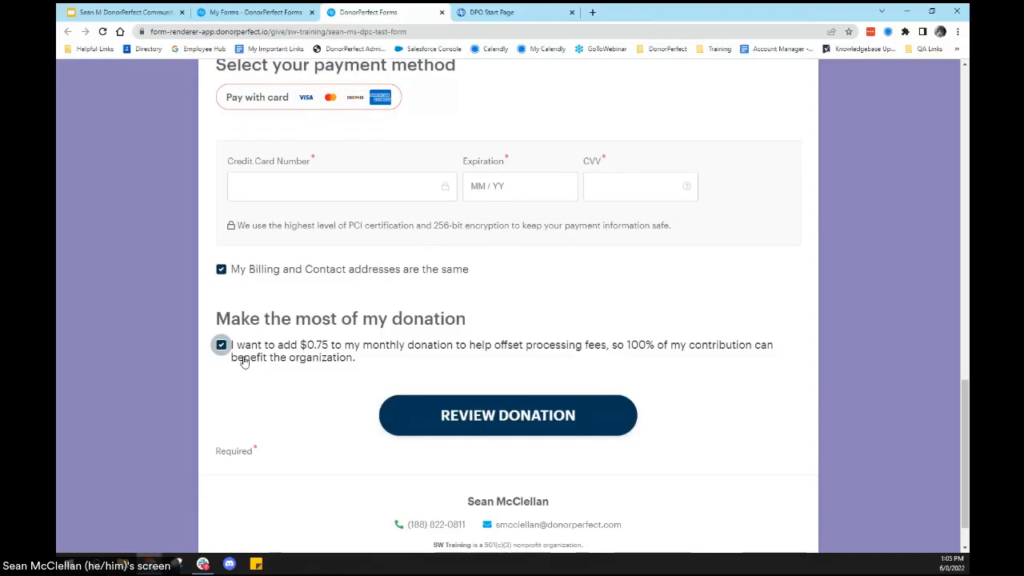
{"action": "scroll", "coordinate": [248, 378], "scroll_direction": "down", "scroll_amount": 1}
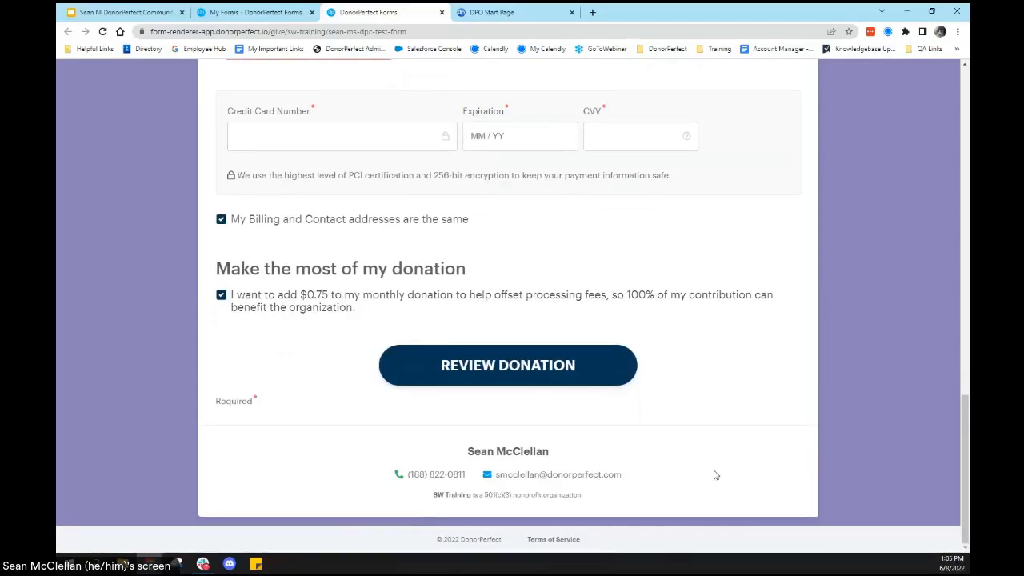
{"action": "scroll", "coordinate": [742, 442], "scroll_direction": "up", "scroll_amount": 15}
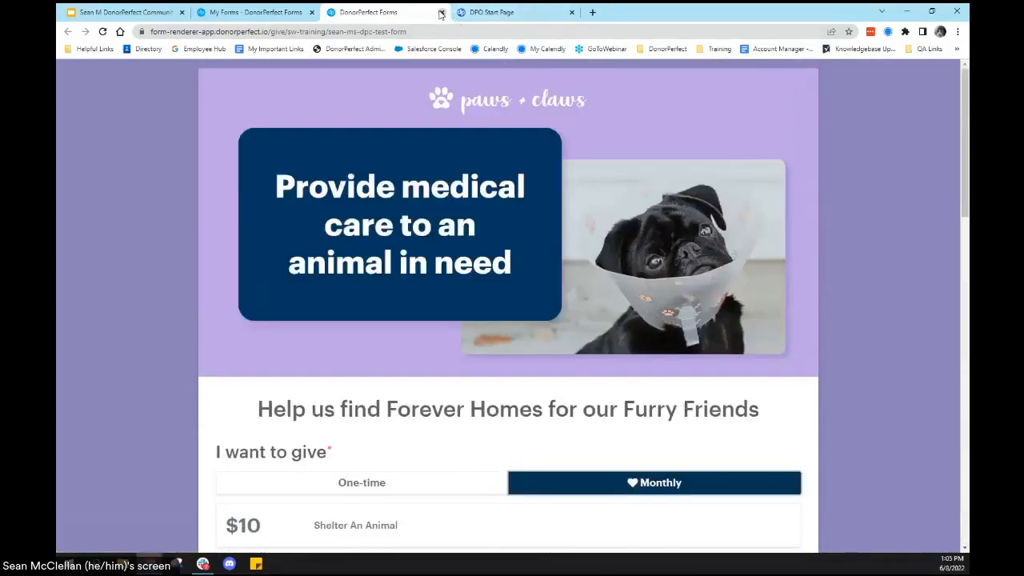
{"action": "left_click", "coordinate": [440, 12]}
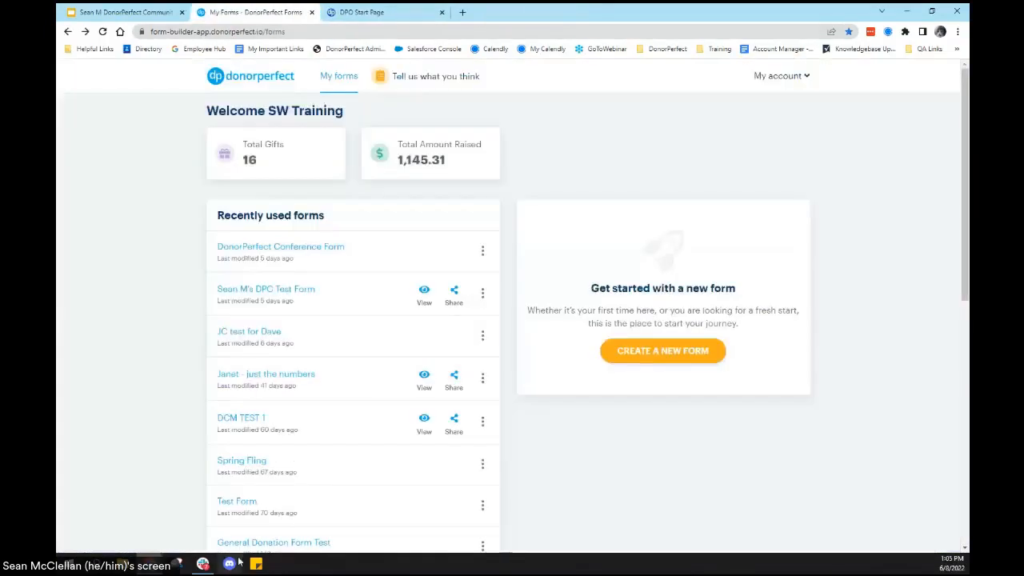
Step: Create a new form named DonorPerfect Conference Form using the Donation Amounts + Impact template
{"action": "left_click", "coordinate": [651, 360]}
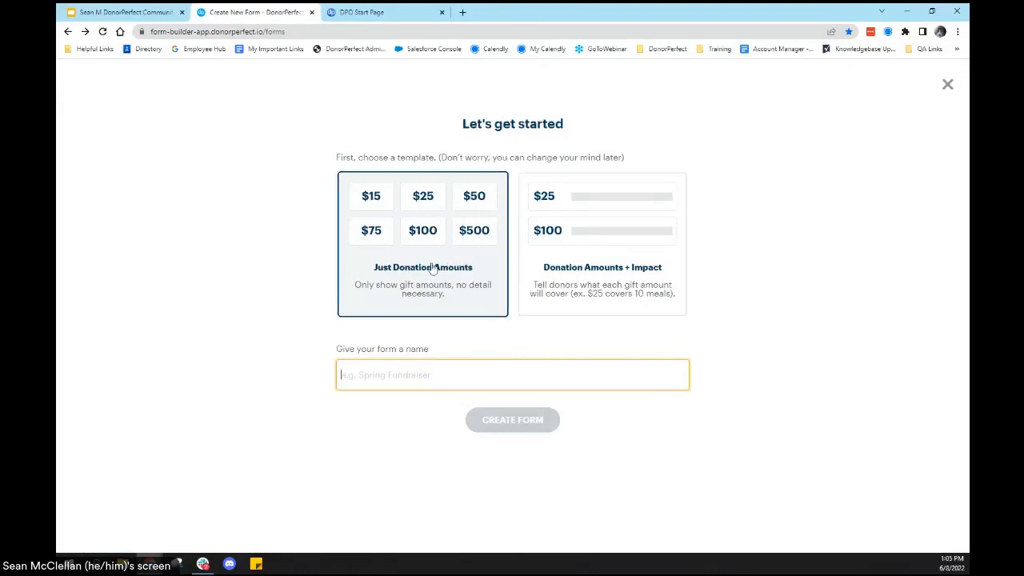
{"action": "left_click", "coordinate": [618, 237]}
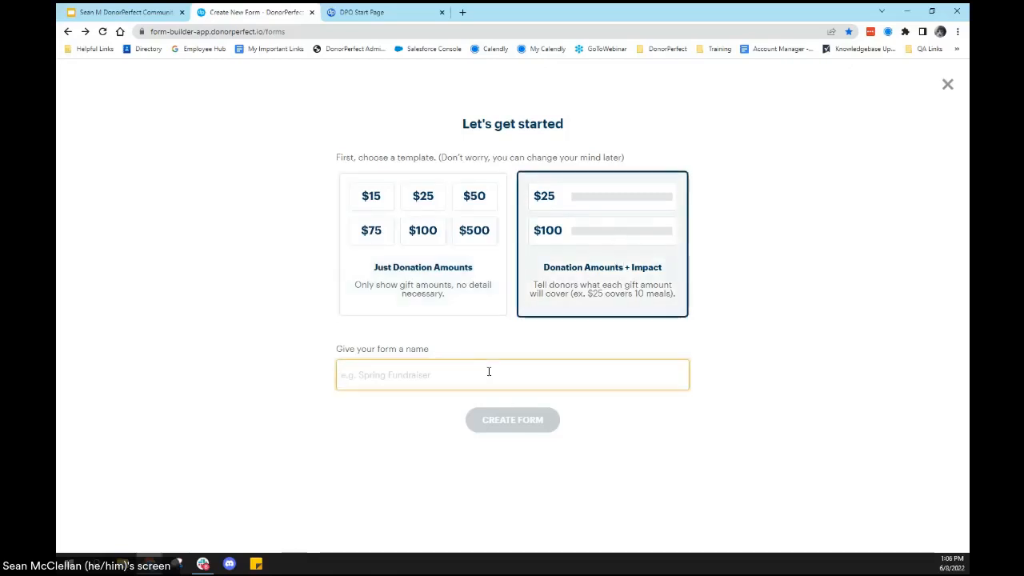
{"action": "type", "text": "DonorP"}
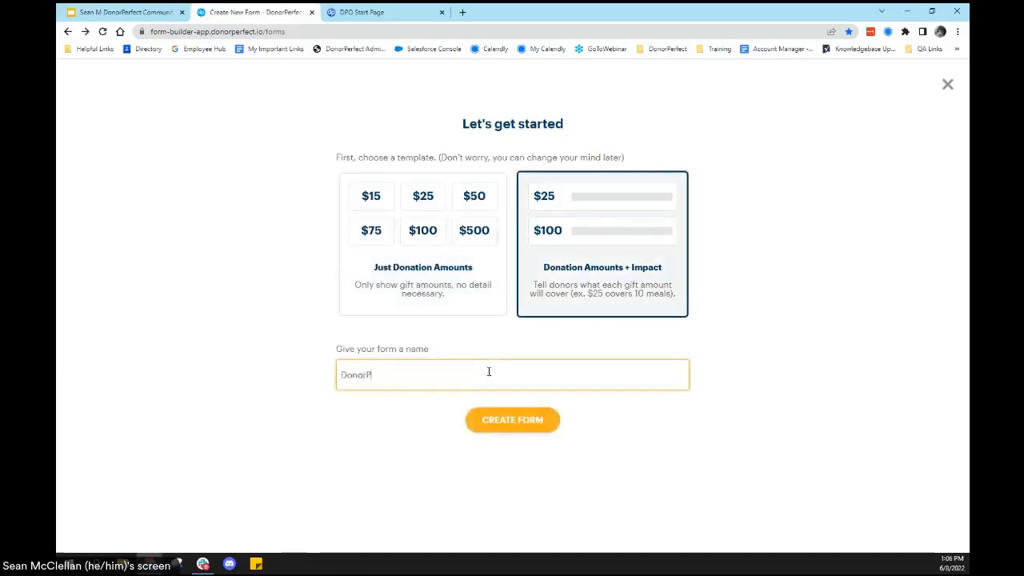
{"action": "type", "text": "erfect Conference Form"}
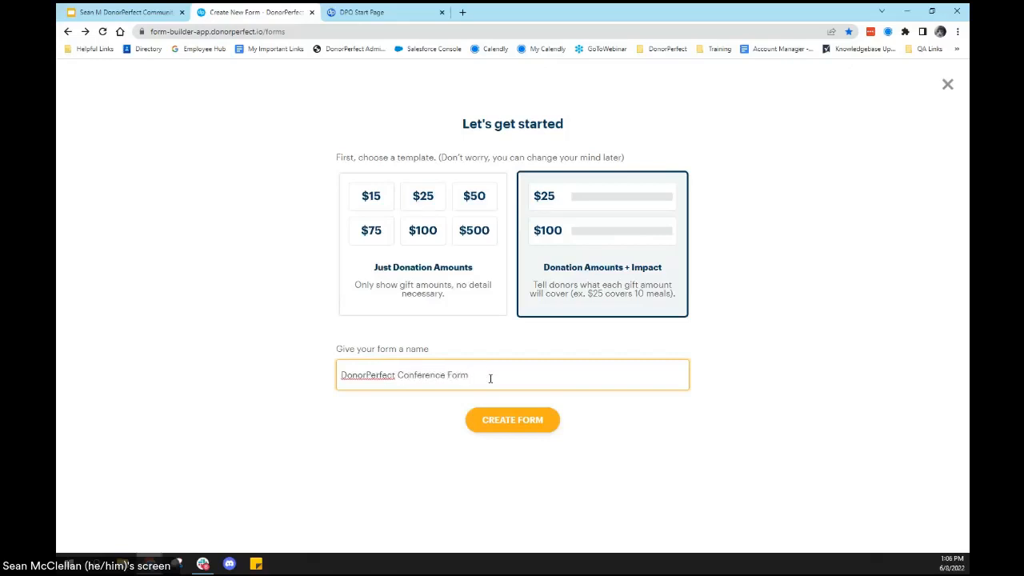
{"action": "left_click", "coordinate": [534, 436]}
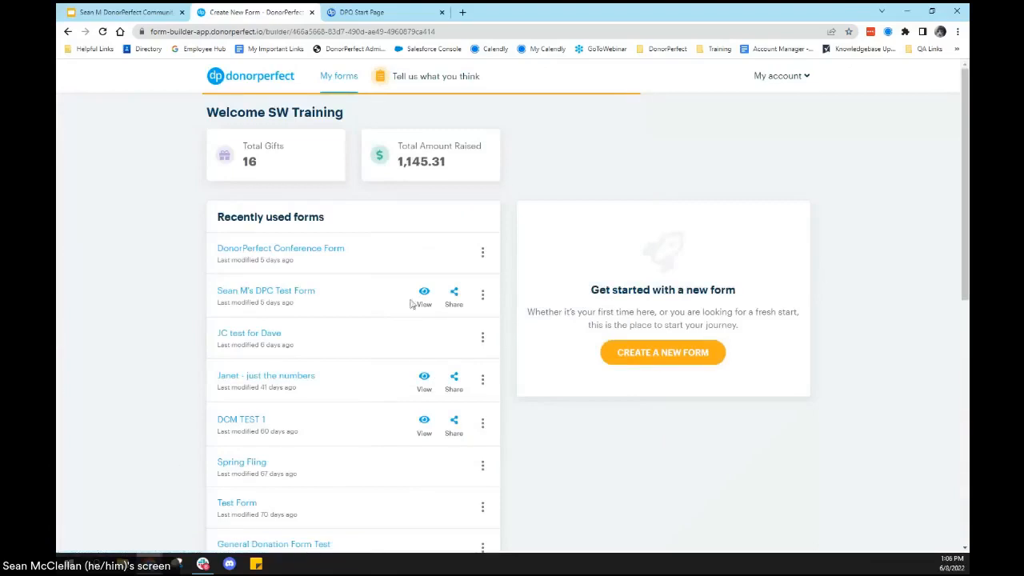
{"action": "left_click", "coordinate": [295, 250]}
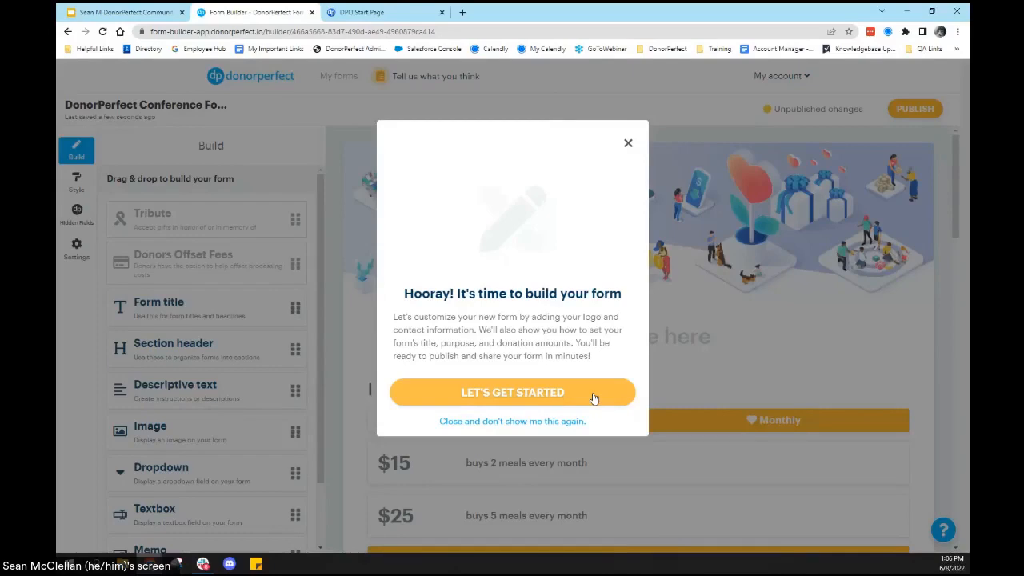
Step: Go through the introductory form-building tour from the branding tip to the contact information tip and finish it
{"action": "left_click", "coordinate": [593, 393]}
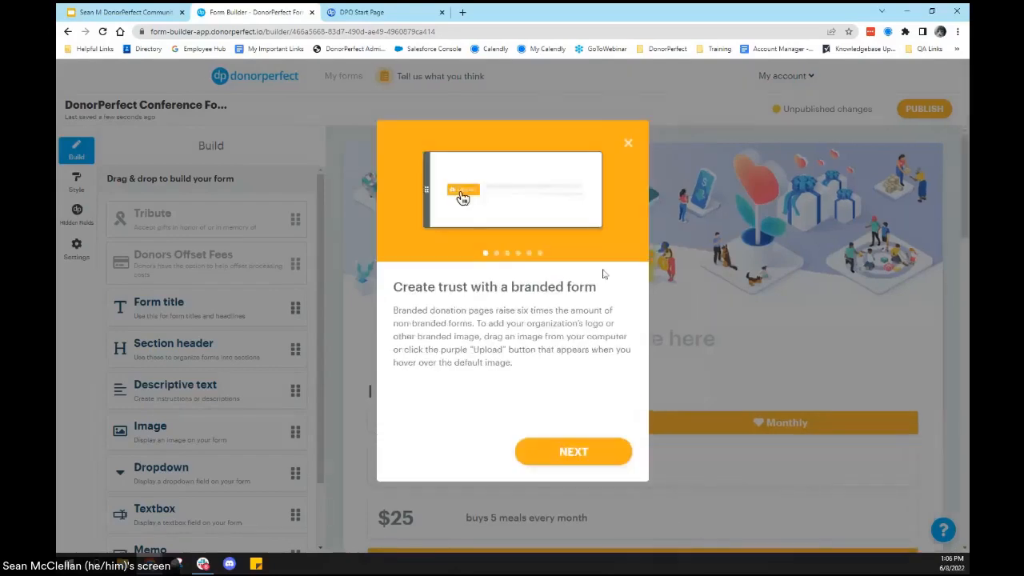
{"action": "left_click", "coordinate": [609, 450]}
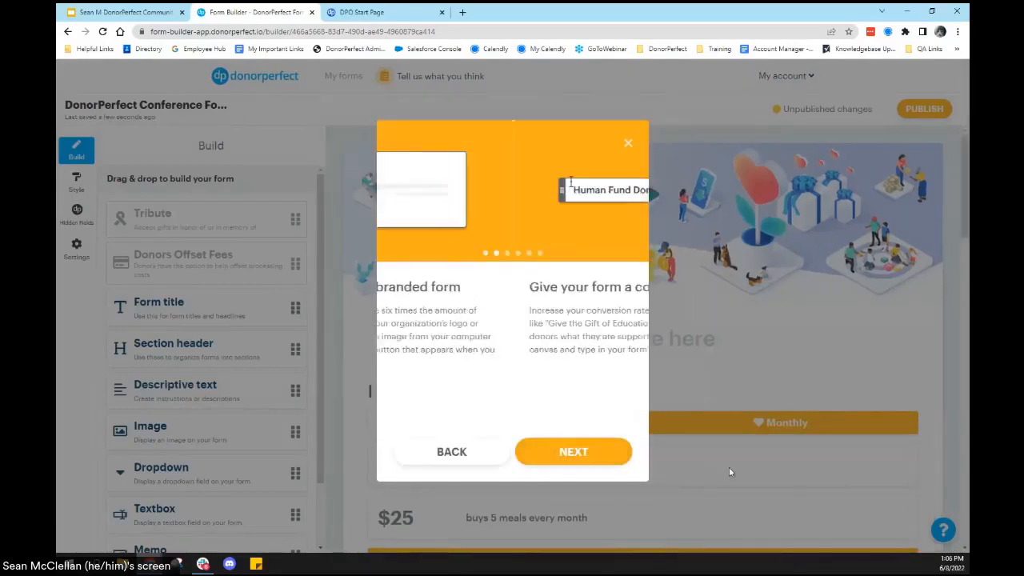
{"action": "left_click", "coordinate": [627, 452]}
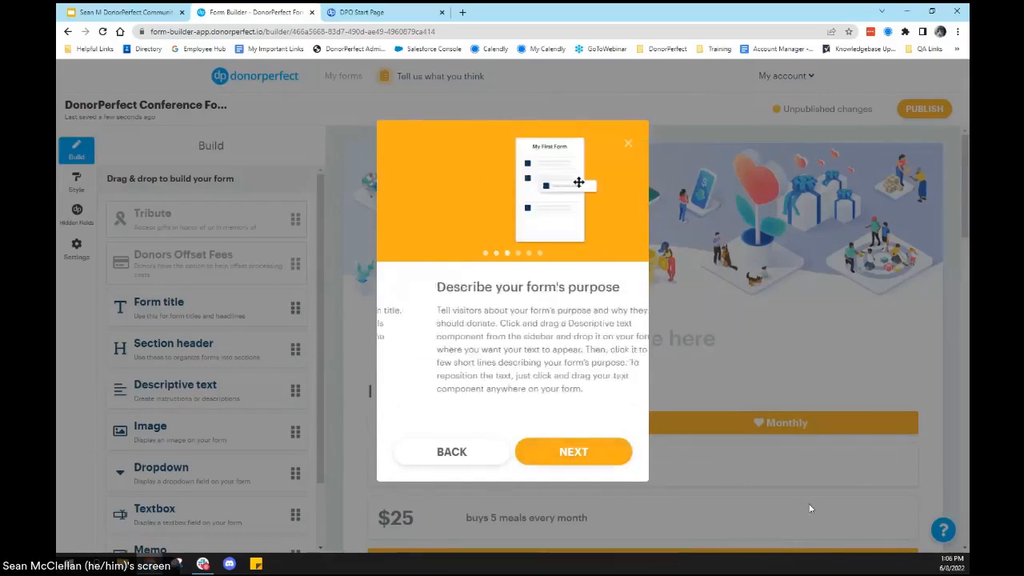
{"action": "left_click", "coordinate": [615, 465]}
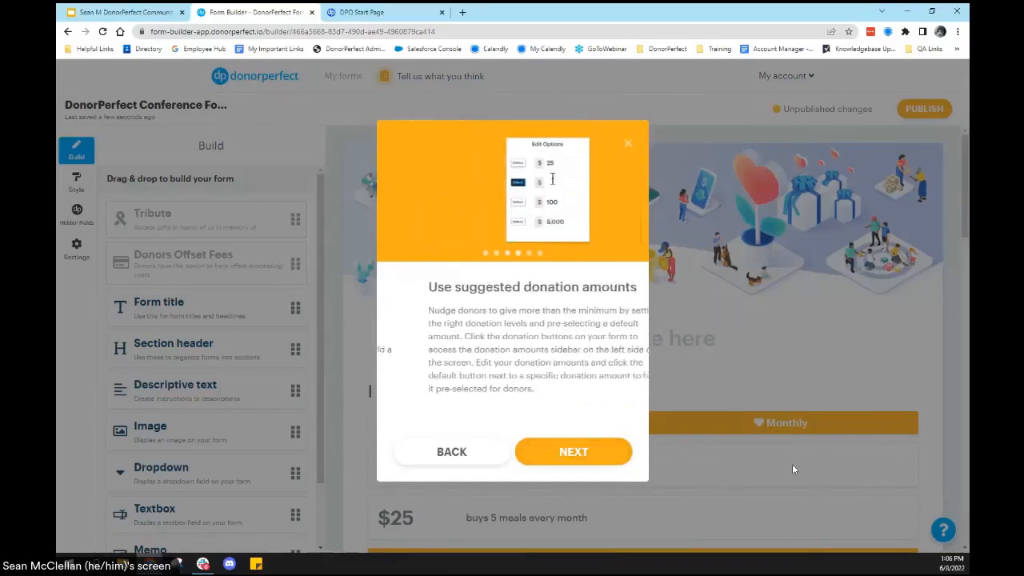
{"action": "left_click", "coordinate": [634, 451]}
{"action": "left_click", "coordinate": [608, 459]}
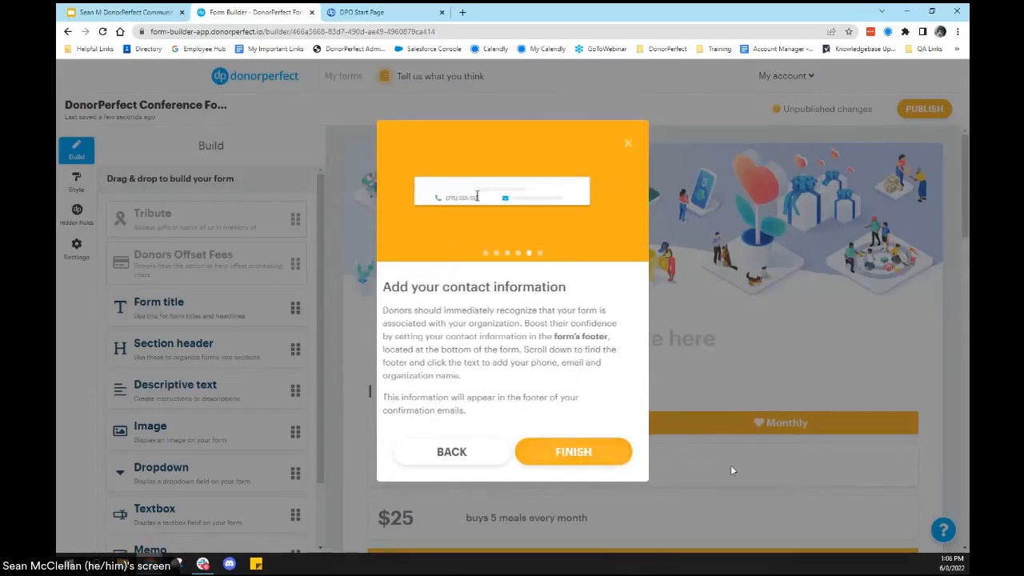
{"action": "left_click", "coordinate": [618, 447]}
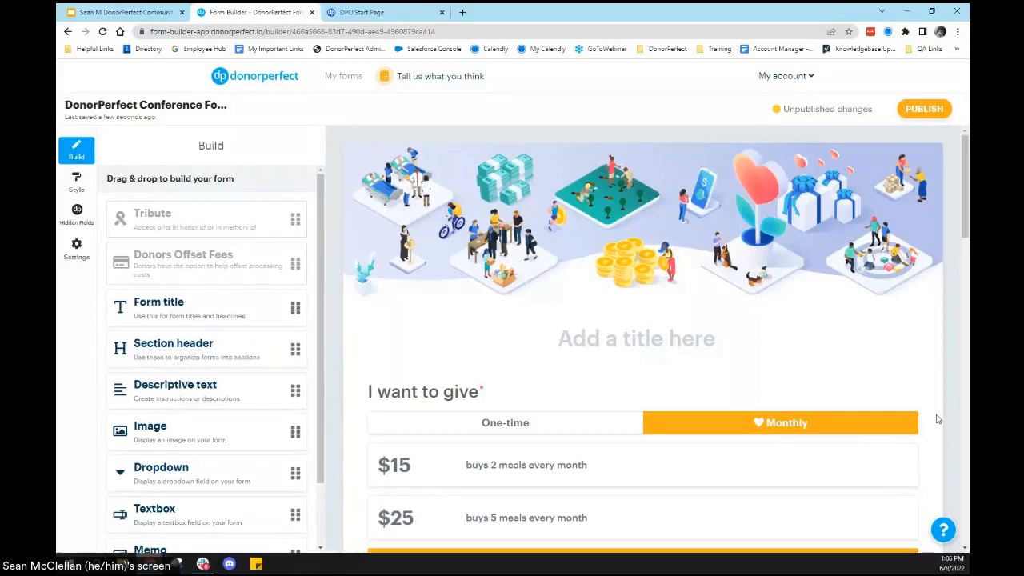
Step: Replace the default header banner with the "Join our monthly giving program!" kitten image from the Downloads folder
{"action": "left_click", "coordinate": [406, 256]}
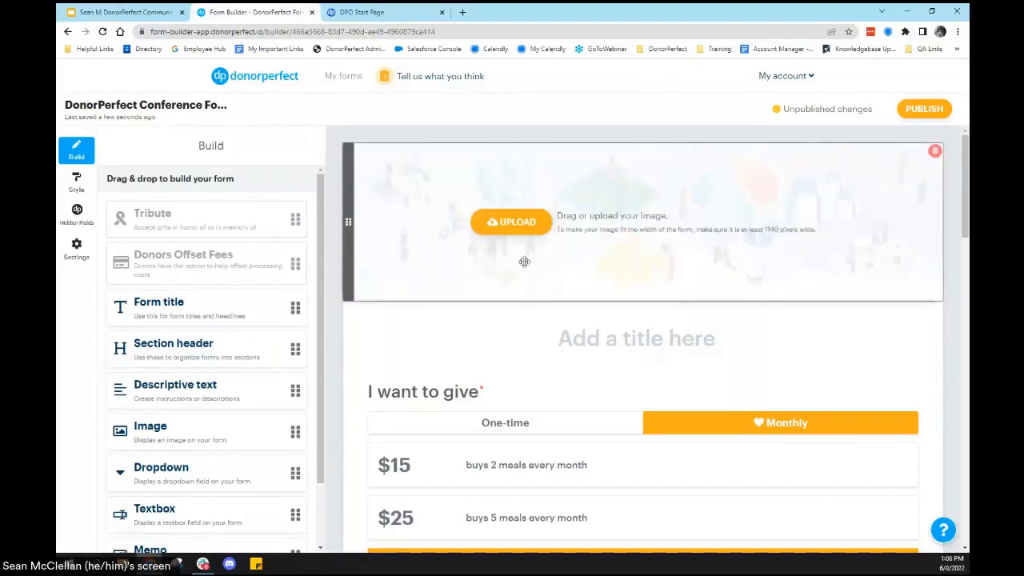
{"action": "left_click", "coordinate": [534, 227]}
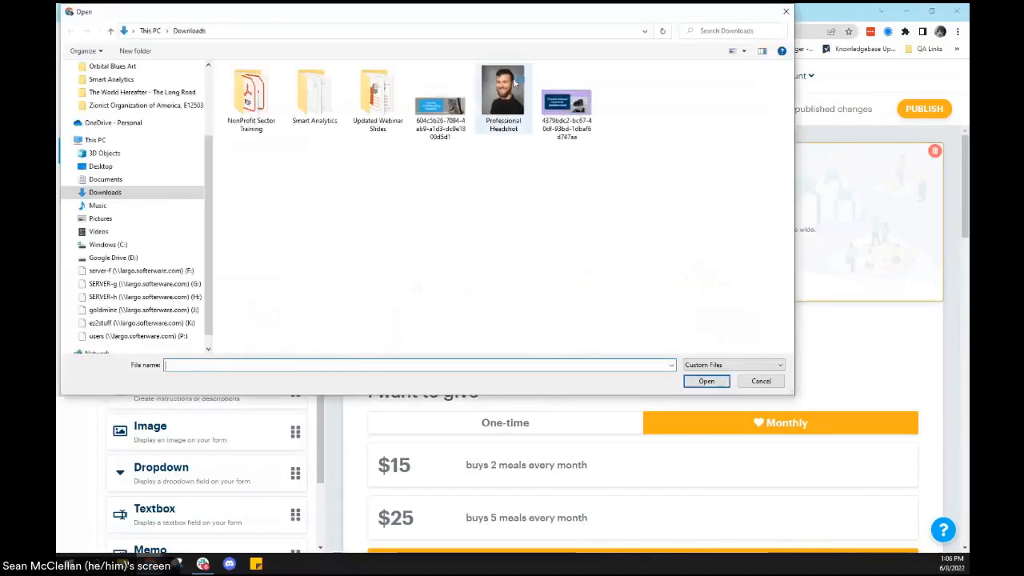
{"action": "left_click", "coordinate": [440, 104]}
{"action": "left_click", "coordinate": [692, 382]}
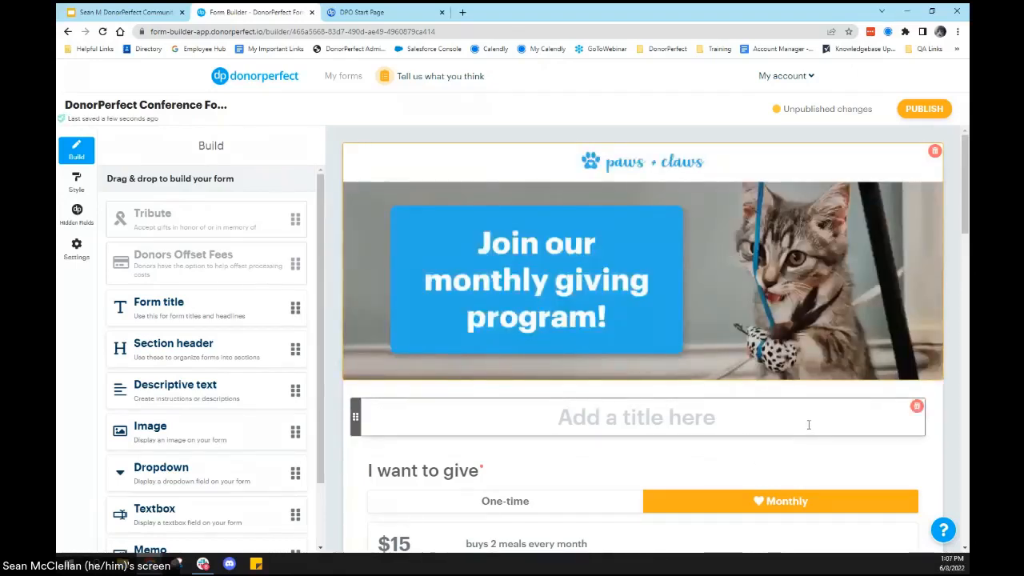
Step: Set the form's title below the banner to "Coral Acres Animal Shelter"
{"action": "scroll", "coordinate": [755, 344], "scroll_direction": "down", "scroll_amount": 2}
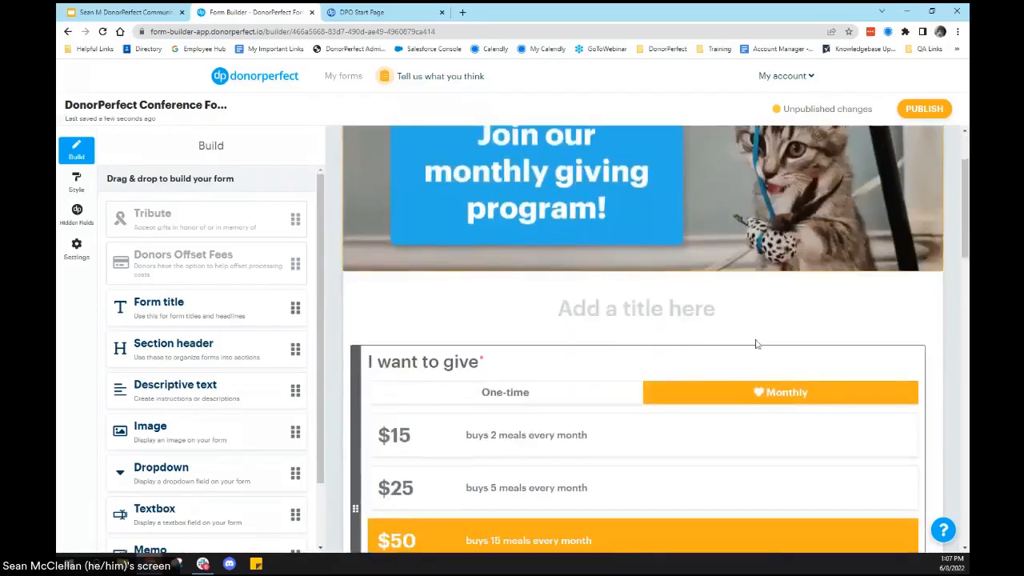
{"action": "left_click", "coordinate": [604, 318]}
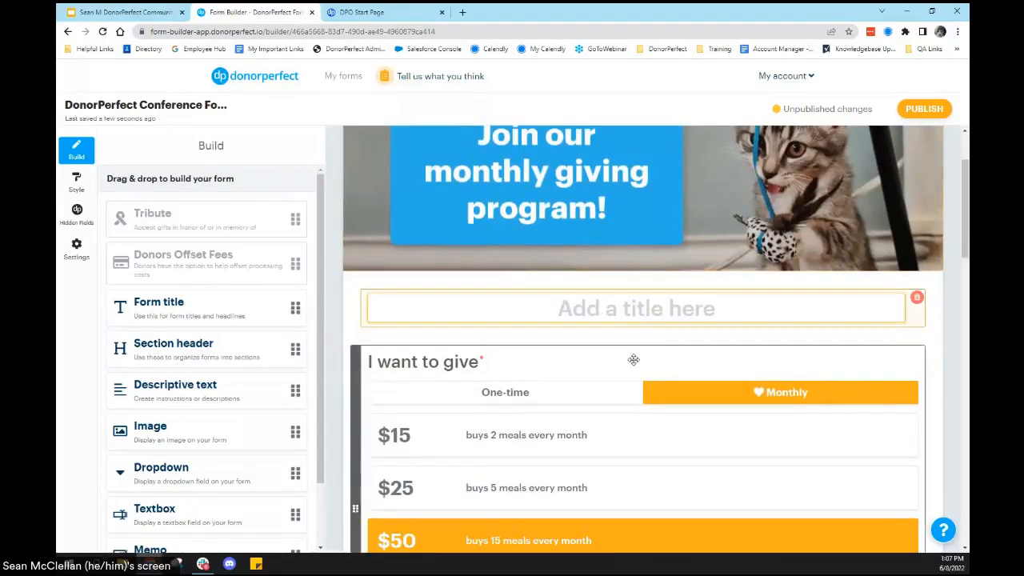
{"action": "scroll", "coordinate": [653, 389], "scroll_direction": "up", "scroll_amount": 1}
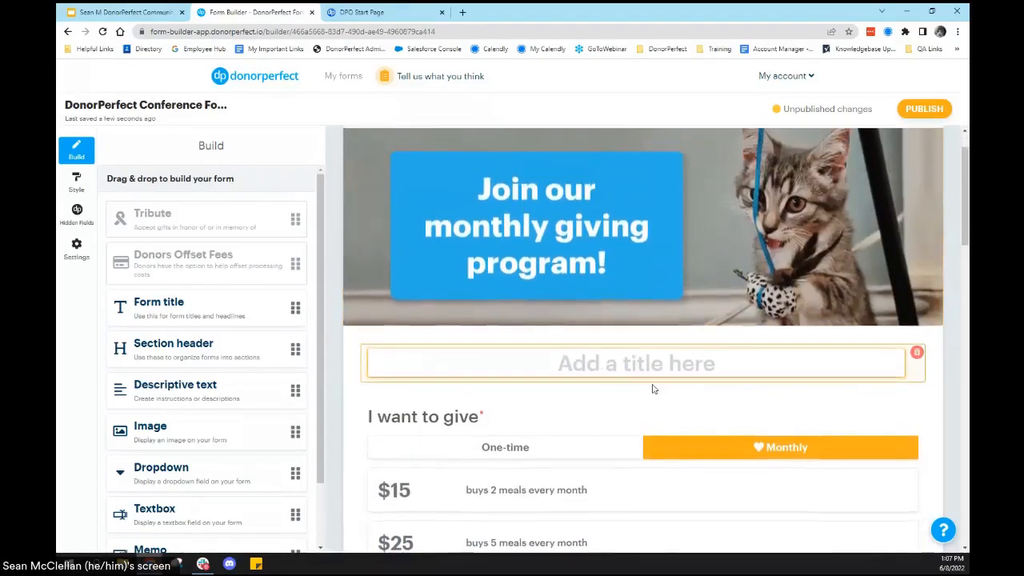
{"action": "scroll", "coordinate": [653, 388], "scroll_direction": "up", "scroll_amount": 1}
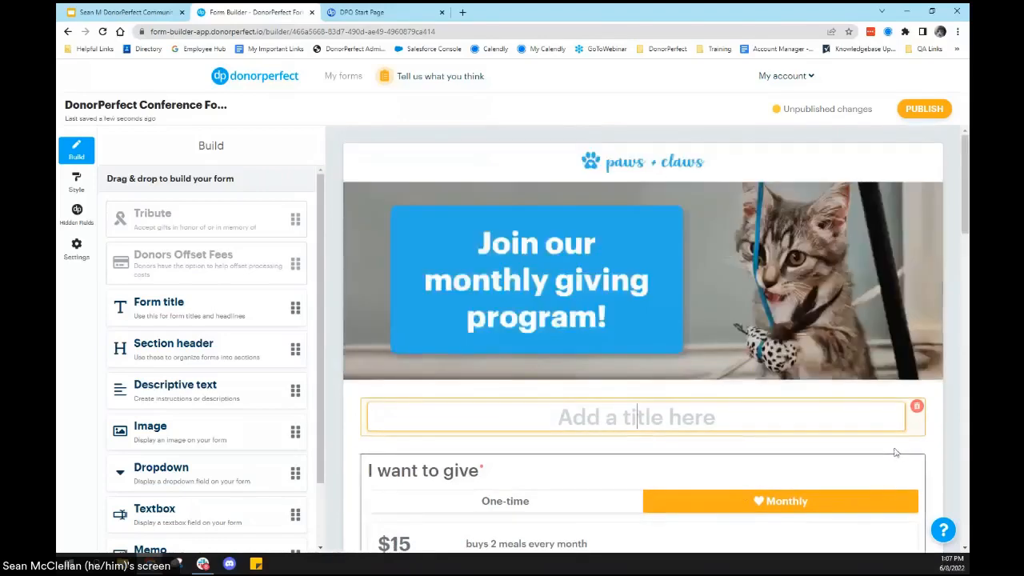
{"action": "type", "text": "Coral"}
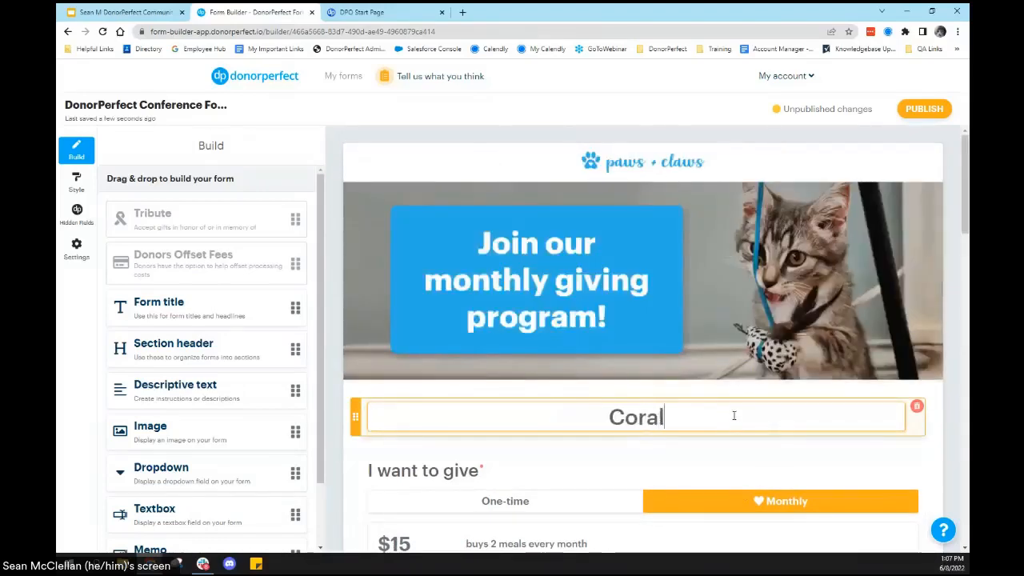
{"action": "type", "text": " Acres "}
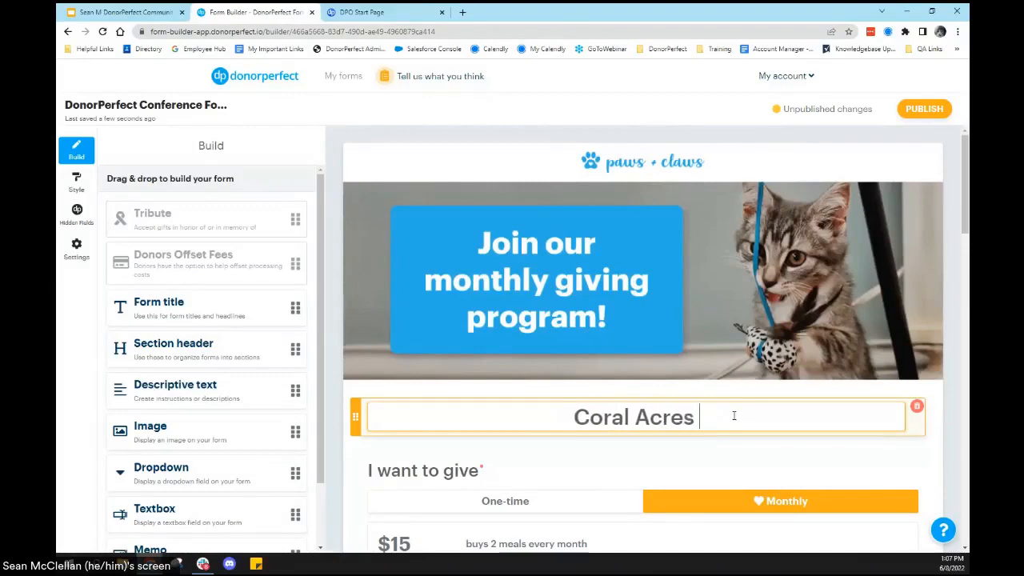
{"action": "type", "text": "Animal Shelter"}
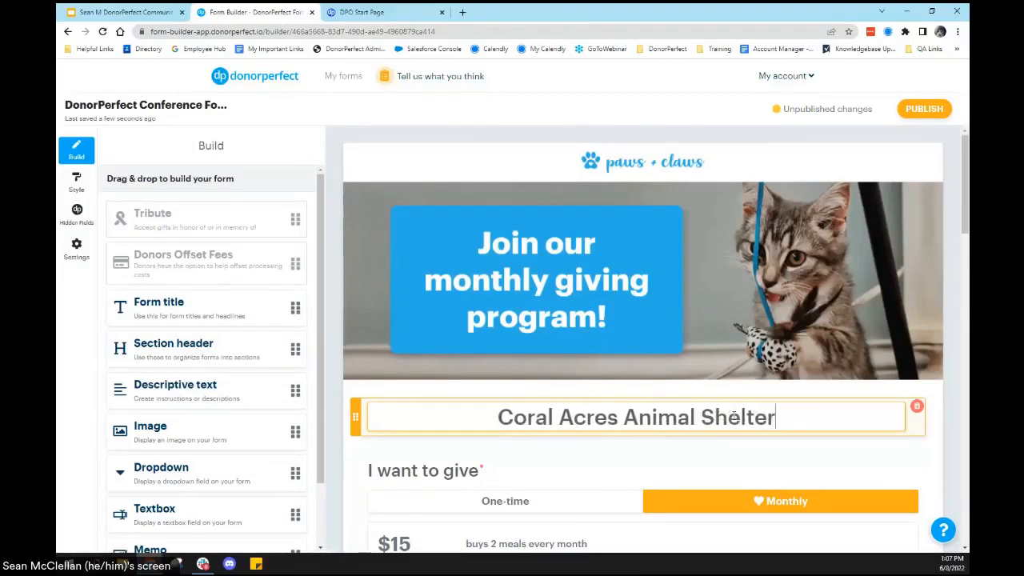
Step: Open the monthly donation amounts of the "I want to give" section for editing
{"action": "scroll", "coordinate": [720, 408], "scroll_direction": "down", "scroll_amount": 3}
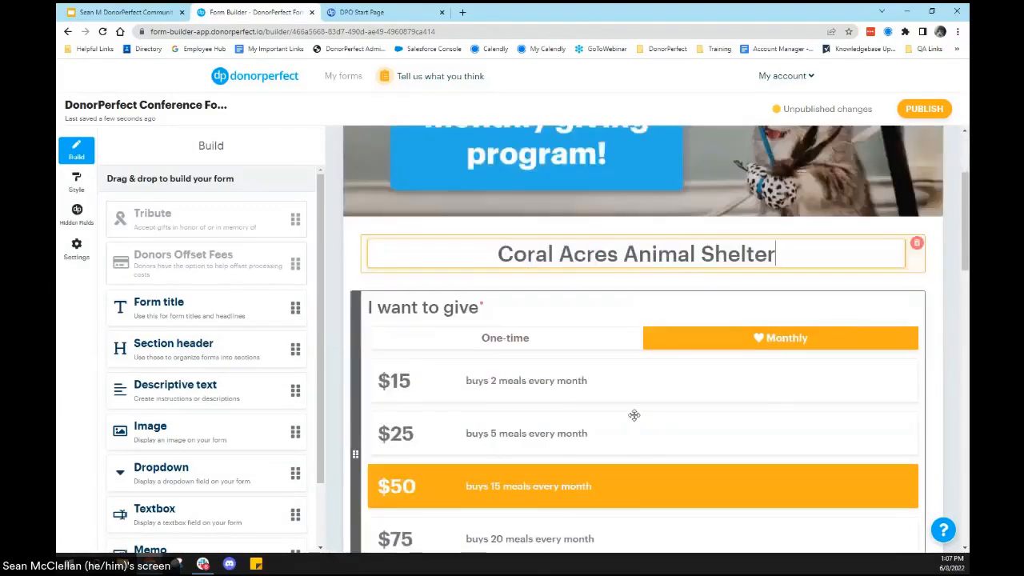
{"action": "scroll", "coordinate": [712, 432], "scroll_direction": "down", "scroll_amount": 1}
{"action": "scroll", "coordinate": [709, 425], "scroll_direction": "up", "scroll_amount": 1}
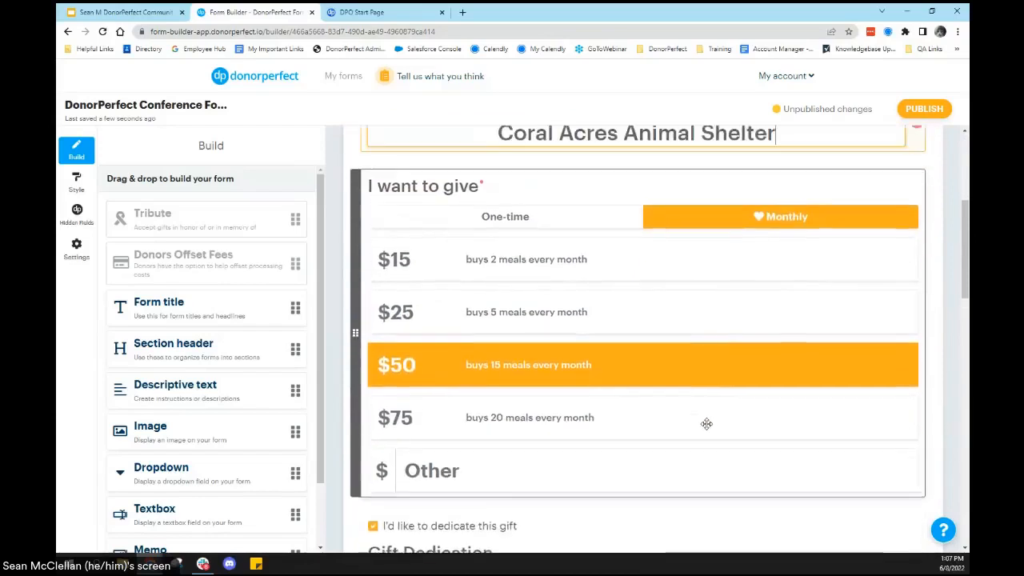
{"action": "left_click", "coordinate": [611, 196]}
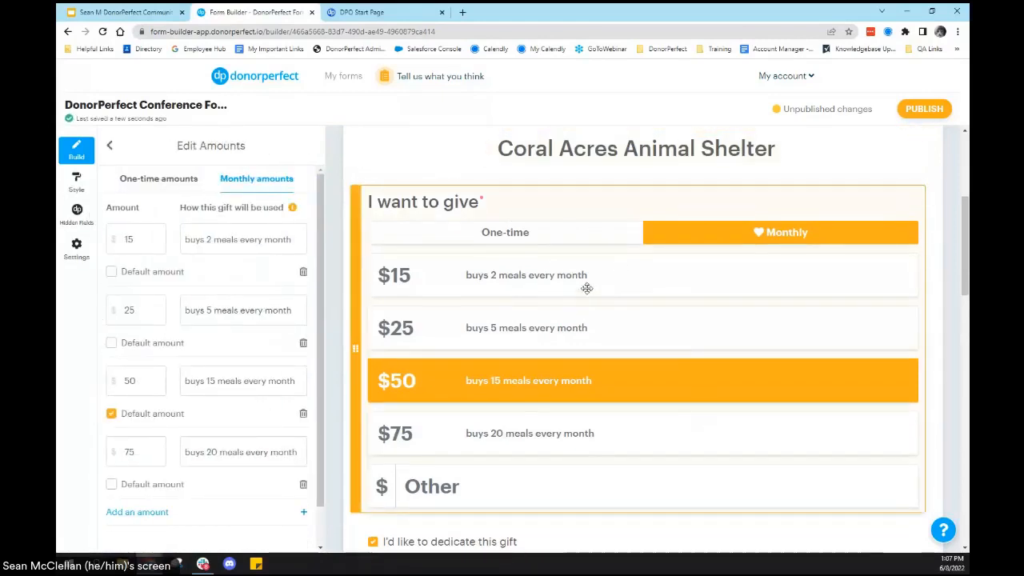
{"action": "scroll", "coordinate": [519, 319], "scroll_direction": "up", "scroll_amount": 1}
{"action": "left_click", "coordinate": [469, 254]}
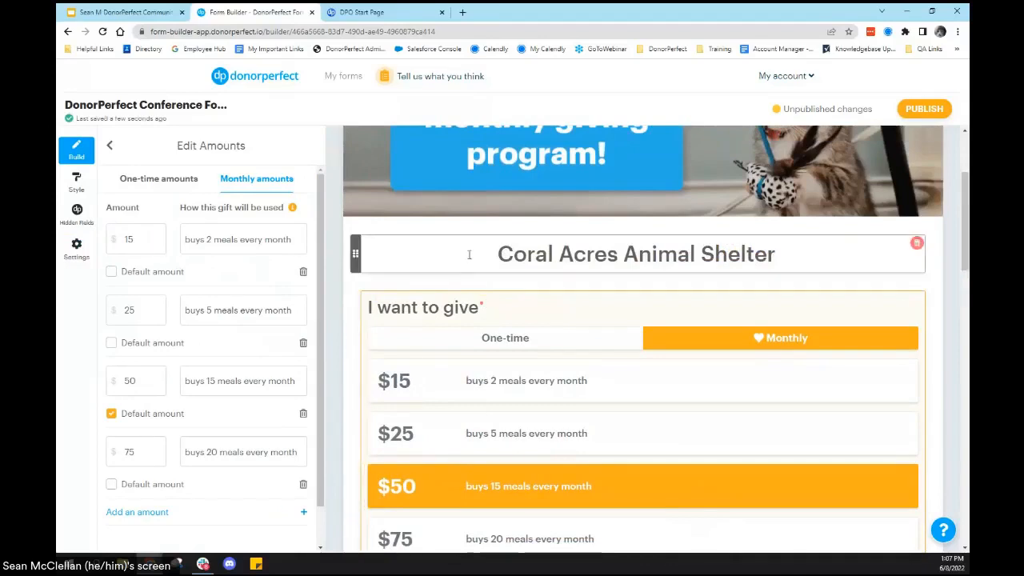
{"action": "left_click", "coordinate": [468, 253]}
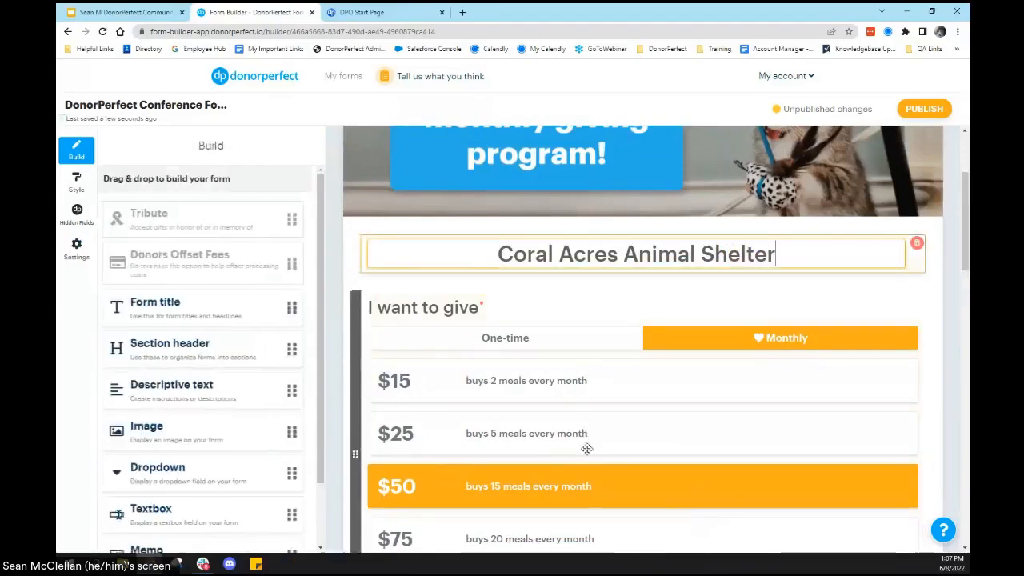
{"action": "left_click", "coordinate": [780, 440]}
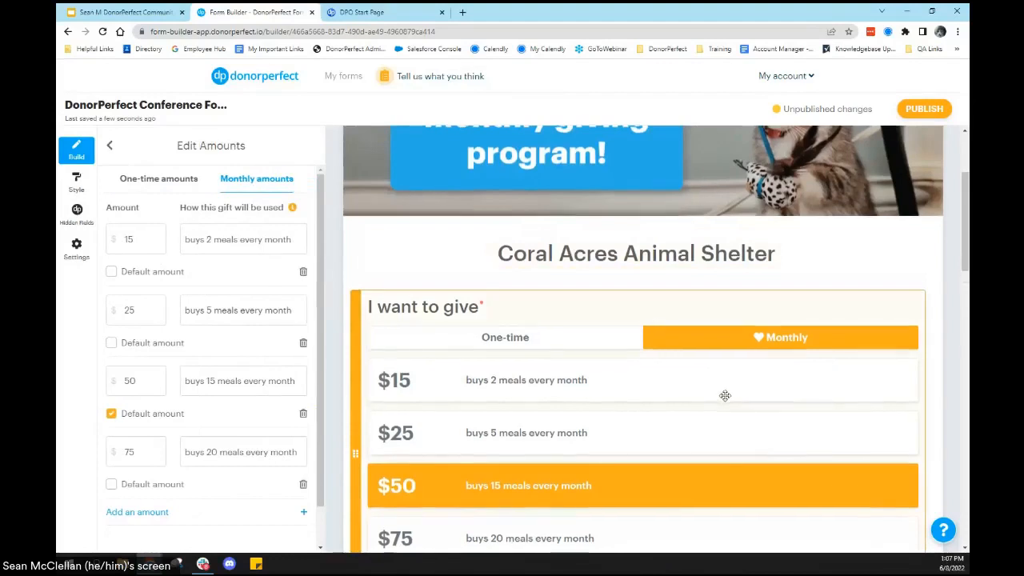
{"action": "scroll", "coordinate": [724, 395], "scroll_direction": "down", "scroll_amount": 1}
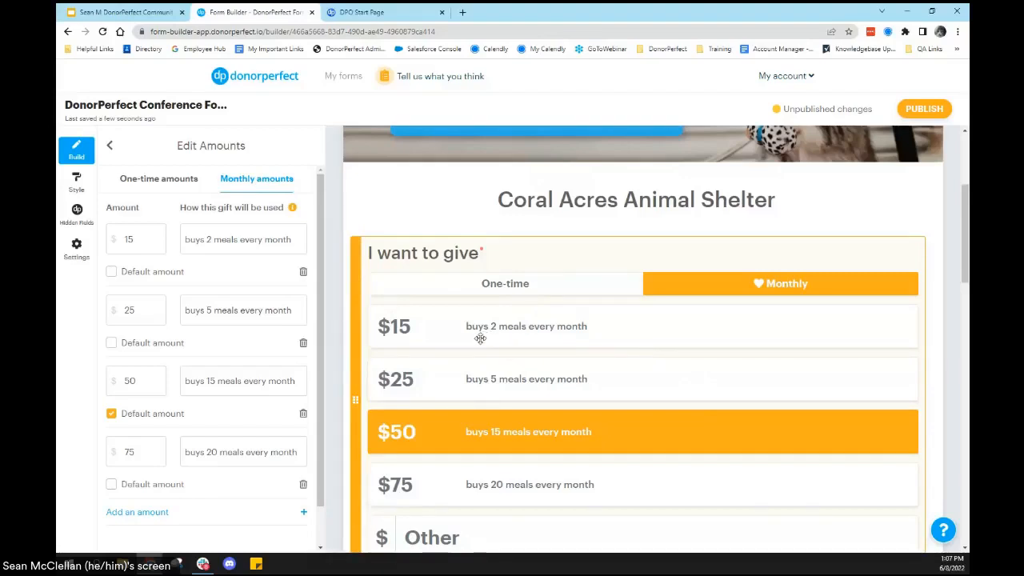
Step: Set the first monthly amount to $10 and its impact description to "Shelter an Animal"
{"action": "left_click", "coordinate": [147, 232]}
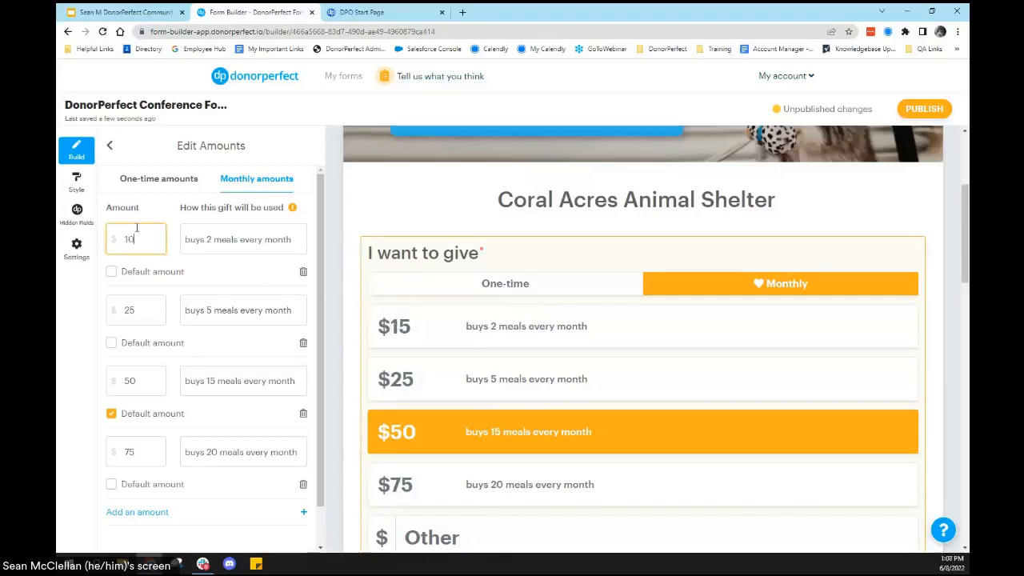
{"action": "left_click", "coordinate": [200, 232]}
{"action": "key", "text": "ctrl+a"}
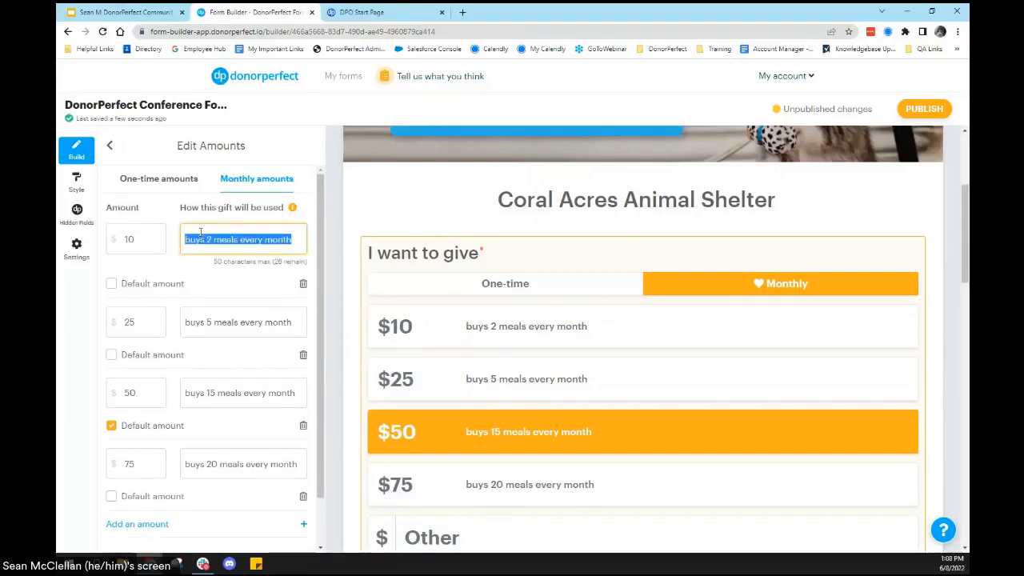
{"action": "type", "text": "Shelter an A"}
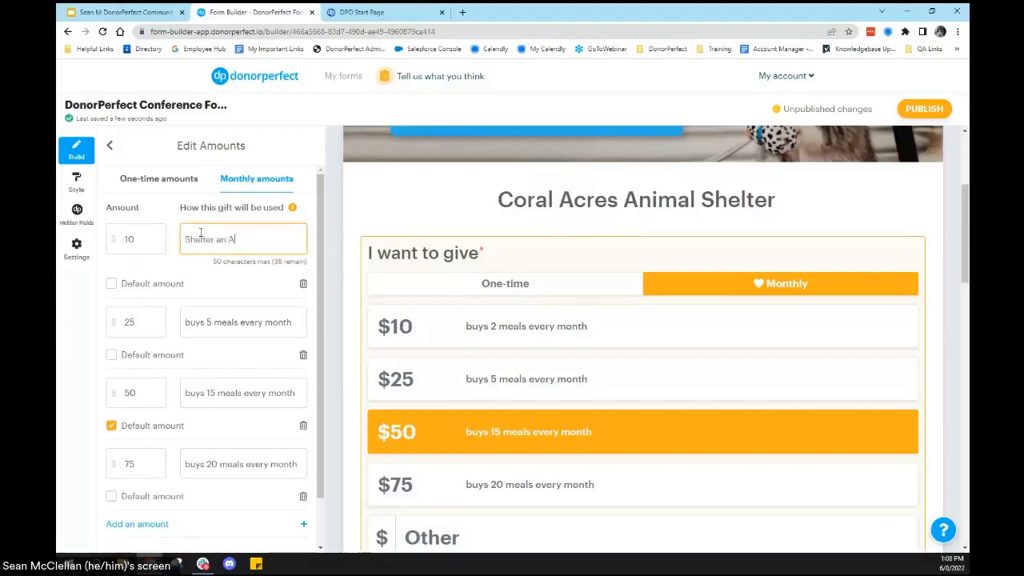
{"action": "type", "text": "nimal"}
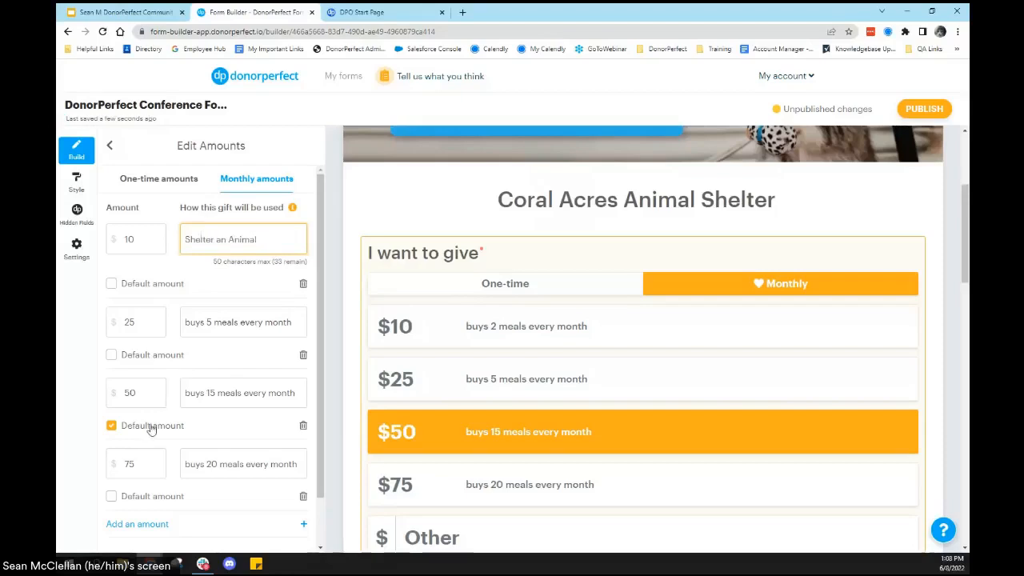
Step: Change the impact description of the $25 monthly amount to "A Month of Meals"
{"action": "left_click", "coordinate": [206, 316]}
{"action": "key", "text": "ctrl+a"}
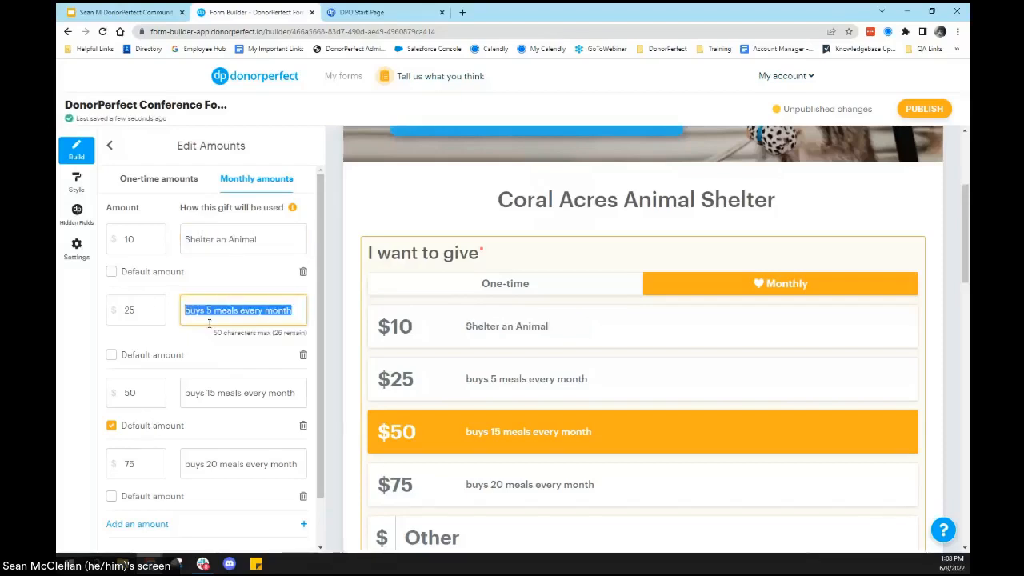
{"action": "type", "text": "A Month of Meals"}
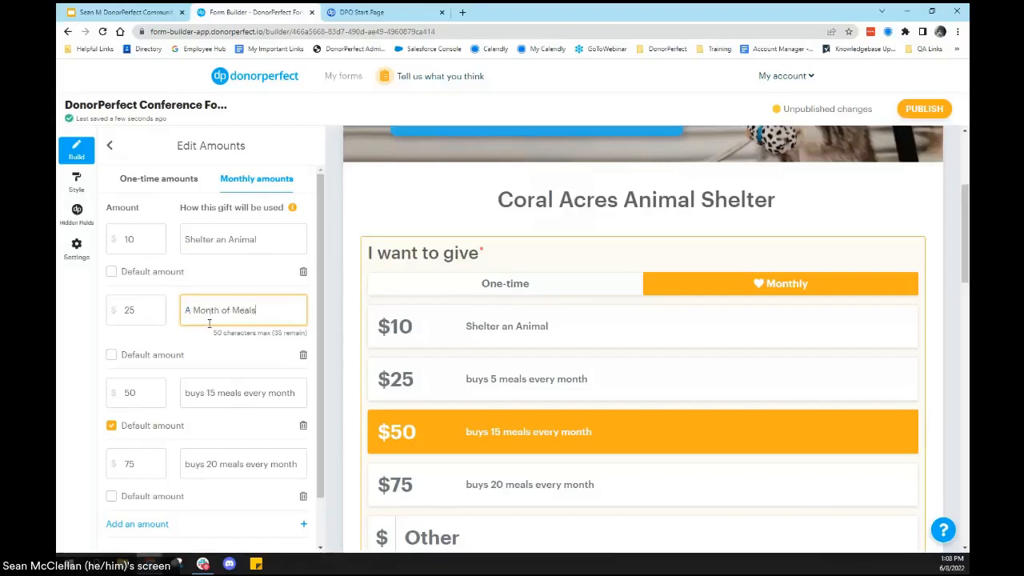
{"action": "left_click", "coordinate": [244, 412]}
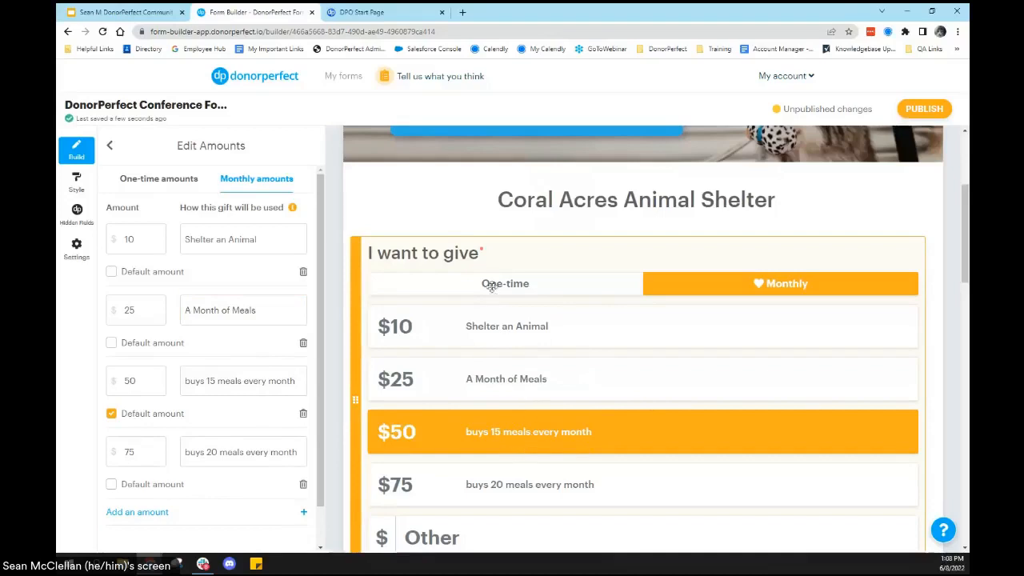
Step: Change the impact description of the $50 monthly amount to "Fights Pet Overpopulation"
{"action": "left_click", "coordinate": [217, 381]}
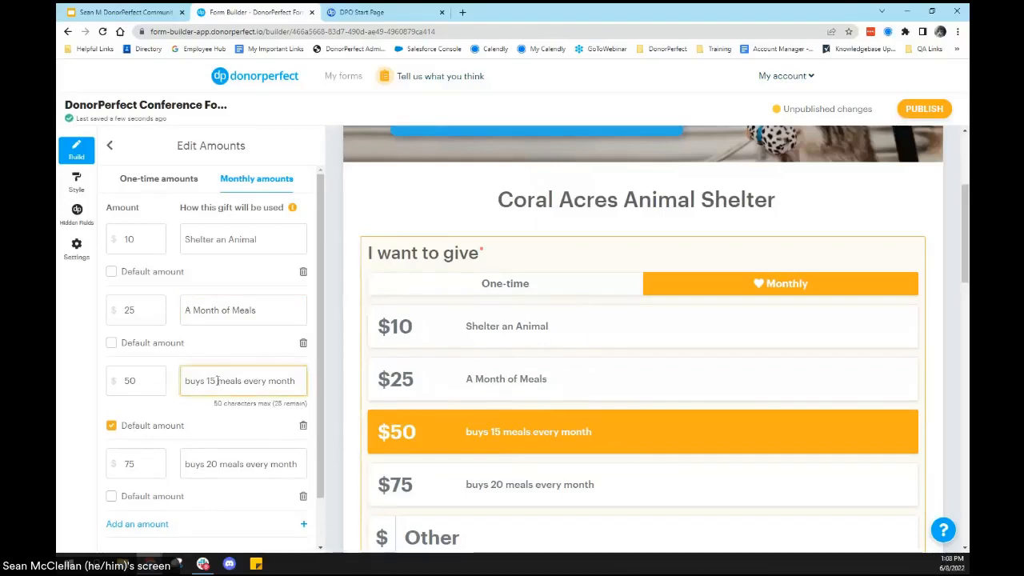
{"action": "key", "text": "ctrl+a"}
{"action": "type", "text": "F"}
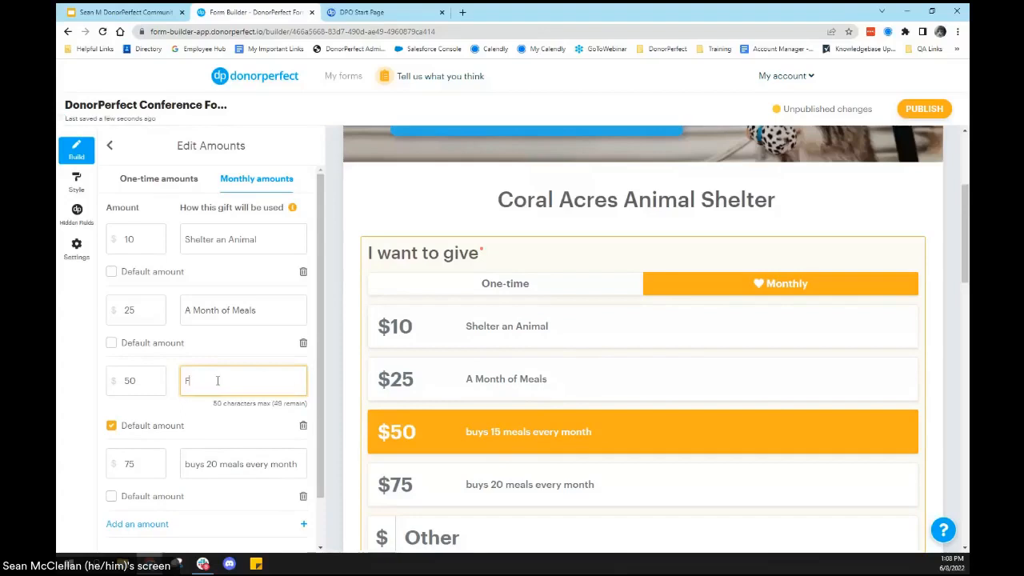
{"action": "type", "text": "ights Pet Overpo"}
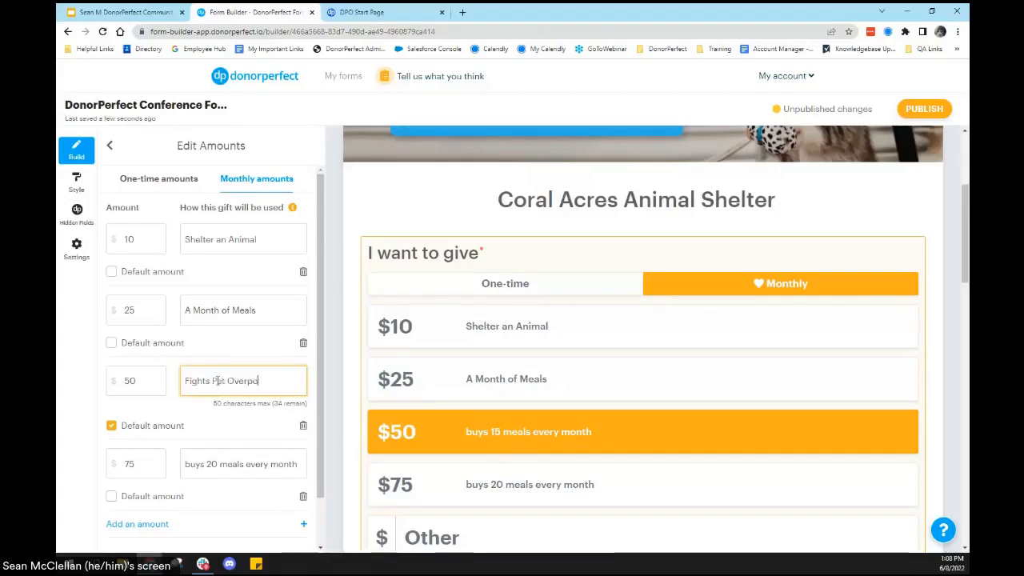
{"action": "type", "text": "pulation"}
Step: Change the impact description of the $75 monthly amount to "Provides Life-Saving Treatment"
{"action": "left_click", "coordinate": [199, 467]}
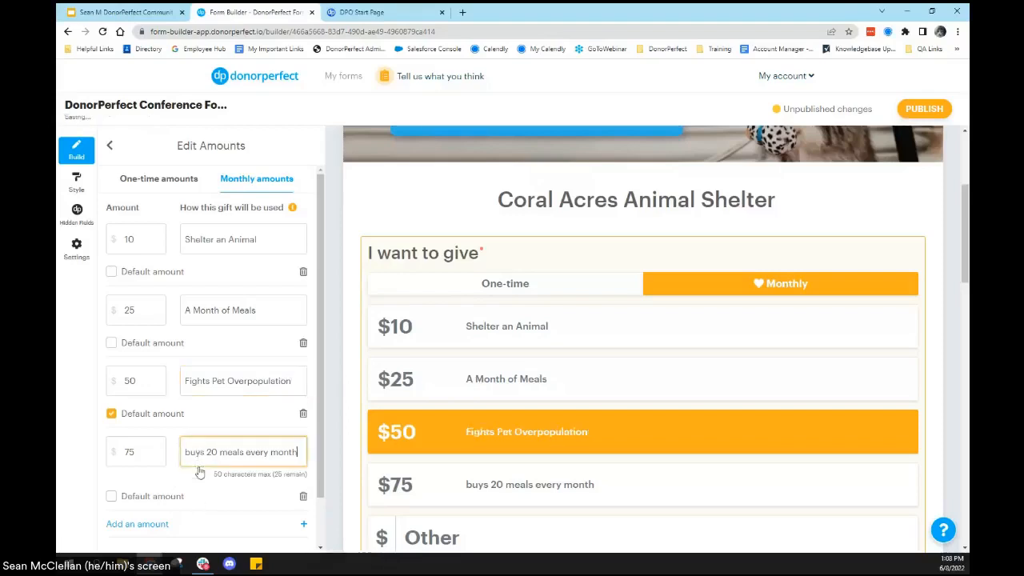
{"action": "key", "text": "ctrl+a"}
{"action": "type", "text": "Provides"}
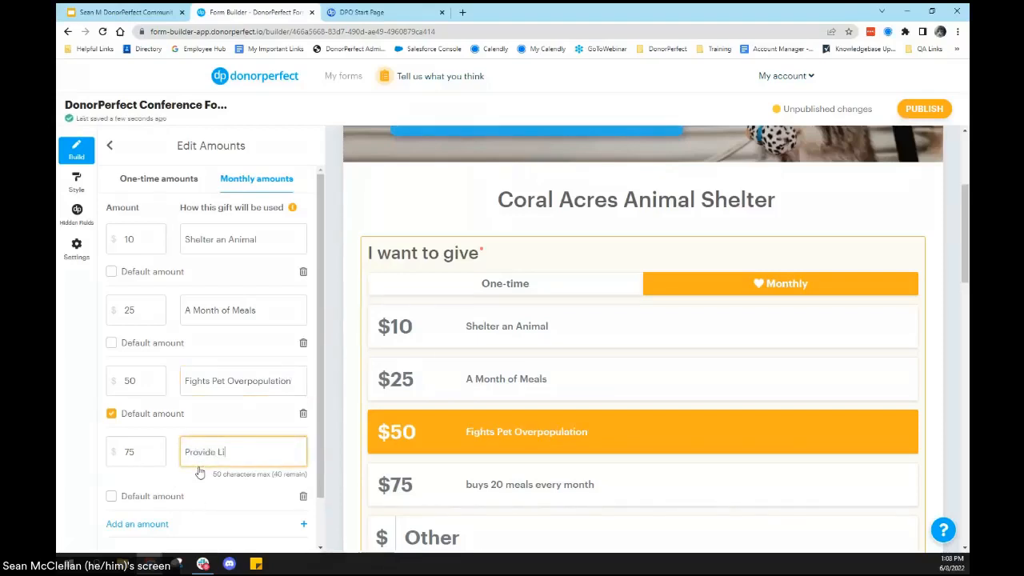
{"action": "type", "text": " L"}
{"action": "key", "text": "BackSpace"}
{"action": "key", "text": "BackSpace"}
{"action": "type", "text": "s Life- Saving Treatment"}
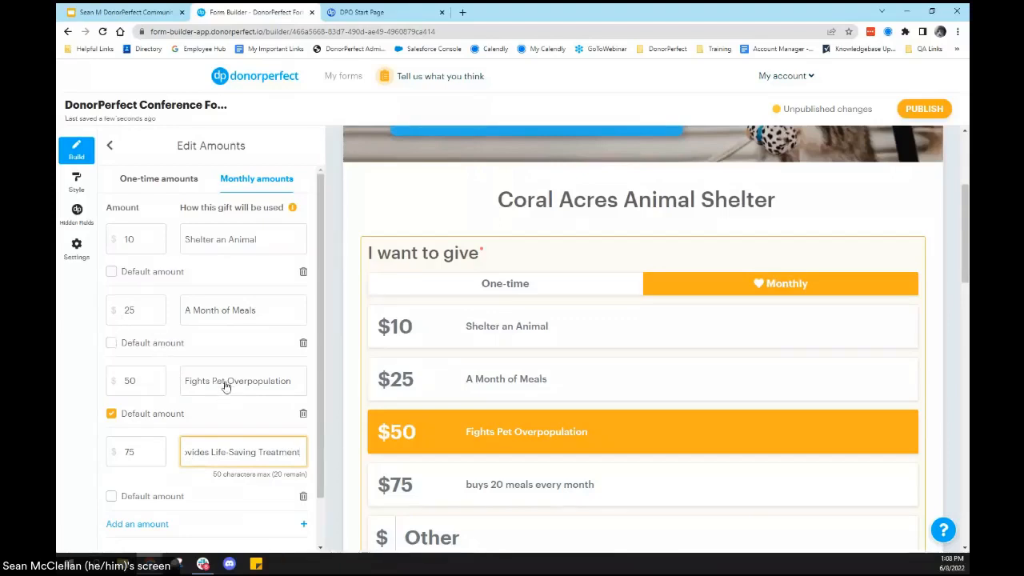
{"action": "left_click", "coordinate": [197, 350]}
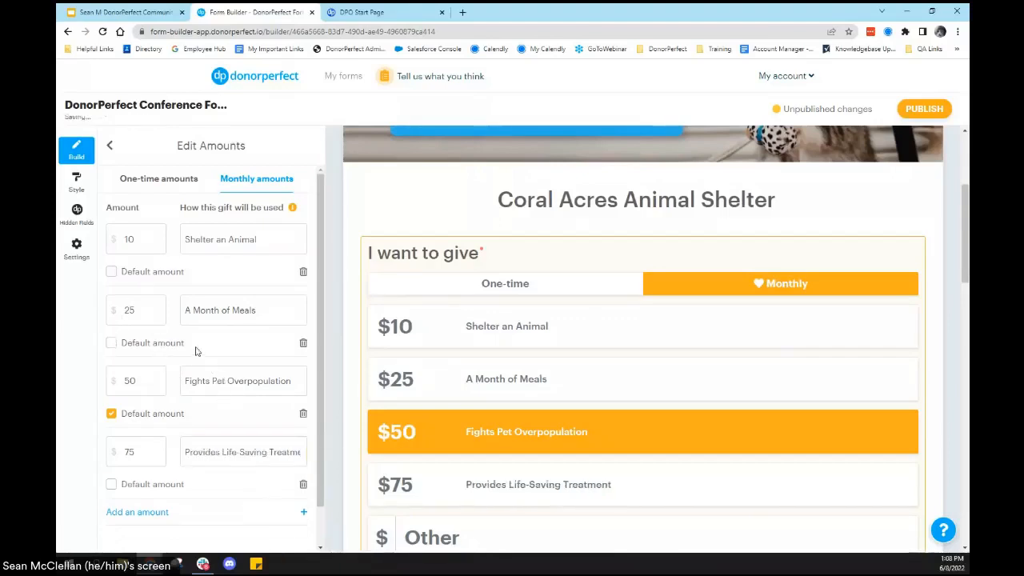
Step: Make $25 the default monthly amount and look over the rest of the amount options
{"action": "left_click", "coordinate": [112, 344]}
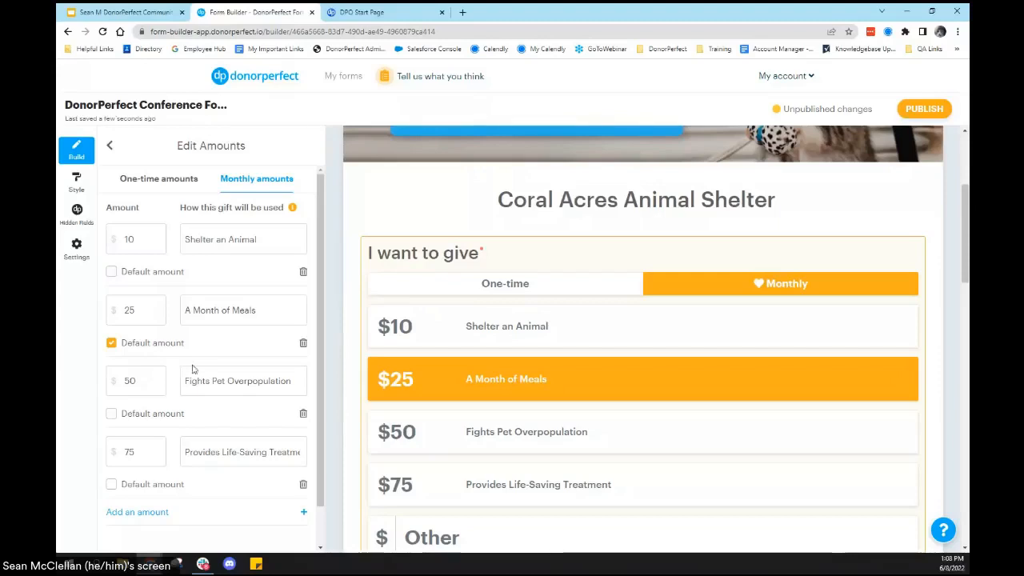
{"action": "scroll", "coordinate": [219, 369], "scroll_direction": "down", "scroll_amount": 1}
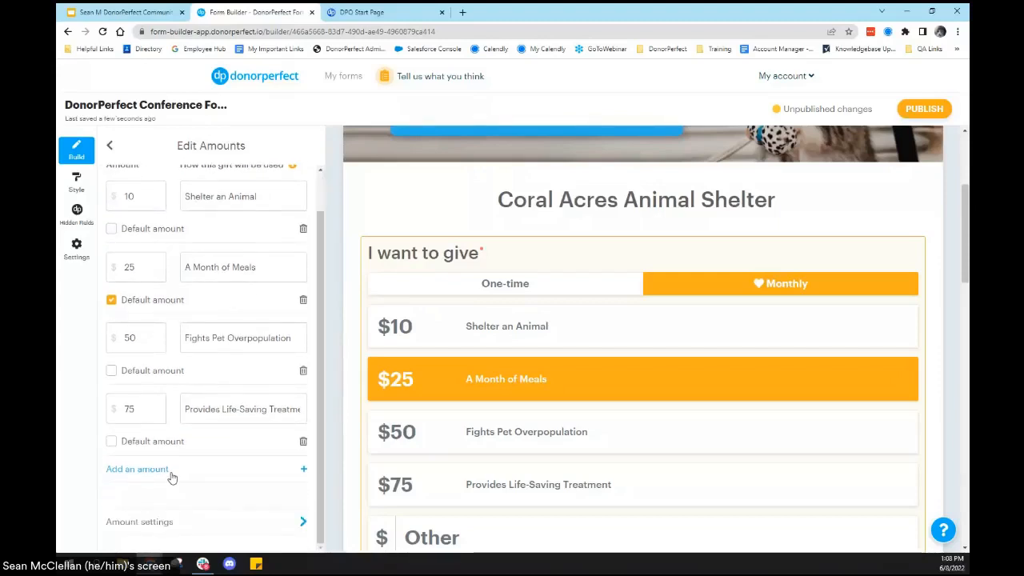
{"action": "scroll", "coordinate": [228, 416], "scroll_direction": "up", "scroll_amount": 1}
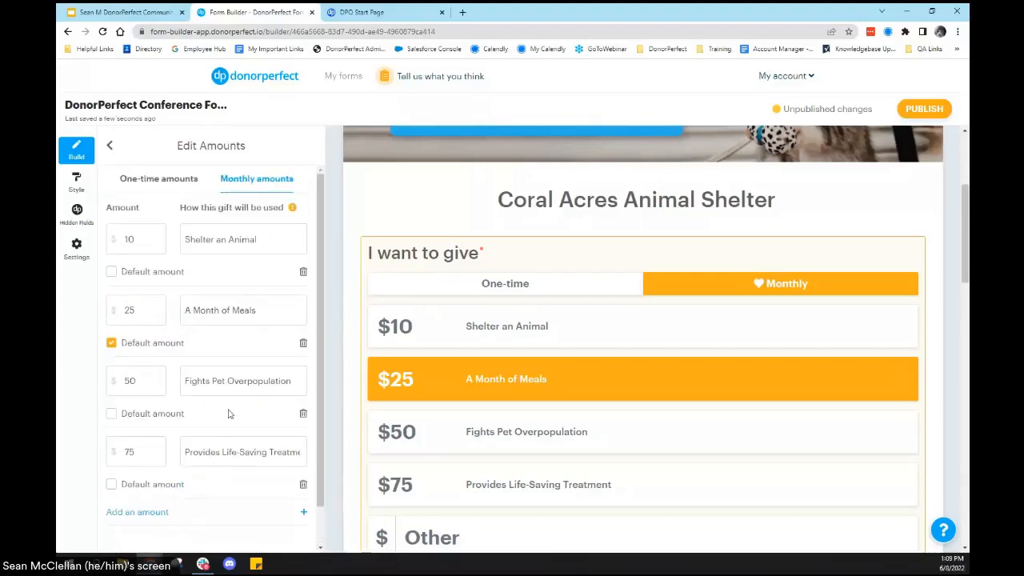
Step: For one-time gifts, set the impact description of the $25 amount to "A Month of Meals"
{"action": "left_click", "coordinate": [164, 183]}
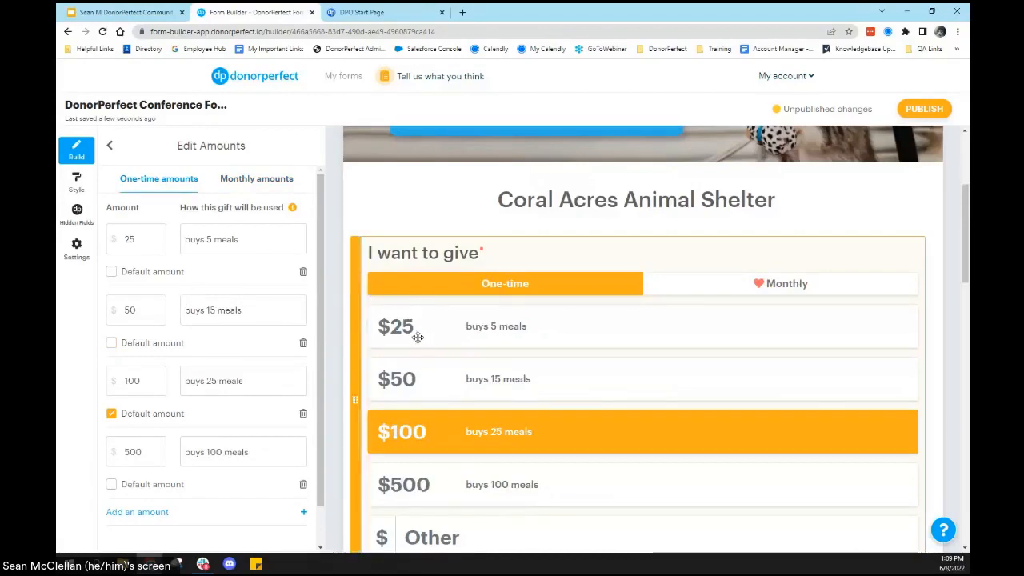
{"action": "left_click", "coordinate": [238, 239]}
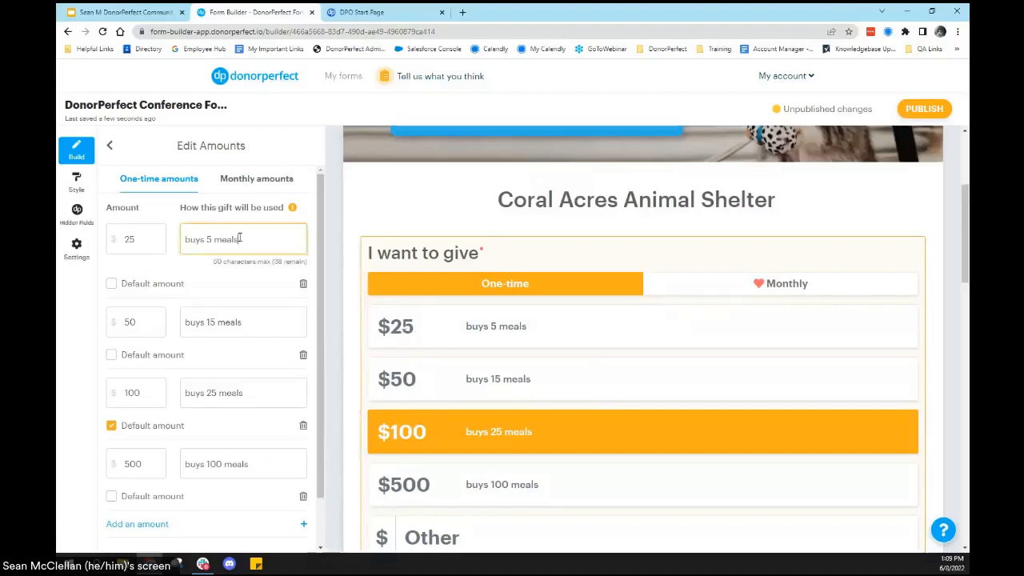
{"action": "triple_click", "coordinate": [237, 238]}
{"action": "type", "text": "A Mo"}
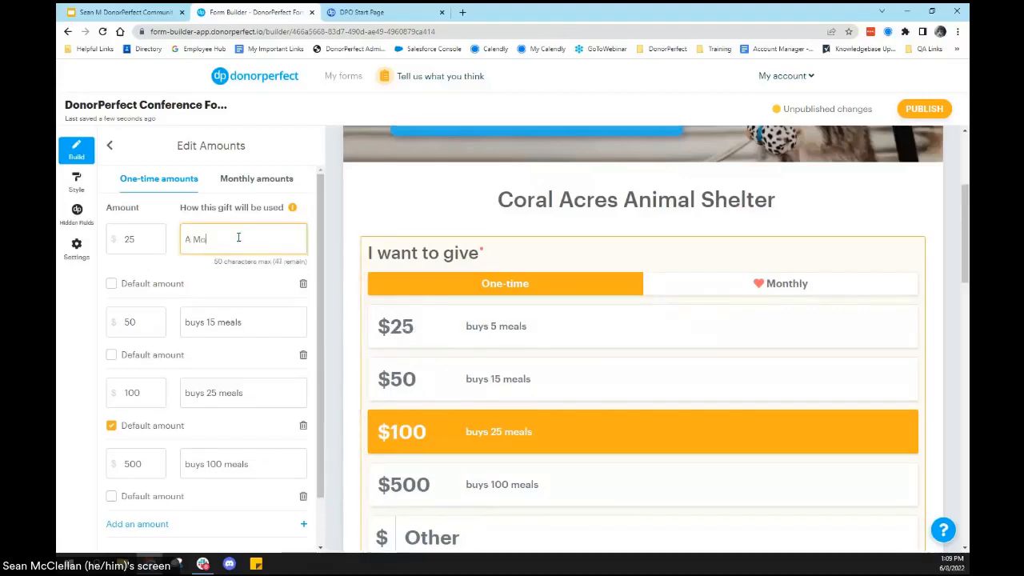
{"action": "type", "text": "nth of Meals"}
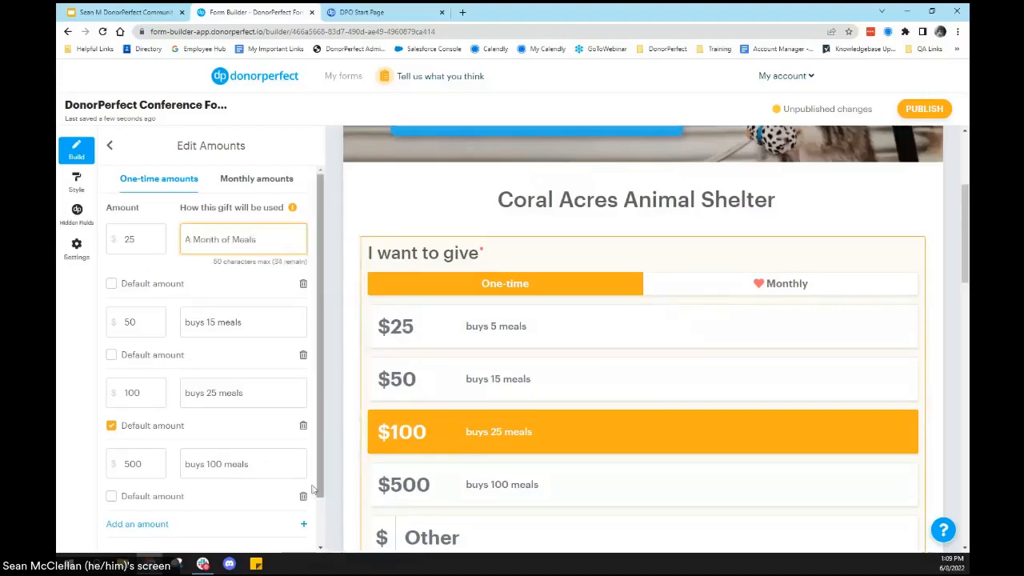
Step: Change the impact description of the $50 one-time amount to "Fights Pet Overpopulation"
{"action": "left_click", "coordinate": [251, 321]}
{"action": "key", "text": "ctrl+a"}
{"action": "left_click", "coordinate": [246, 307]}
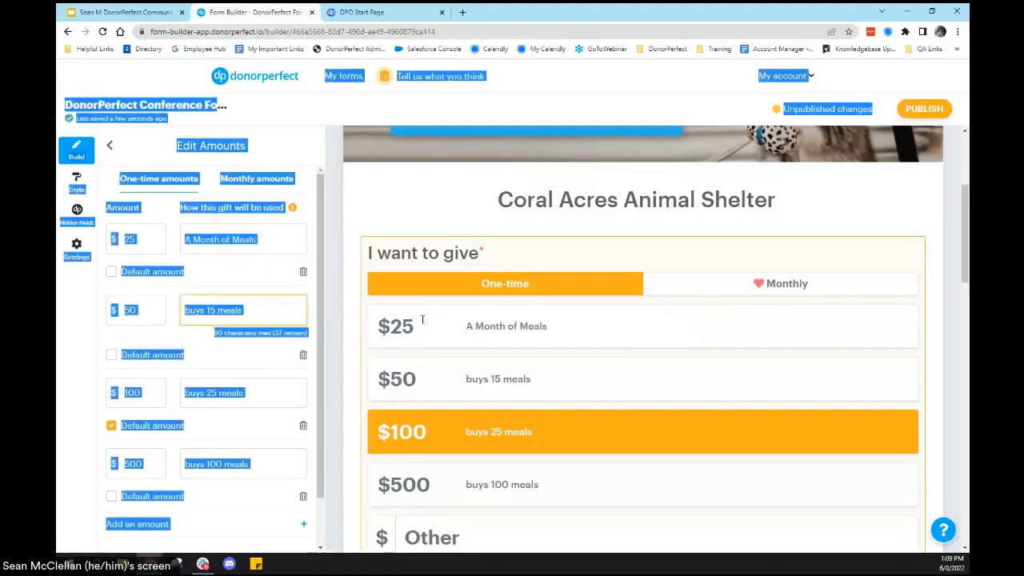
{"action": "left_click", "coordinate": [253, 312]}
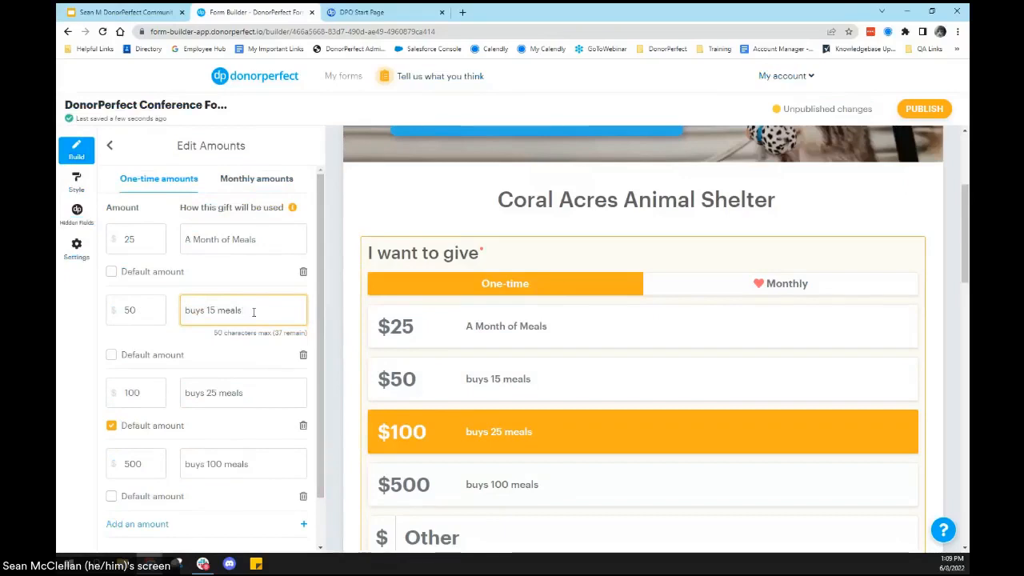
{"action": "key", "text": "BackSpace"}
{"action": "key", "text": "BackSpace"}
{"action": "key", "text": "BackSpace"}
{"action": "key", "text": "BackSpace"}
{"action": "key", "text": "BackSpace"}
{"action": "key", "text": "BackSpace"}
{"action": "key", "text": "BackSpace"}
{"action": "key", "text": "BackSpace"}
{"action": "key", "text": "BackSpace"}
{"action": "key", "text": "BackSpace"}
{"action": "key", "text": "BackSpace"}
{"action": "key", "text": "BackSpace"}
{"action": "type", "text": "Fights Pet Overpo"}
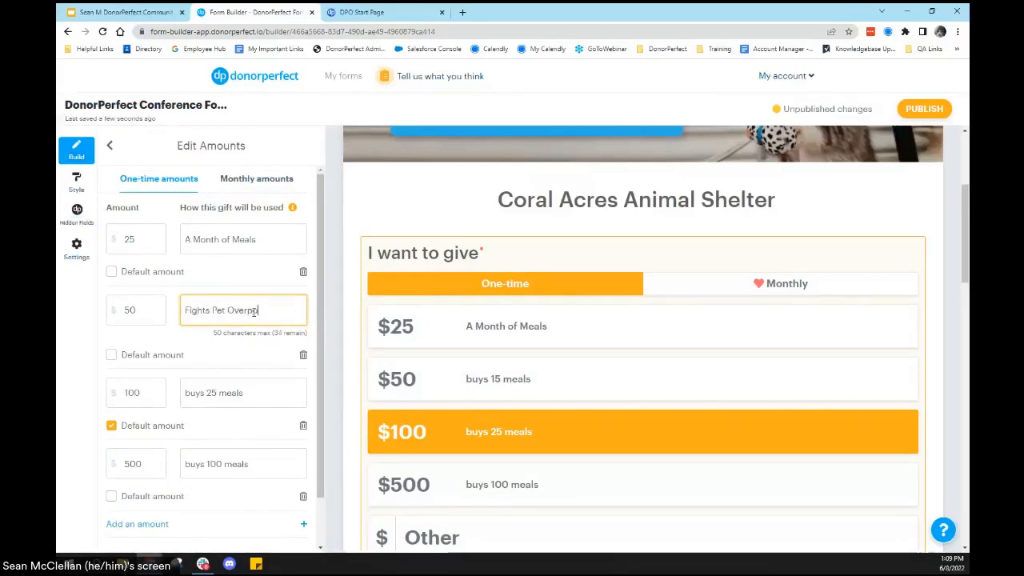
{"action": "type", "text": "pulation"}
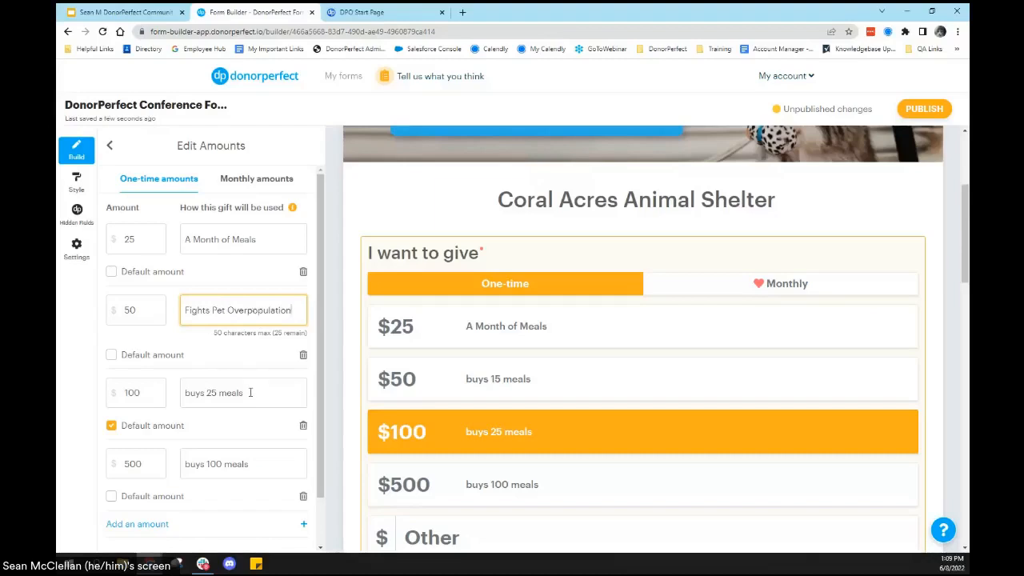
Step: Change the impact description of the $100 one-time amount to "Provides Life-Saving Treatment"
{"action": "left_click", "coordinate": [250, 392]}
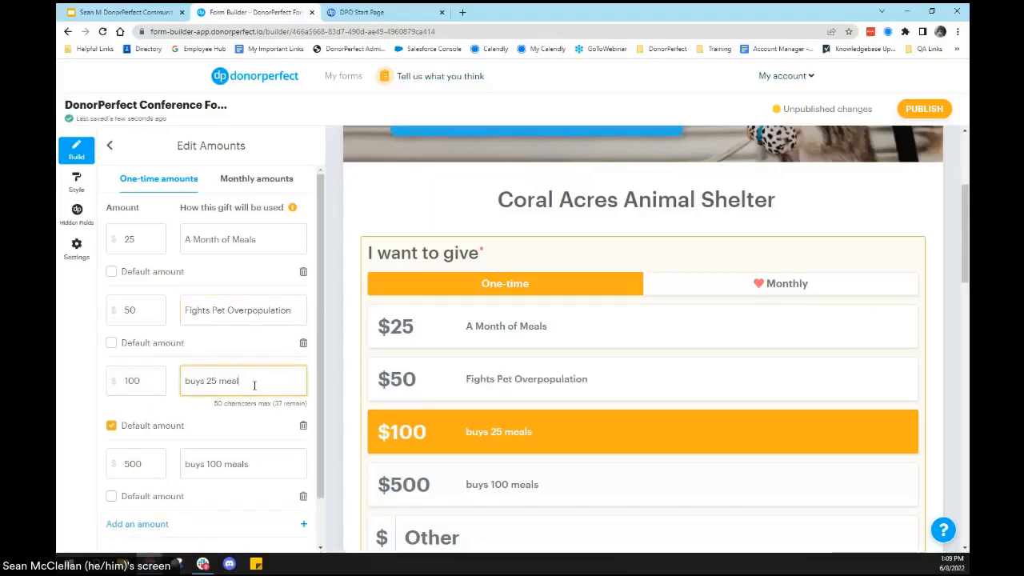
{"action": "key", "text": "BackSpace"}
{"action": "type", "text": "Or"}
{"action": "type", "text": "ovides Life Sav"}
{"action": "type", "text": "ing Treatment"}
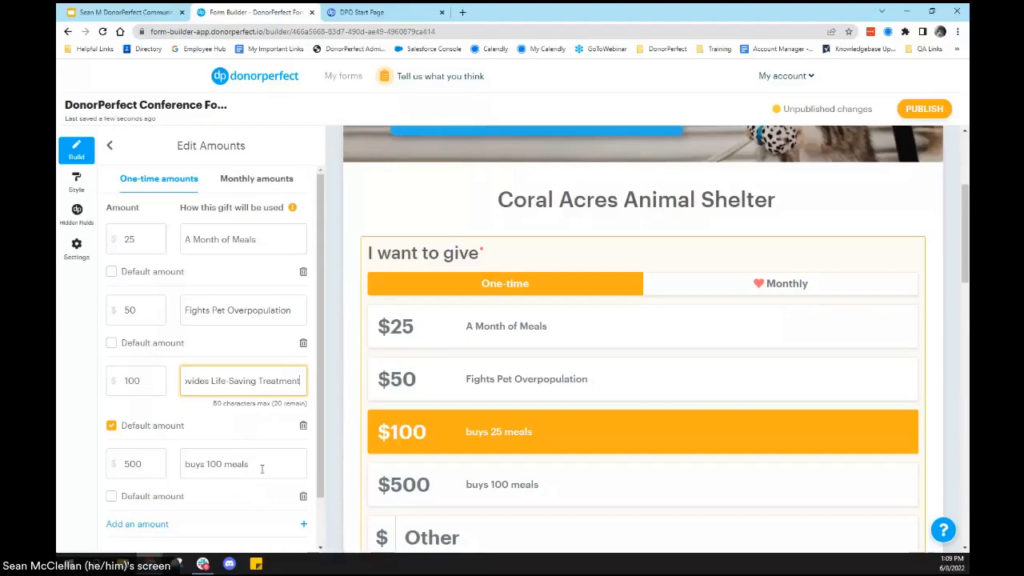
Step: Change the impact description of the $500 one-time amount to "Prevents Euthansia"
{"action": "left_click", "coordinate": [261, 475]}
{"action": "triple_click", "coordinate": [251, 455]}
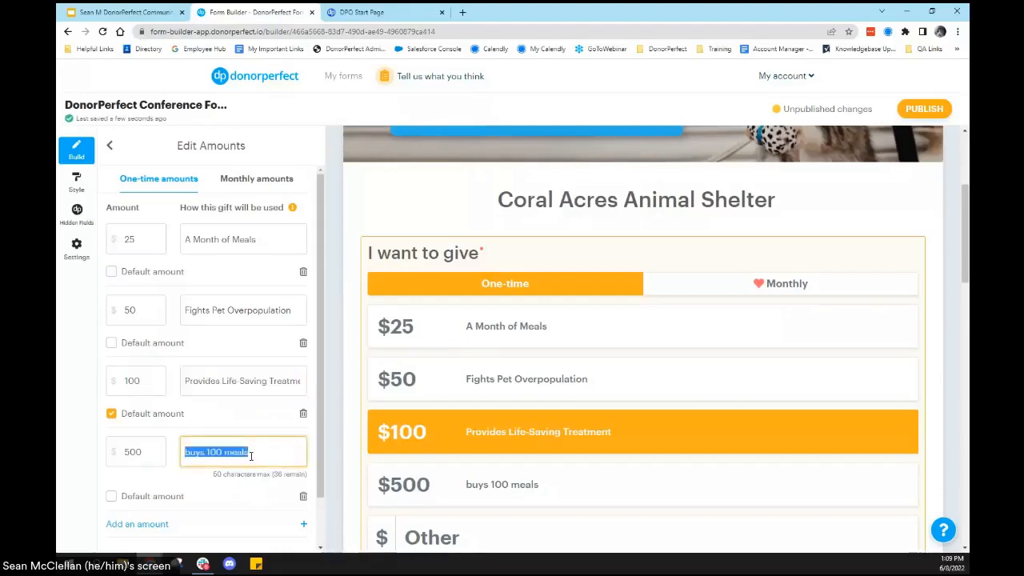
{"action": "type", "text": "Prevents Euthan"}
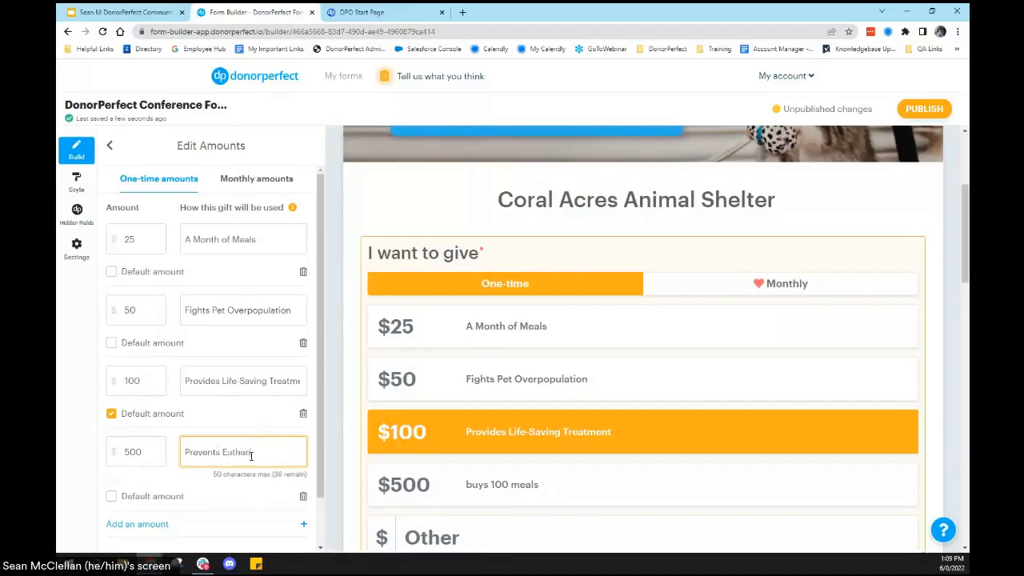
{"action": "type", "text": "sia"}
{"action": "left_click", "coordinate": [211, 489]}
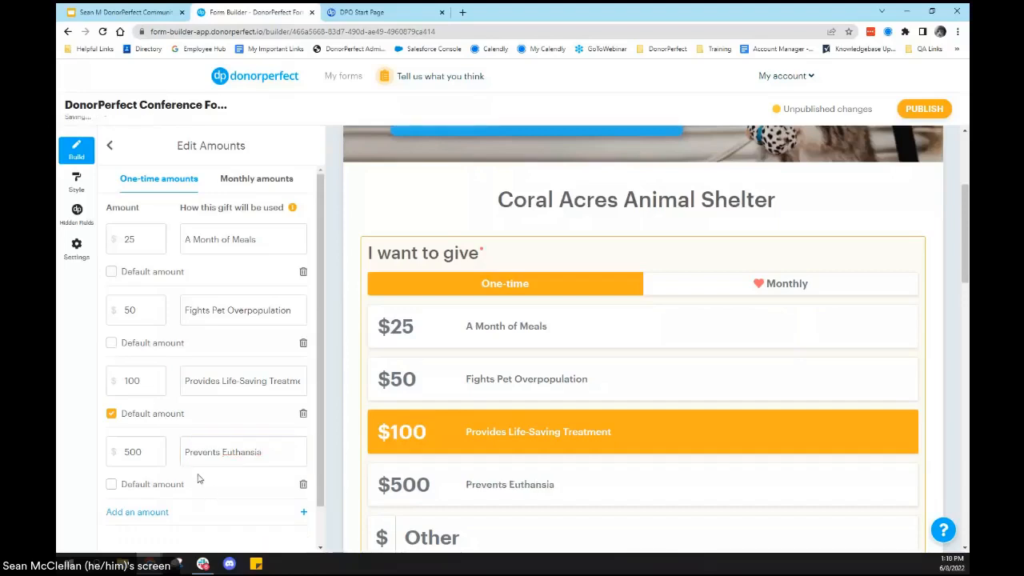
Step: Make $50 the default one-time amount and return to the list of form elements
{"action": "left_click", "coordinate": [112, 342]}
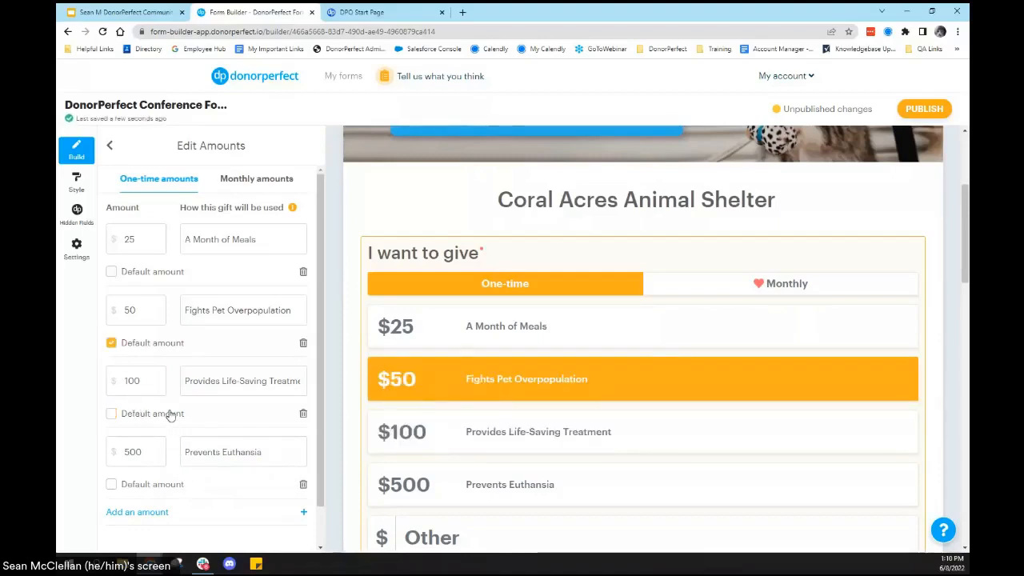
{"action": "scroll", "coordinate": [170, 415], "scroll_direction": "down", "scroll_amount": 1}
{"action": "scroll", "coordinate": [181, 396], "scroll_direction": "up", "scroll_amount": 1}
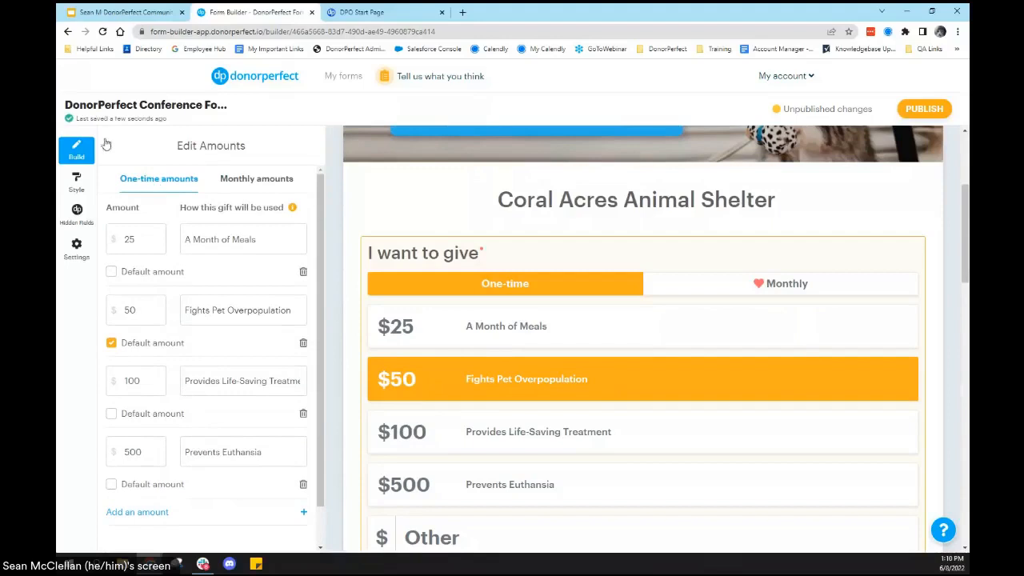
{"action": "left_click", "coordinate": [110, 152]}
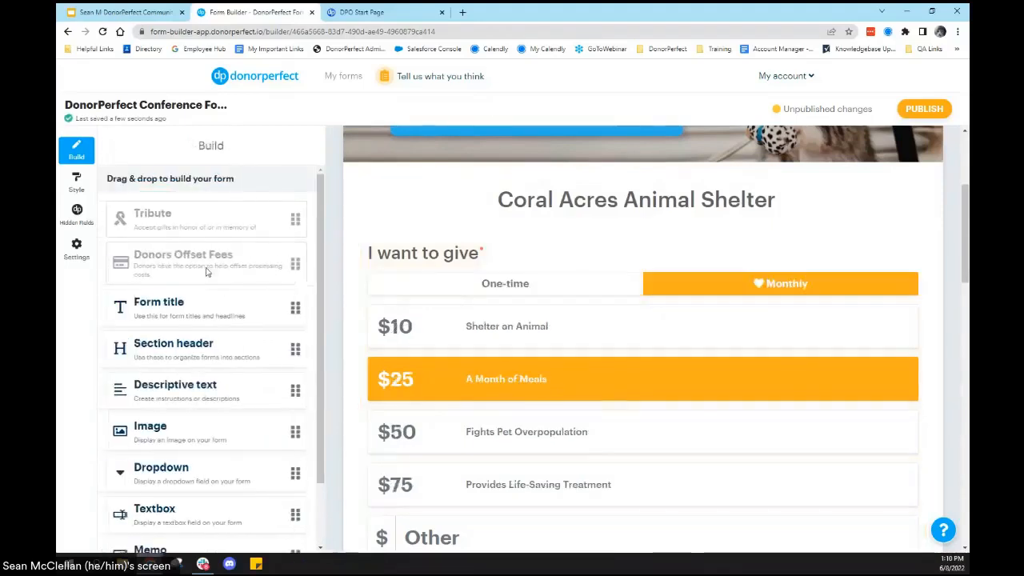
Step: Look over the form's gift dedication, donor information and payment sections below the donation amounts
{"action": "scroll", "coordinate": [563, 240], "scroll_direction": "down", "scroll_amount": 5}
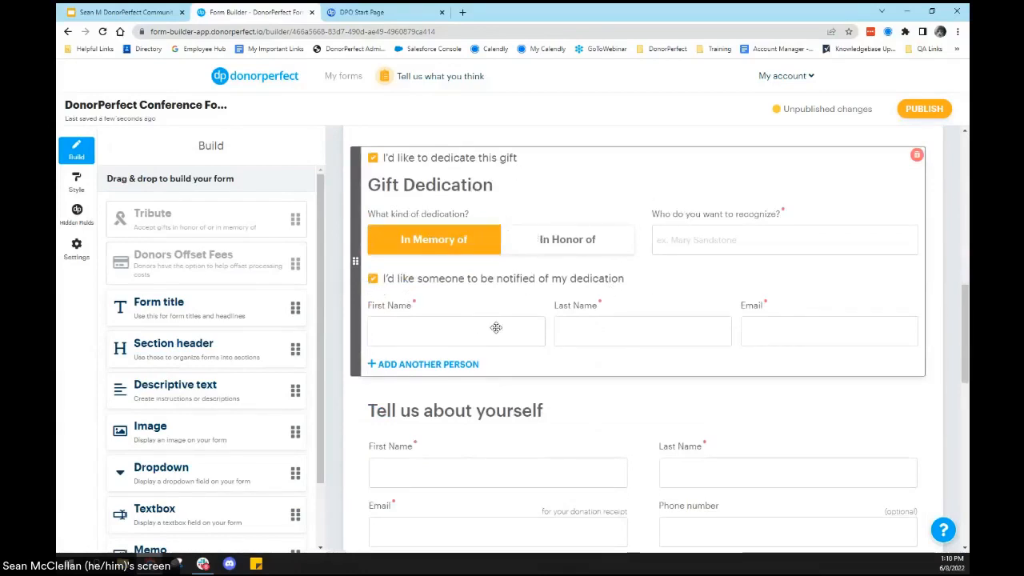
{"action": "scroll", "coordinate": [496, 327], "scroll_direction": "down", "scroll_amount": 3}
{"action": "scroll", "coordinate": [495, 334], "scroll_direction": "up", "scroll_amount": 1}
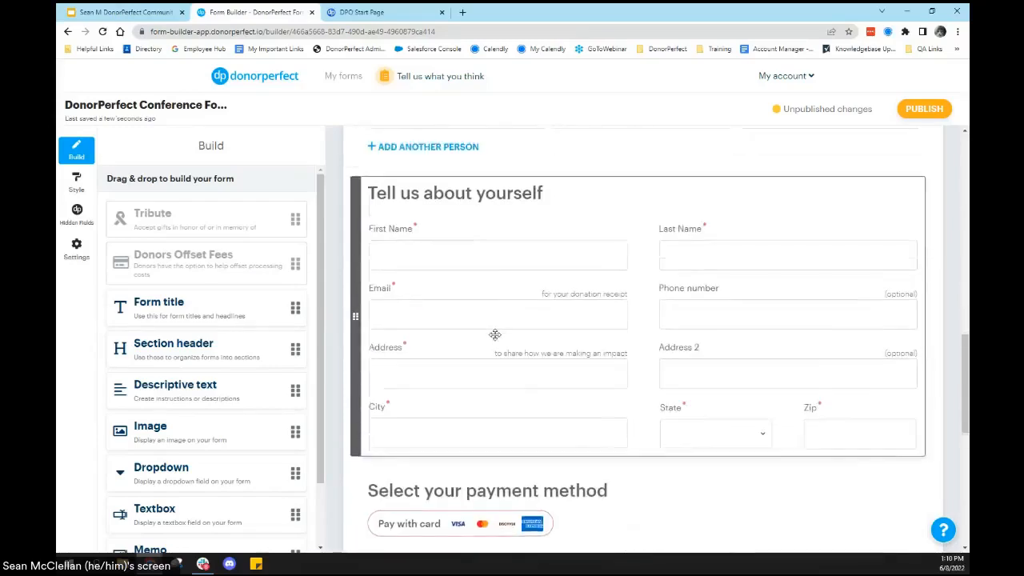
{"action": "scroll", "coordinate": [495, 334], "scroll_direction": "down", "scroll_amount": 4}
{"action": "scroll", "coordinate": [480, 320], "scroll_direction": "up", "scroll_amount": 4}
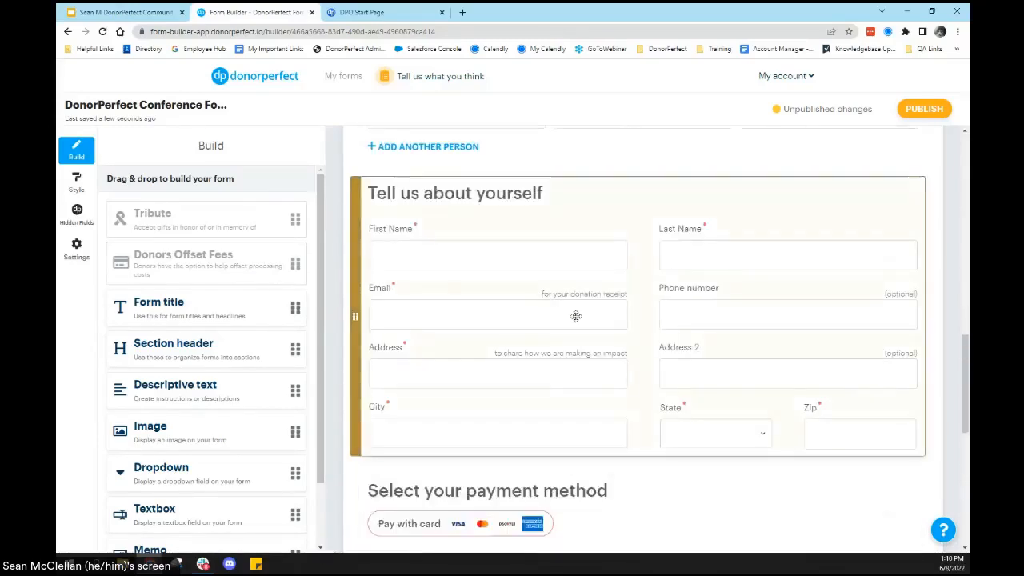
{"action": "scroll", "coordinate": [482, 343], "scroll_direction": "up", "scroll_amount": 3}
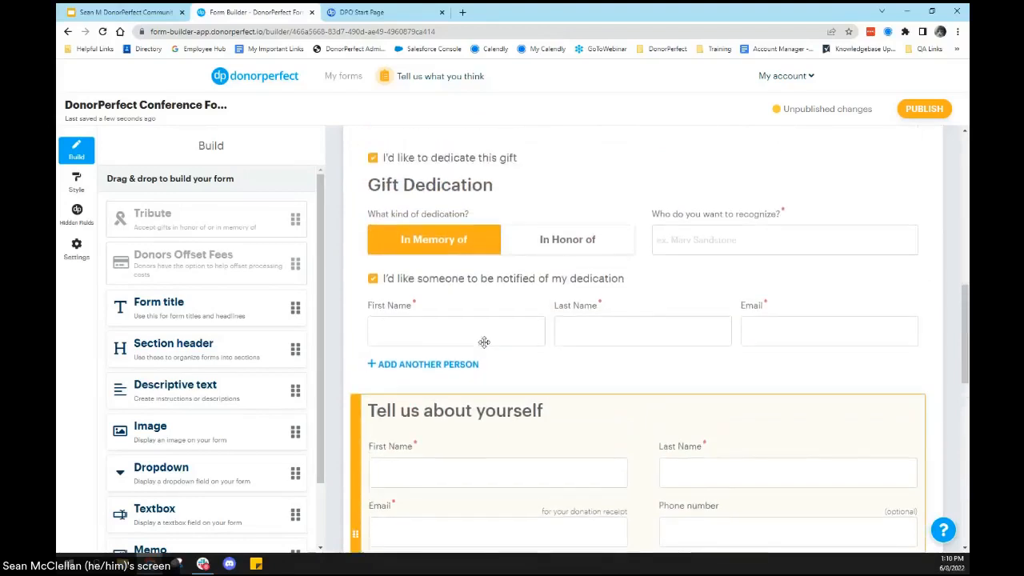
{"action": "scroll", "coordinate": [484, 341], "scroll_direction": "up", "scroll_amount": 1}
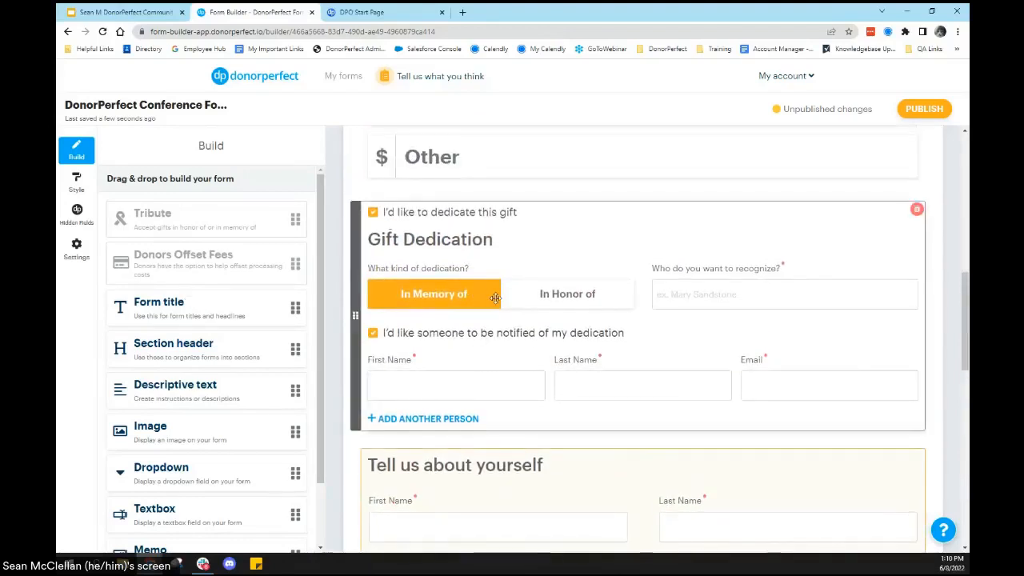
{"action": "scroll", "coordinate": [495, 297], "scroll_direction": "up", "scroll_amount": 3}
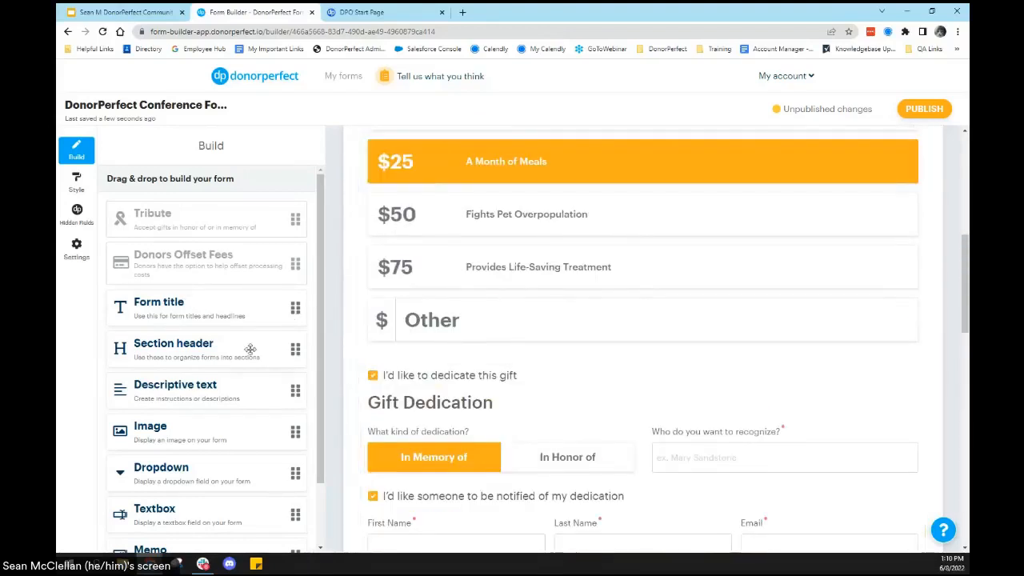
Step: Add a checkbox between the donation amounts and the gift dedication, mapped to the Receive Monthly Update (MONTHLY_UPDATE) field
{"action": "scroll", "coordinate": [256, 472], "scroll_direction": "down", "scroll_amount": 2}
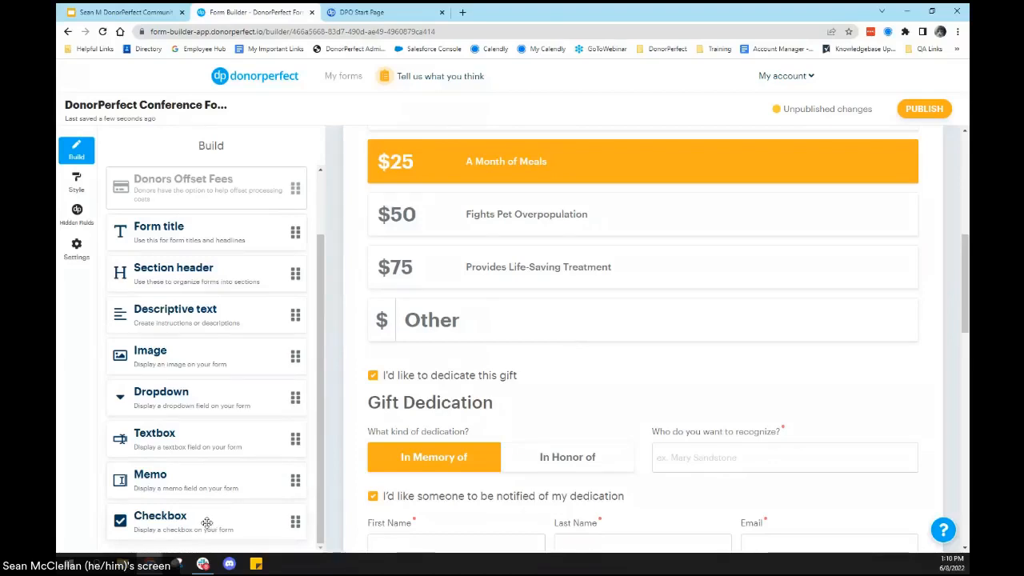
{"action": "left_click_drag", "start_coordinate": [201, 523], "coordinate": [484, 438]}
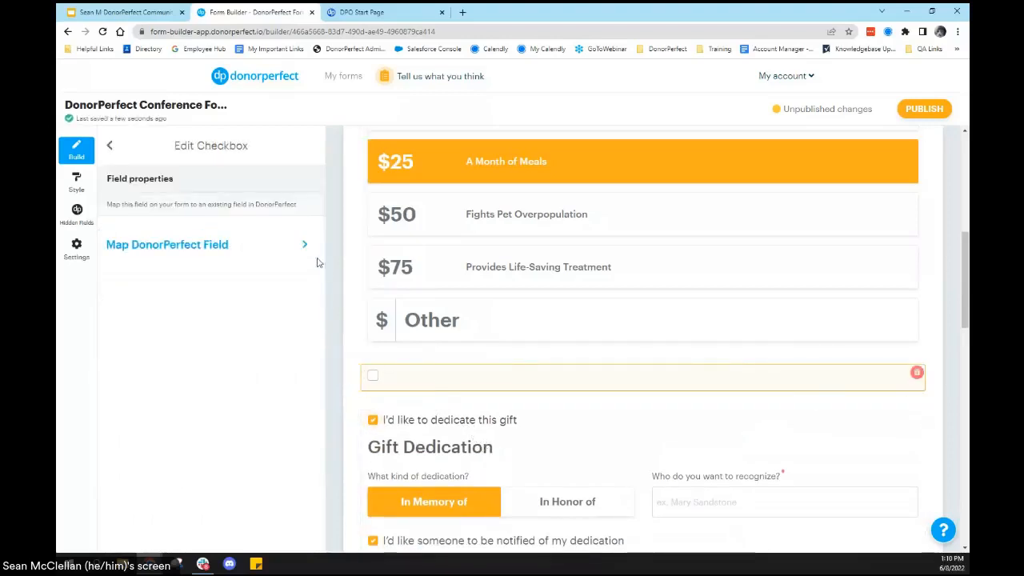
{"action": "left_click", "coordinate": [305, 246]}
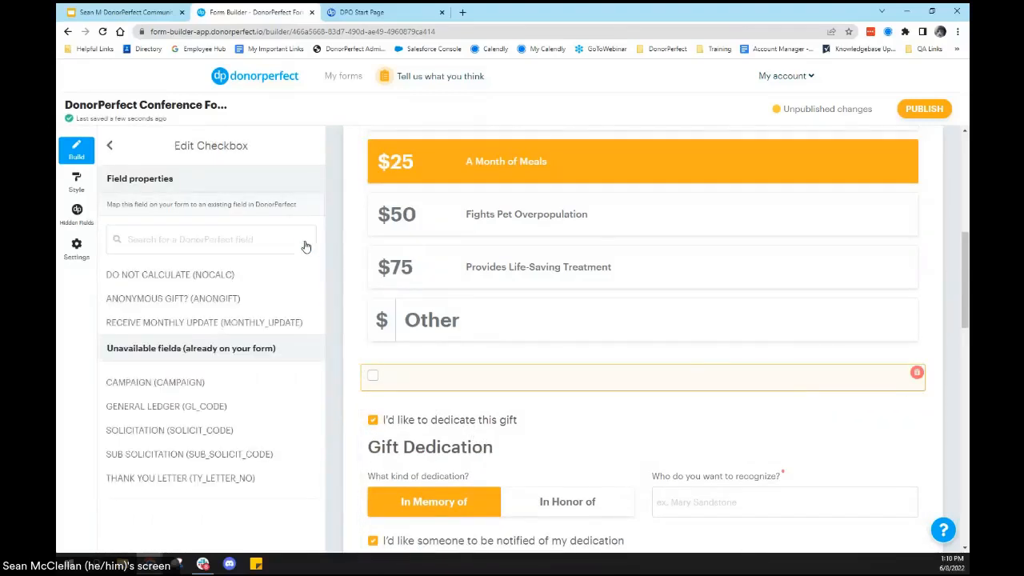
{"action": "left_click", "coordinate": [187, 324]}
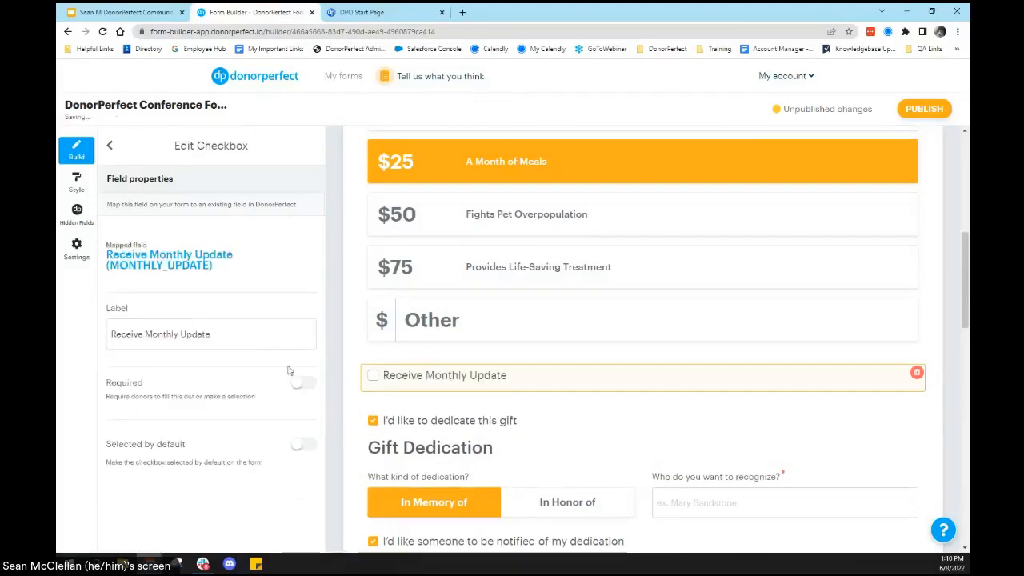
Step: Label the checkbox "Please send me monthly updates about Coral Acres via email!" and make it selected by default
{"action": "left_click_drag", "start_coordinate": [230, 333], "coordinate": [114, 320]}
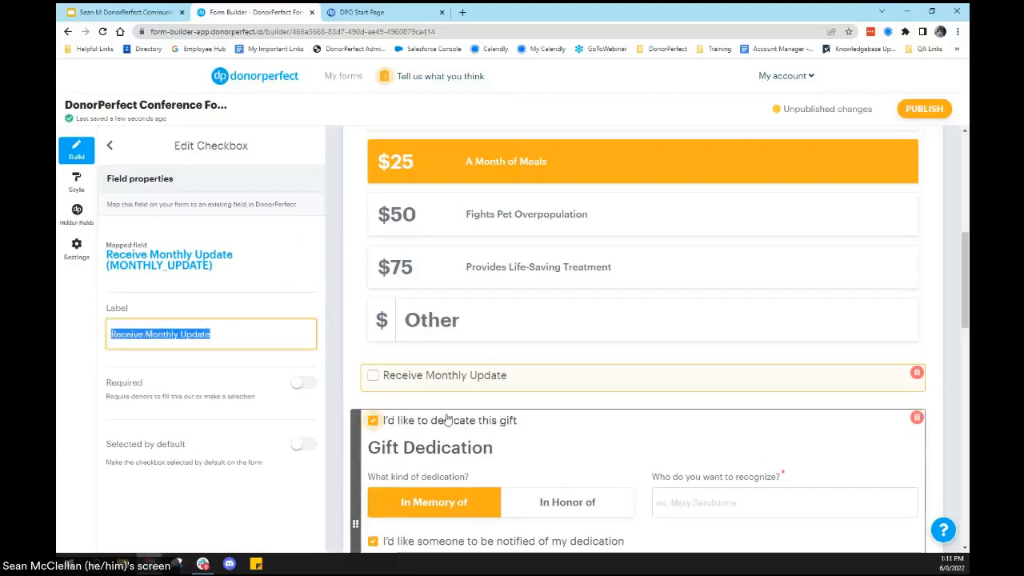
{"action": "type", "text": "Please send me mon"}
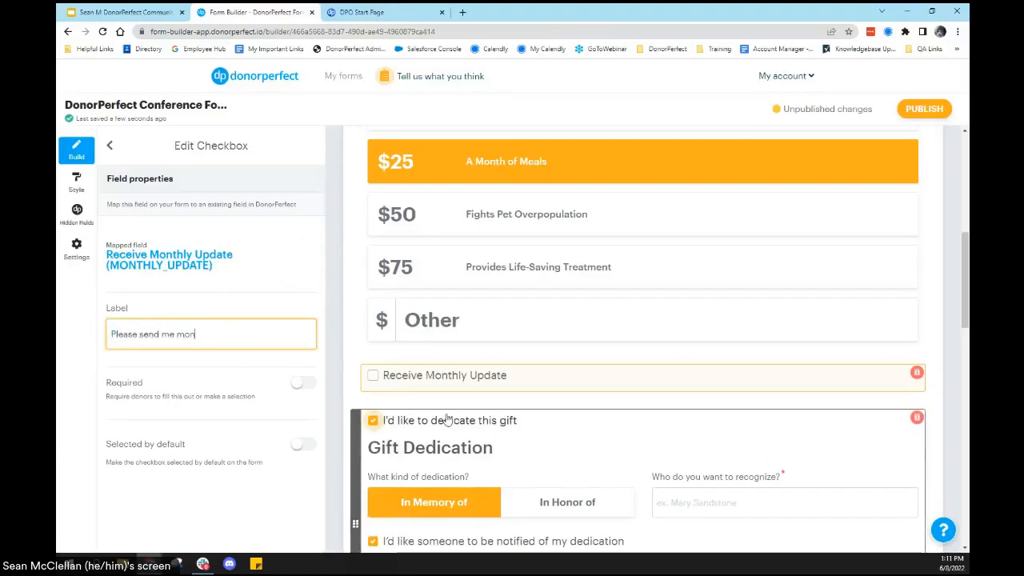
{"action": "type", "text": "thly updates about C"}
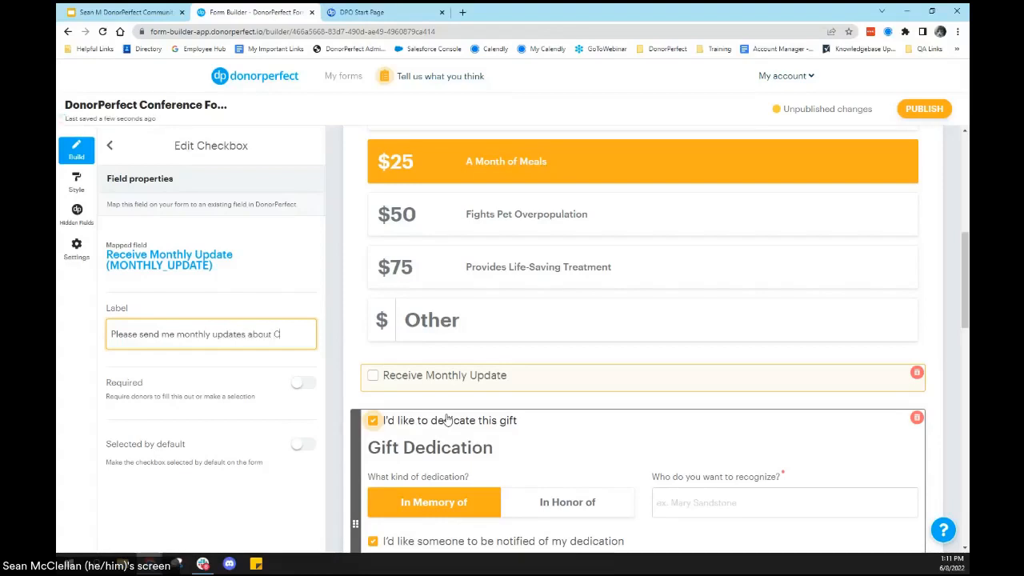
{"action": "type", "text": "oral Acres via"}
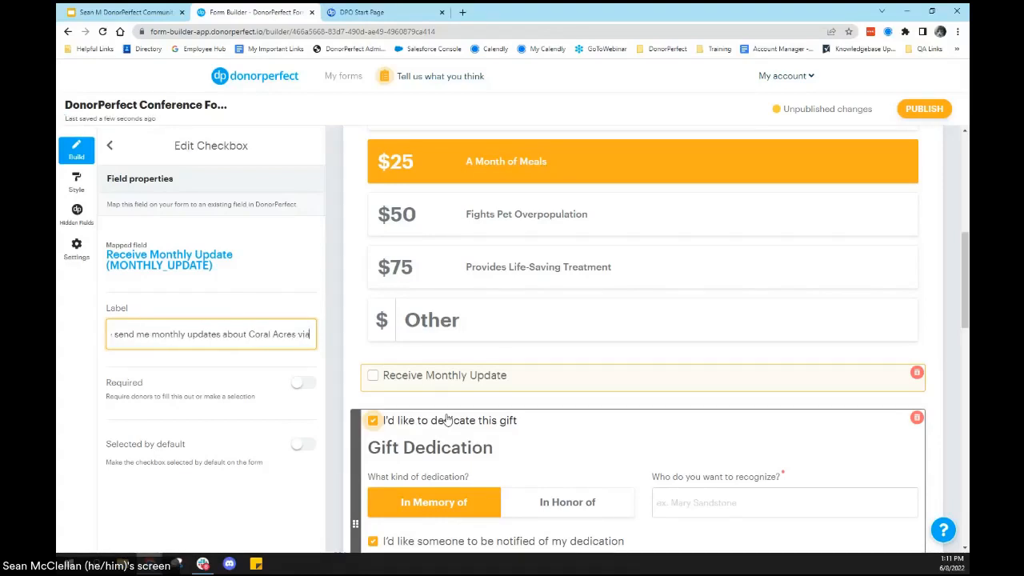
{"action": "type", "text": " email"}
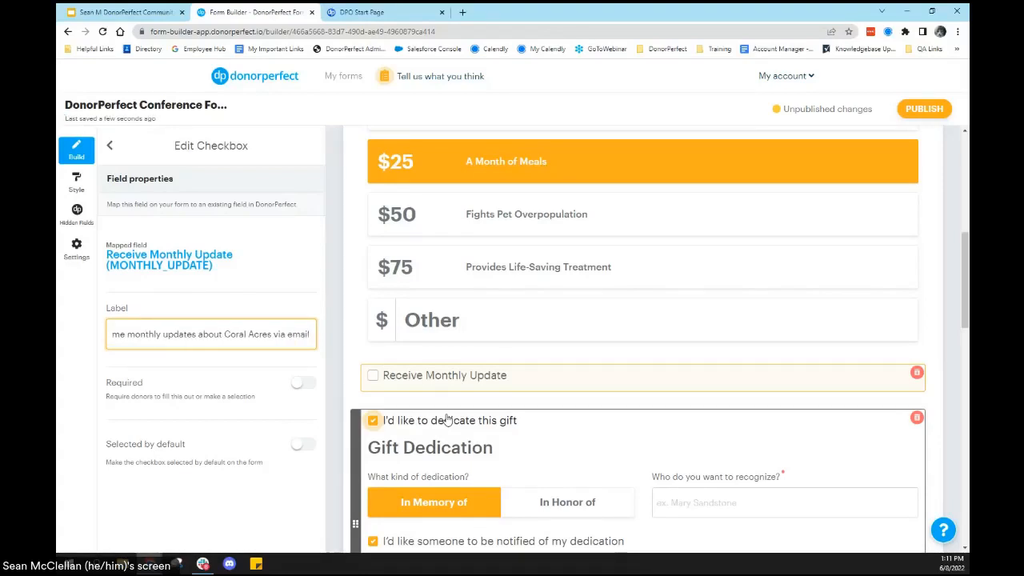
{"action": "type", "text": "!"}
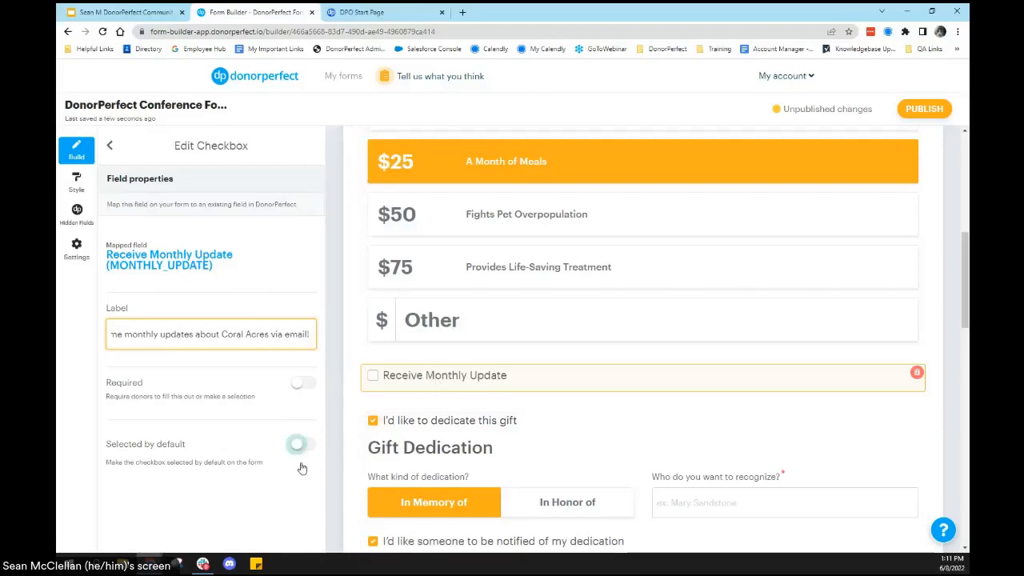
{"action": "left_click", "coordinate": [301, 445]}
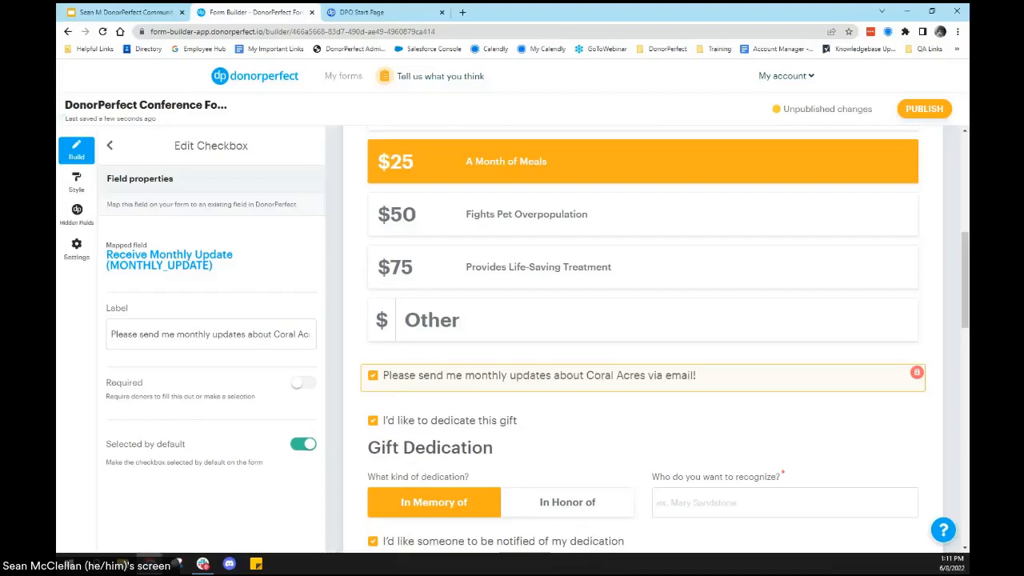
{"action": "left_click", "coordinate": [112, 152]}
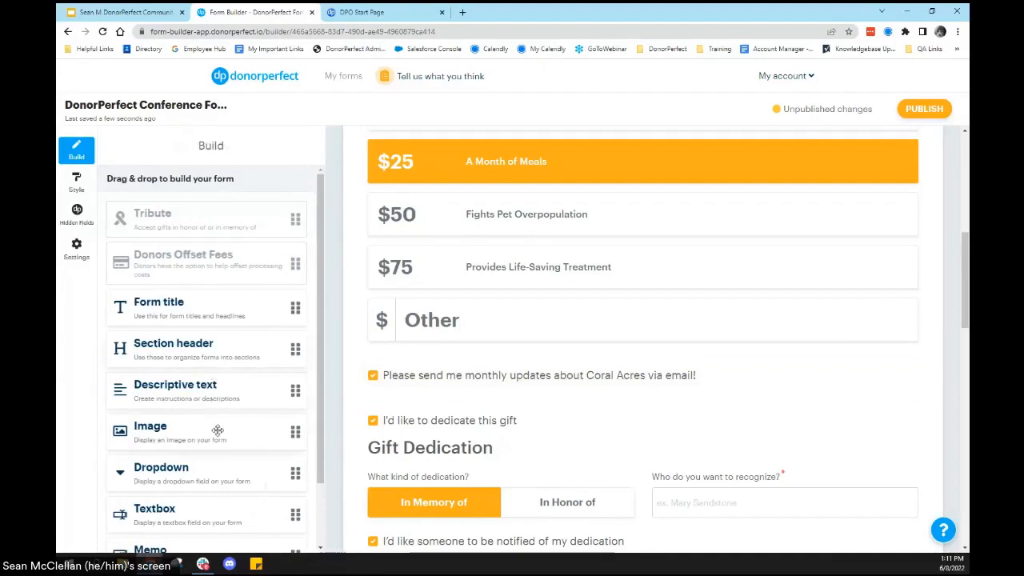
Step: Review the available form elements and the rest of the form, and open the form's style settings
{"action": "scroll", "coordinate": [200, 431], "scroll_direction": "down", "scroll_amount": 1}
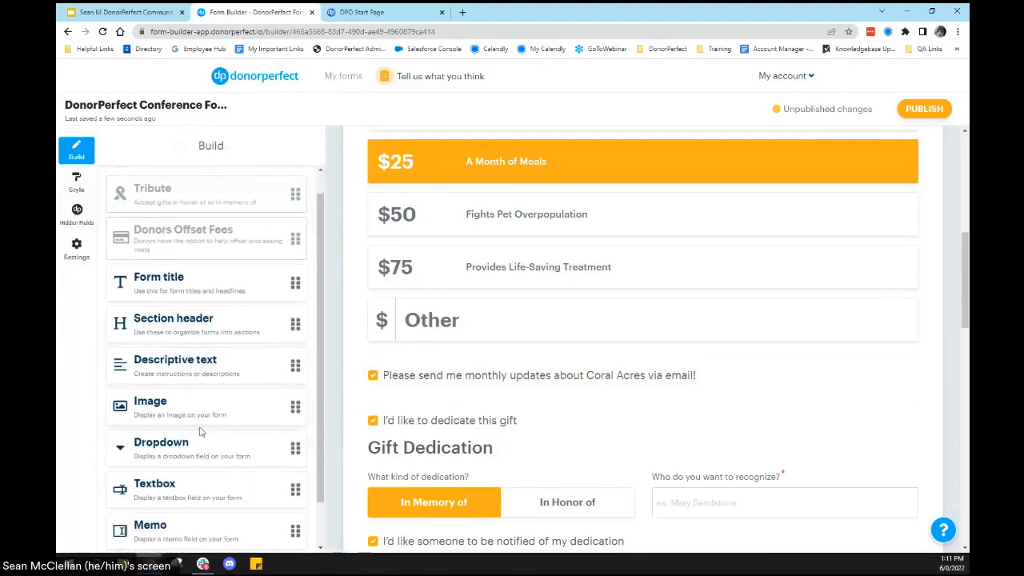
{"action": "scroll", "coordinate": [201, 432], "scroll_direction": "down", "scroll_amount": 2}
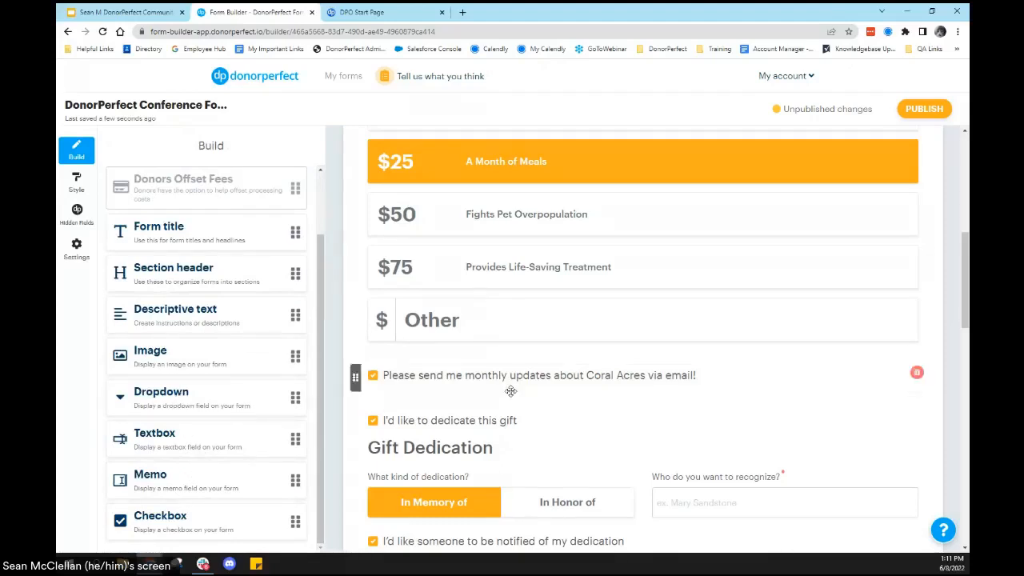
{"action": "scroll", "coordinate": [507, 391], "scroll_direction": "down", "scroll_amount": 4}
{"action": "scroll", "coordinate": [510, 391], "scroll_direction": "down", "scroll_amount": 3}
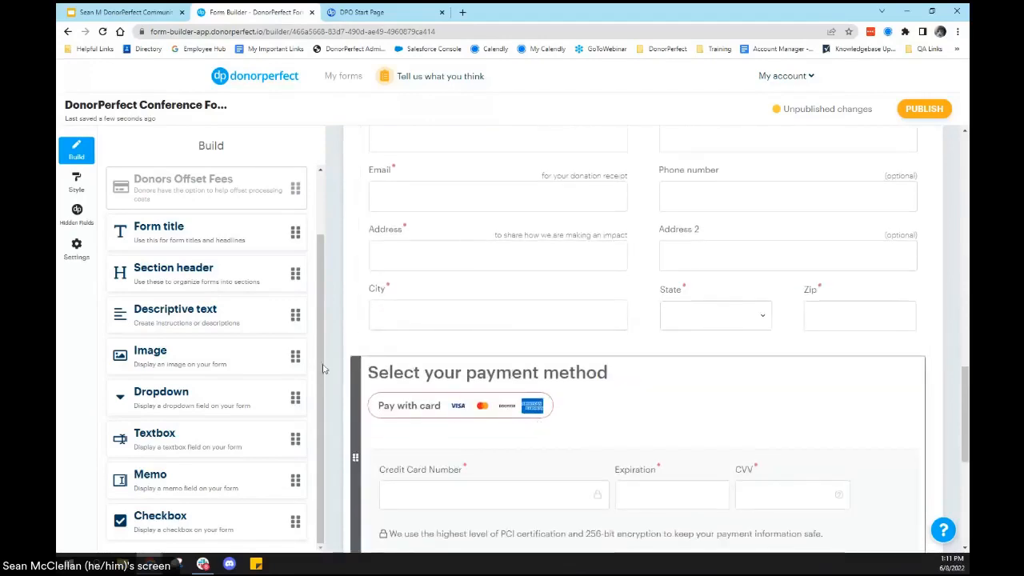
{"action": "scroll", "coordinate": [447, 364], "scroll_direction": "up", "scroll_amount": 3}
{"action": "scroll", "coordinate": [448, 364], "scroll_direction": "up", "scroll_amount": 4}
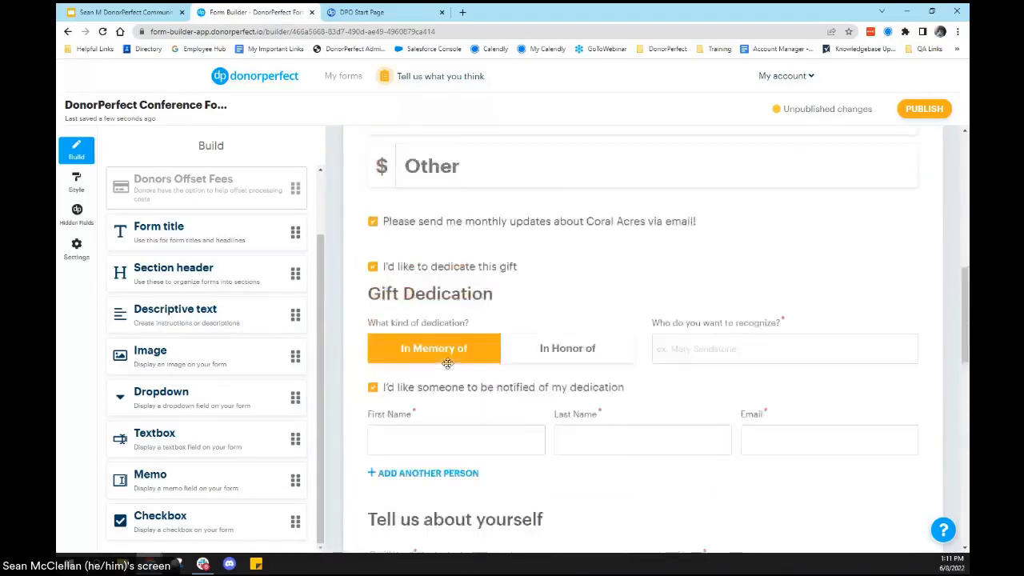
{"action": "left_click", "coordinate": [77, 181]}
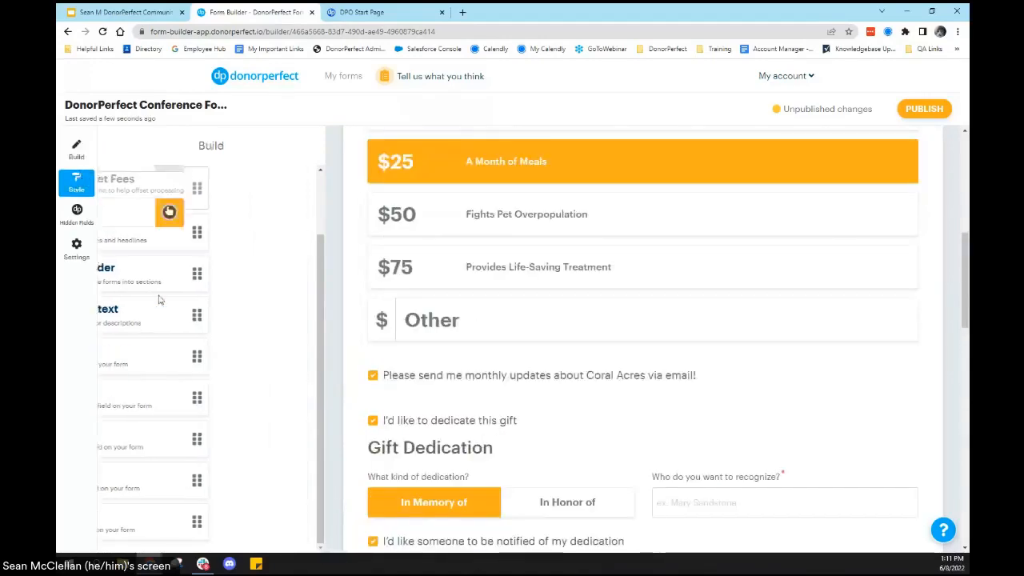
Step: Try to enter the hex code #95daf as the page background color
{"action": "left_click", "coordinate": [192, 239]}
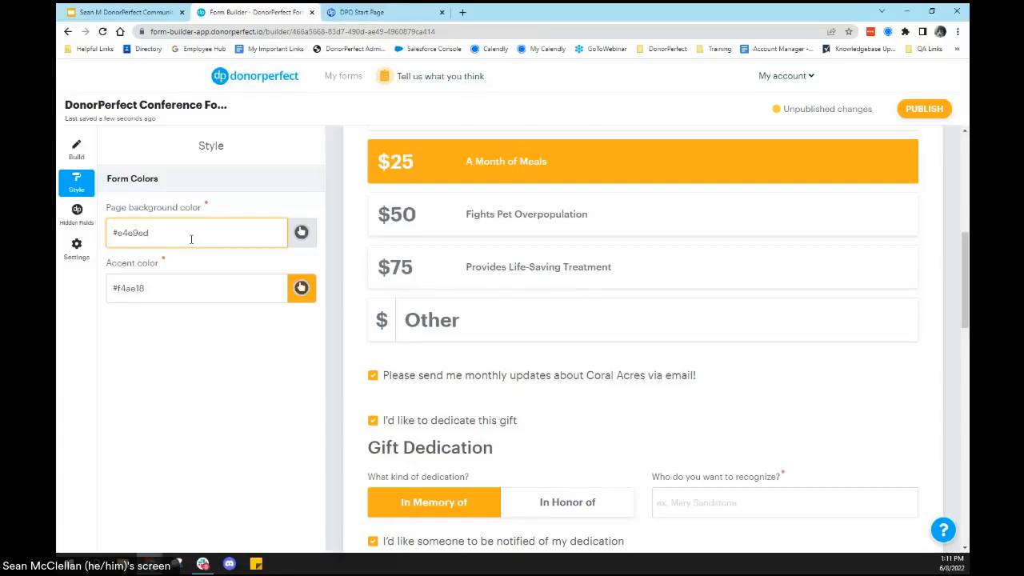
{"action": "key", "text": "ctrl+a"}
{"action": "type", "text": "#"}
{"action": "type", "text": "0"}
{"action": "type", "text": "5daf"}
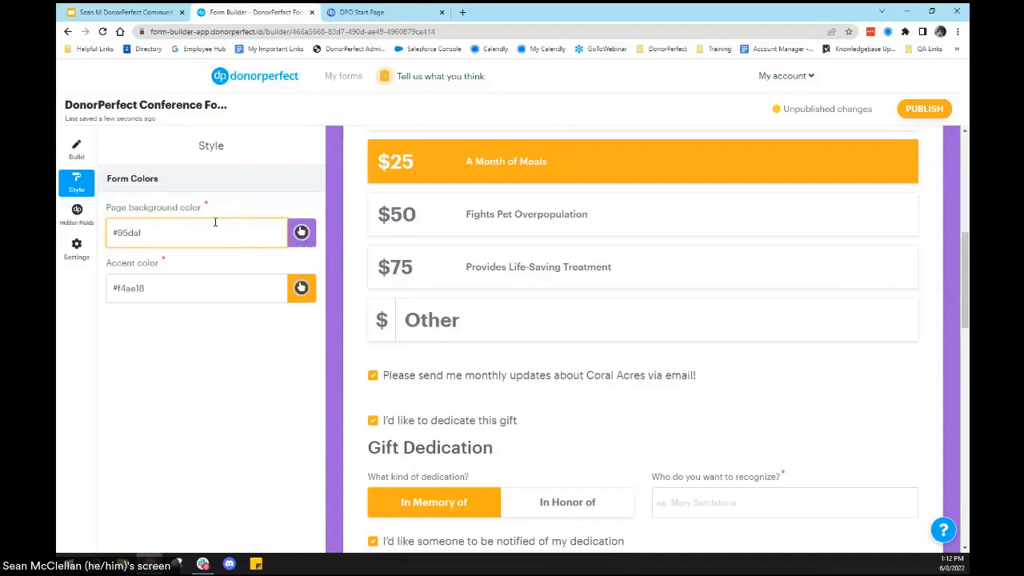
{"action": "key", "text": "BackSpace"}
Step: Pick the light blue #94dbff as the page background color
{"action": "left_click", "coordinate": [301, 232]}
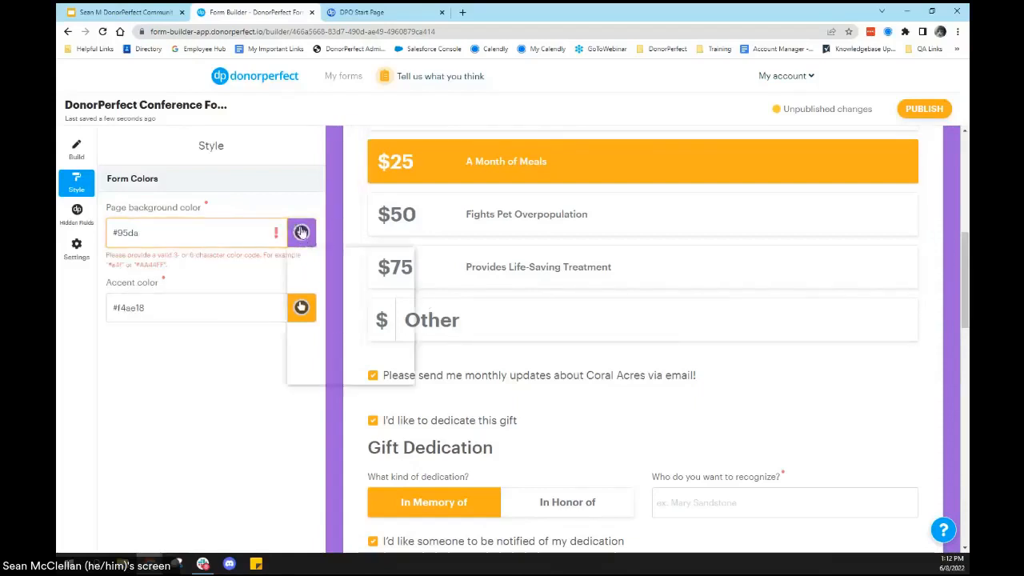
{"action": "left_click_drag", "start_coordinate": [352, 339], "coordinate": [365, 336]}
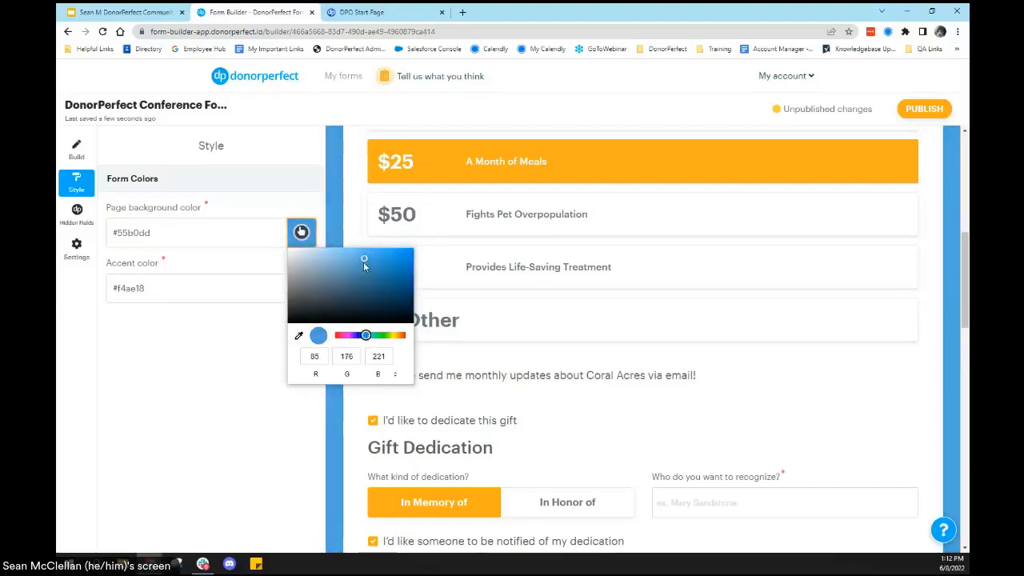
{"action": "left_click_drag", "start_coordinate": [363, 258], "coordinate": [340, 251]}
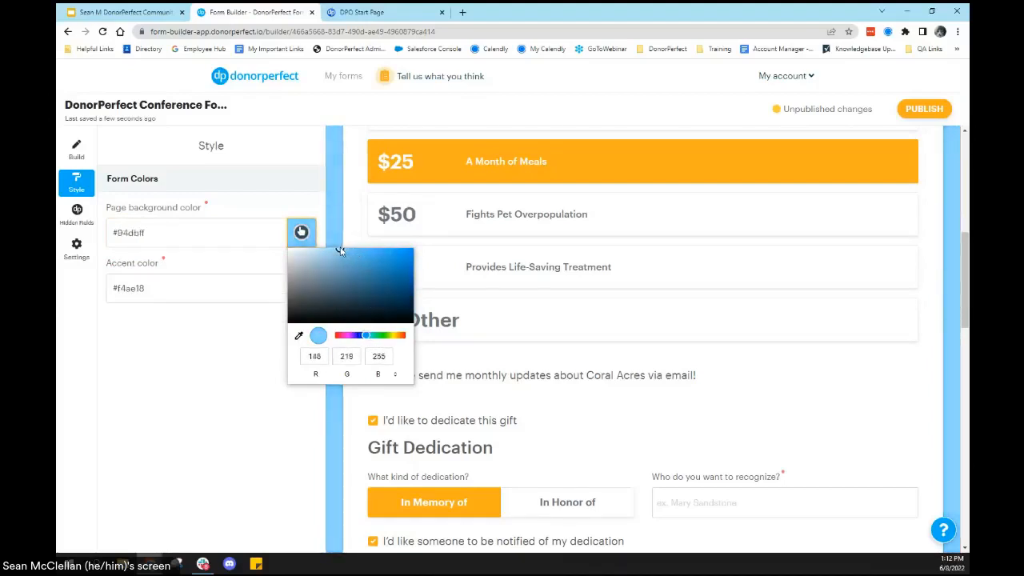
{"action": "left_click", "coordinate": [174, 283]}
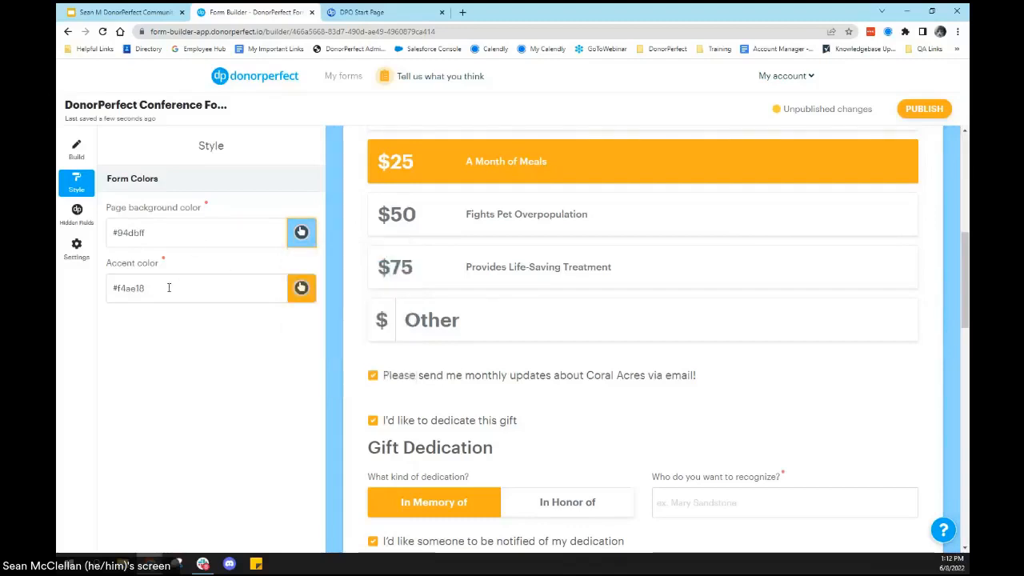
Step: Set the form's accent color to the hex code #33b3e3
{"action": "left_click", "coordinate": [168, 288]}
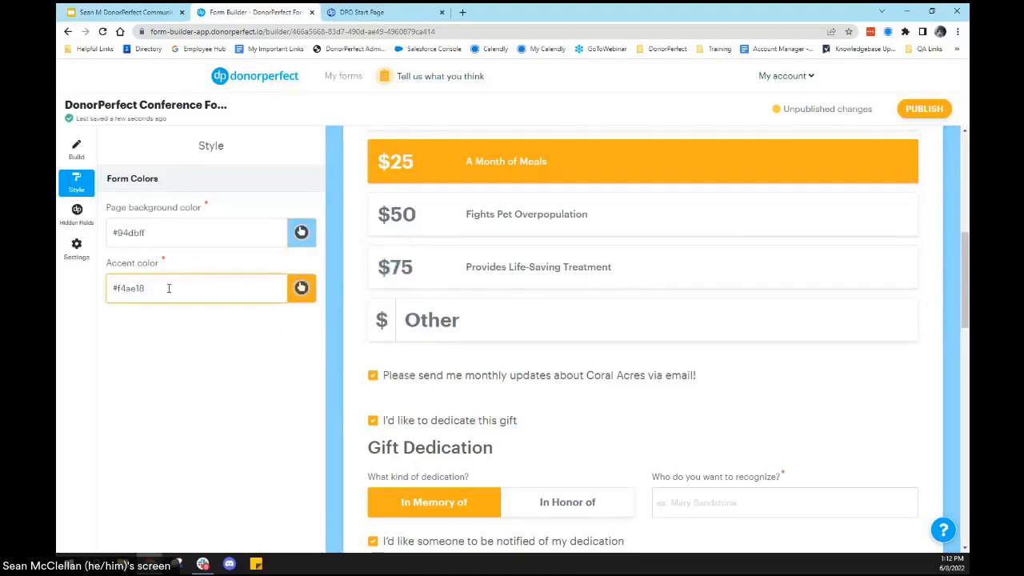
{"action": "key", "text": "BackSpace"}
{"action": "key", "text": "BackSpace"}
{"action": "key", "text": "BackSpace"}
{"action": "key", "text": "BackSpace"}
{"action": "key", "text": "BackSpace"}
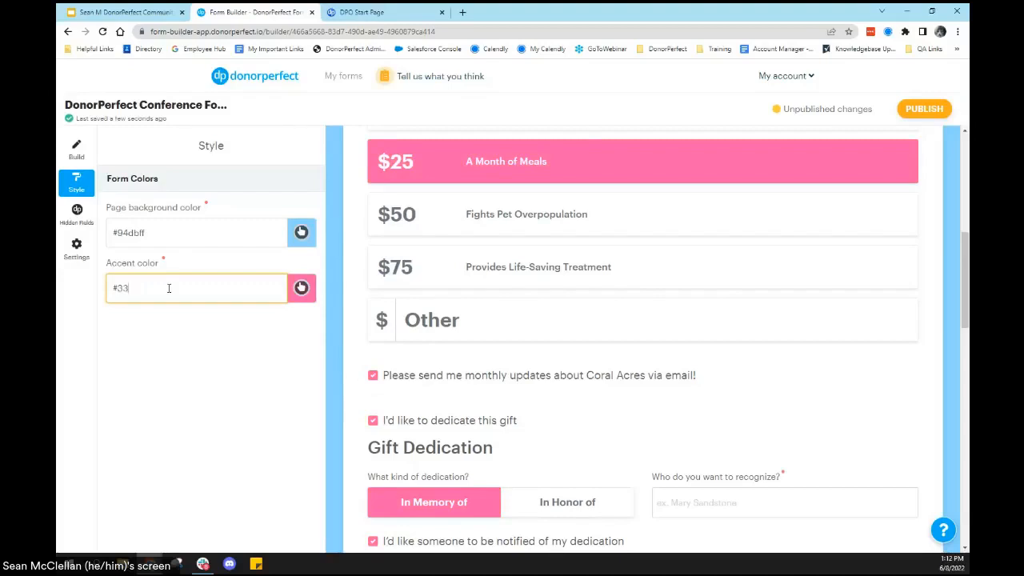
{"action": "type", "text": "33b3e"}
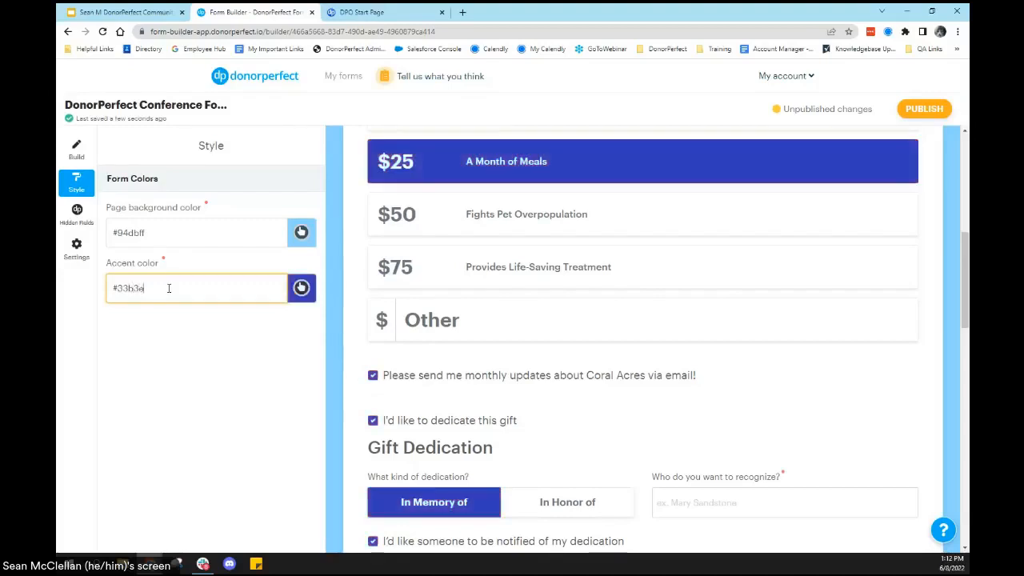
{"action": "type", "text": "3"}
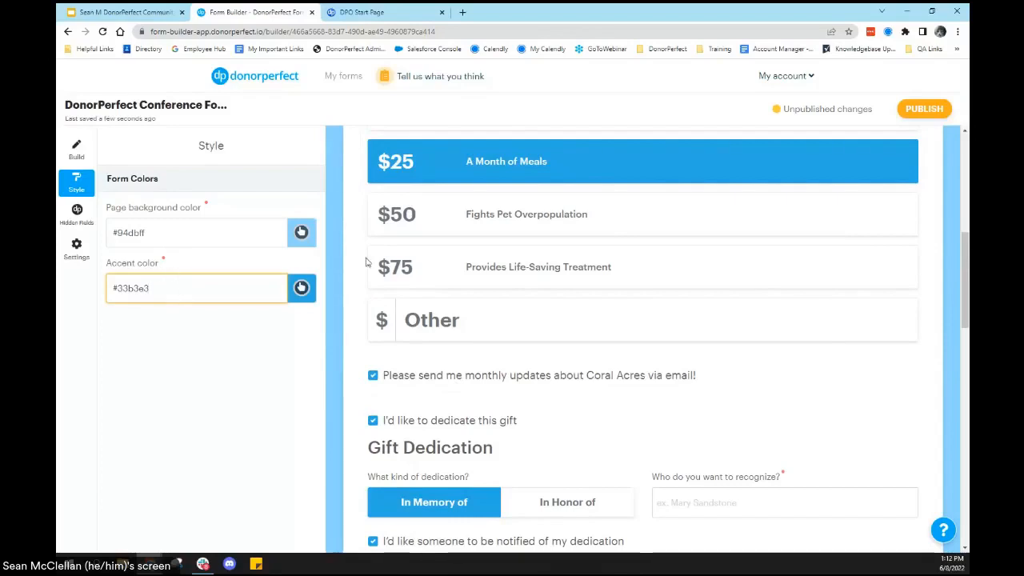
{"action": "scroll", "coordinate": [628, 288], "scroll_direction": "up", "scroll_amount": 2}
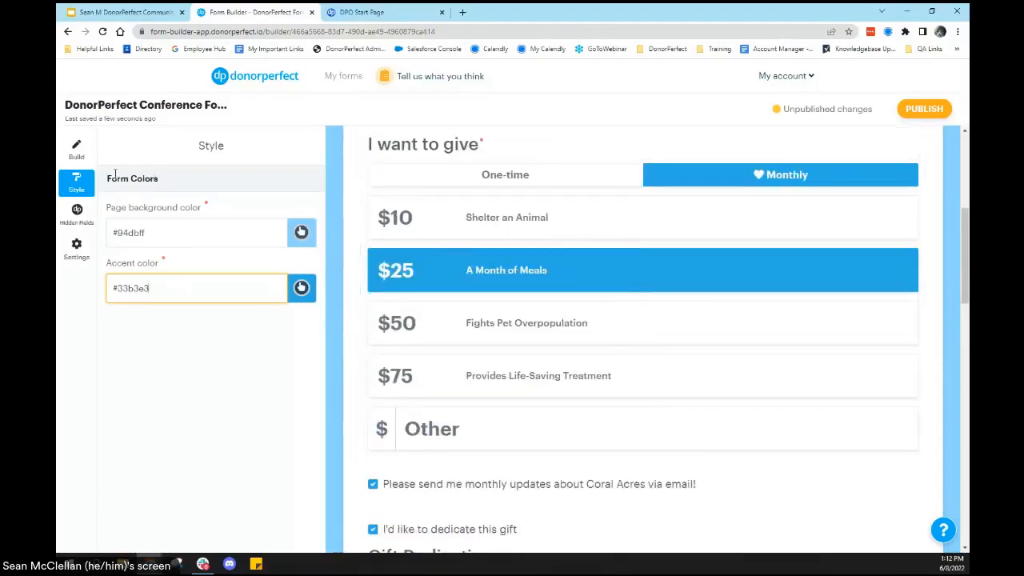
Step: In the form's hidden fields, assign campaign code Annual Appeal 2021 (AA21) and general ledger code Unrestricted (UN)
{"action": "left_click", "coordinate": [77, 213]}
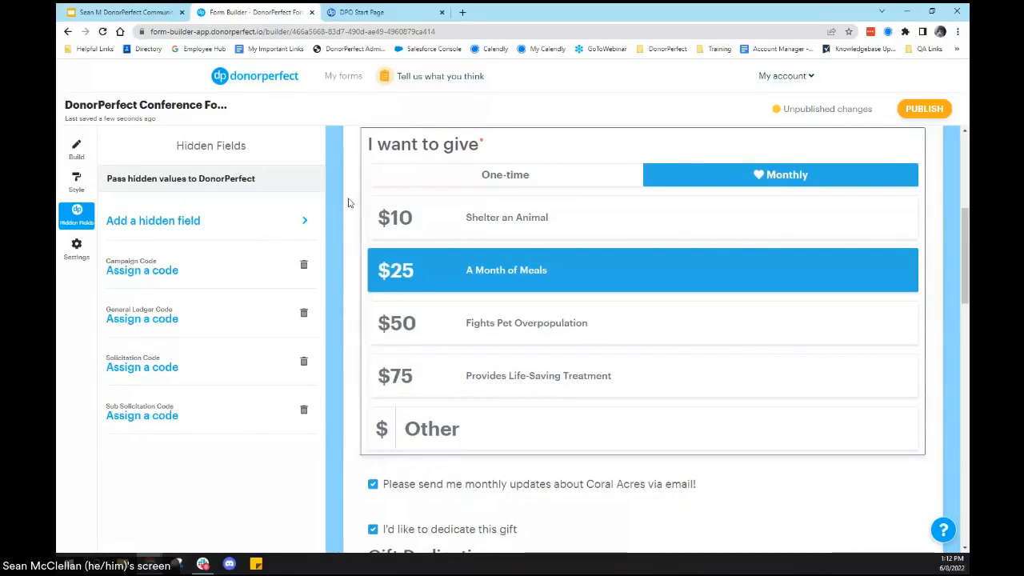
{"action": "left_click", "coordinate": [173, 273]}
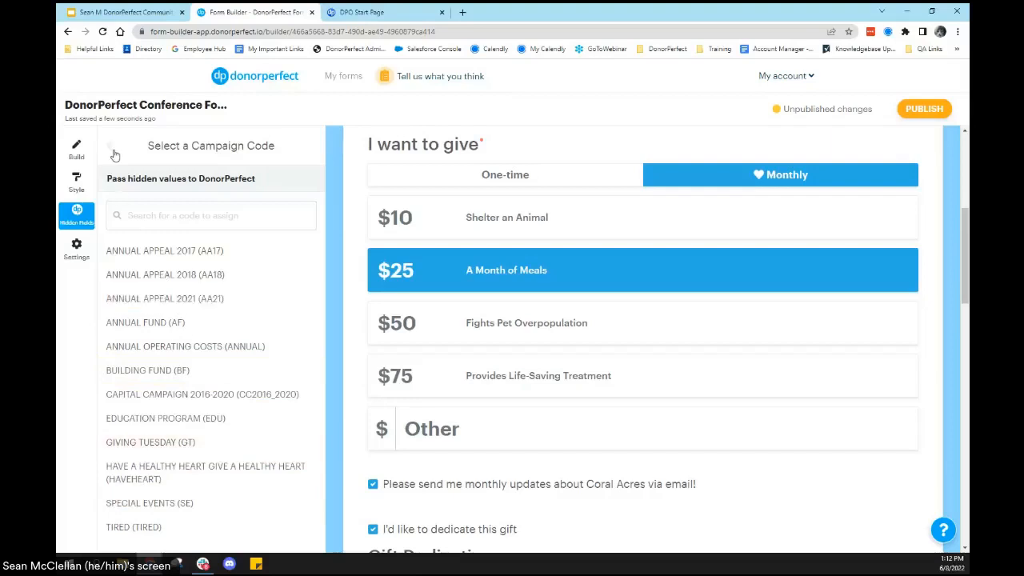
{"action": "left_click", "coordinate": [152, 297]}
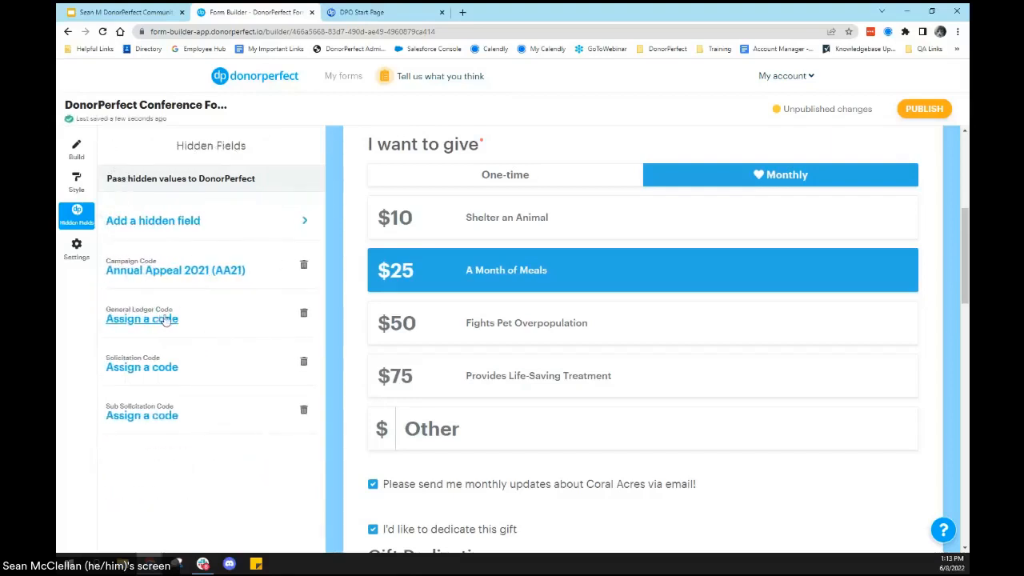
{"action": "left_click", "coordinate": [152, 318]}
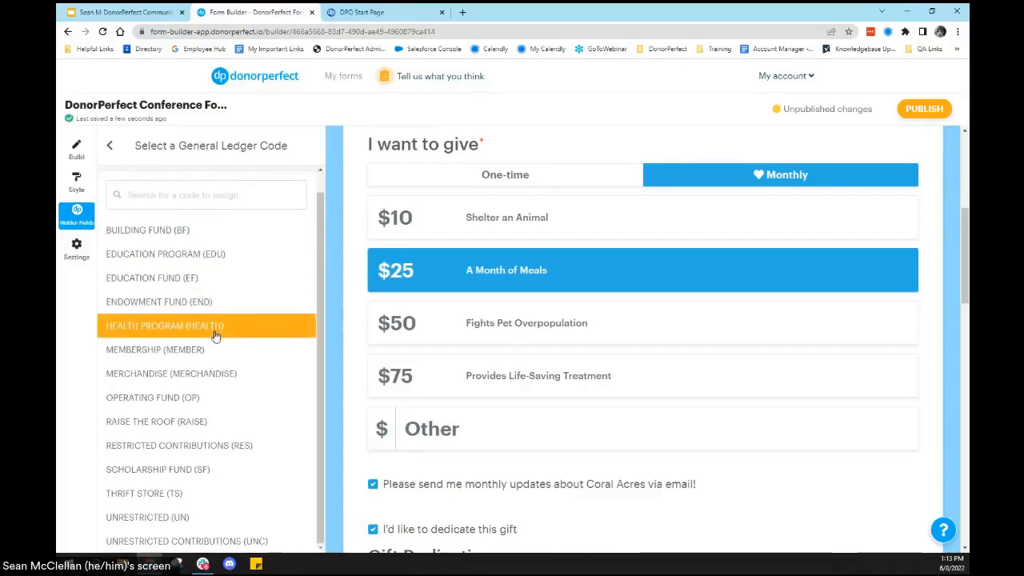
{"action": "left_click", "coordinate": [180, 518]}
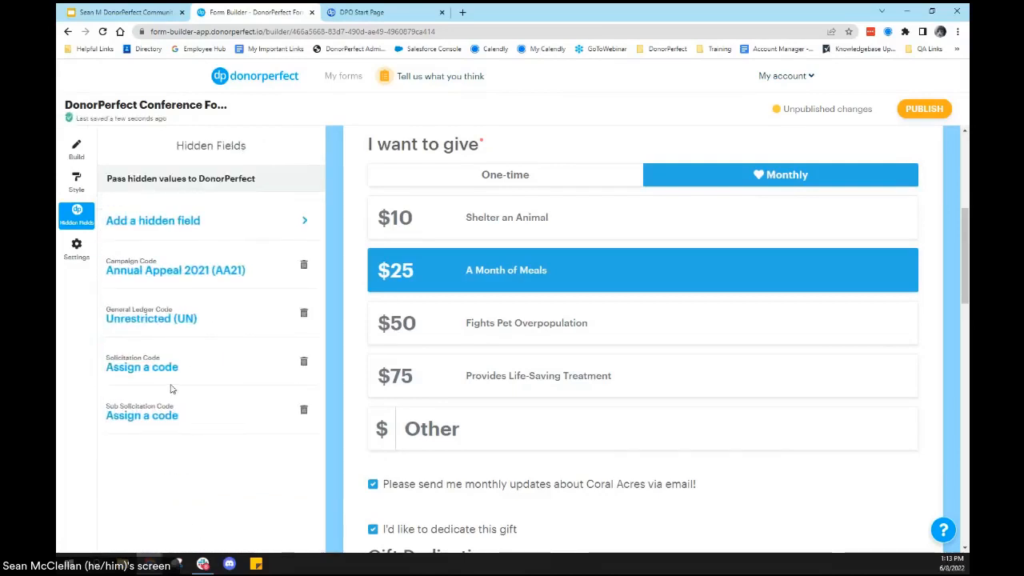
Step: Assign Unsolicited (UN) as both the solicitation code and the sub solicitation code in the hidden fields
{"action": "left_click", "coordinate": [156, 366]}
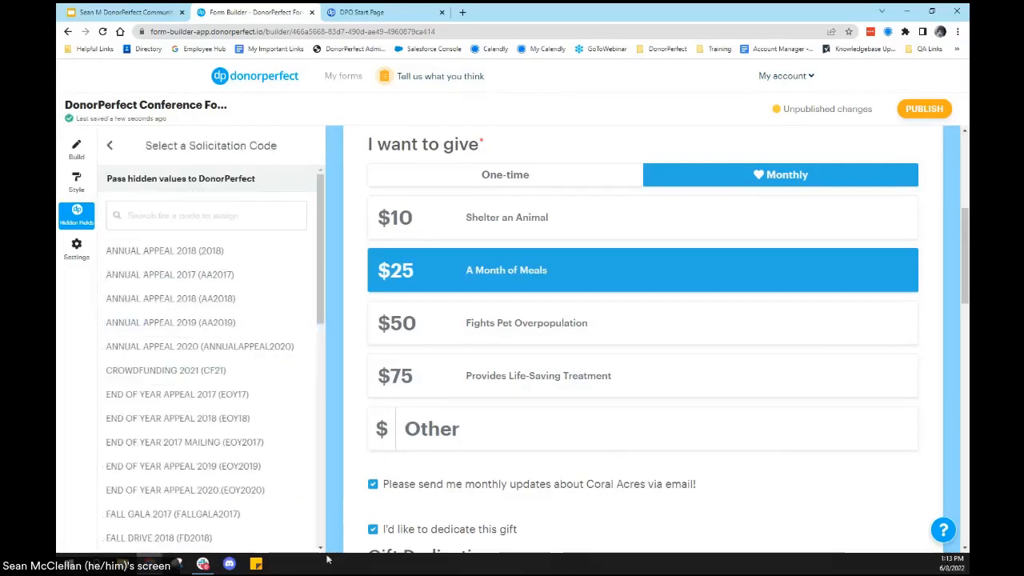
{"action": "scroll", "coordinate": [232, 336], "scroll_direction": "down", "scroll_amount": 3}
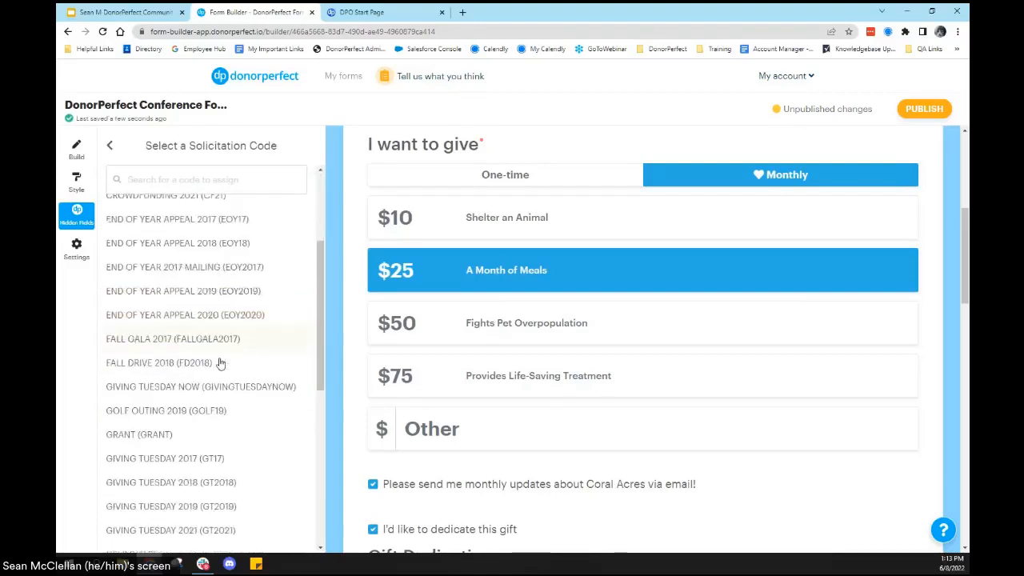
{"action": "scroll", "coordinate": [220, 366], "scroll_direction": "down", "scroll_amount": 5}
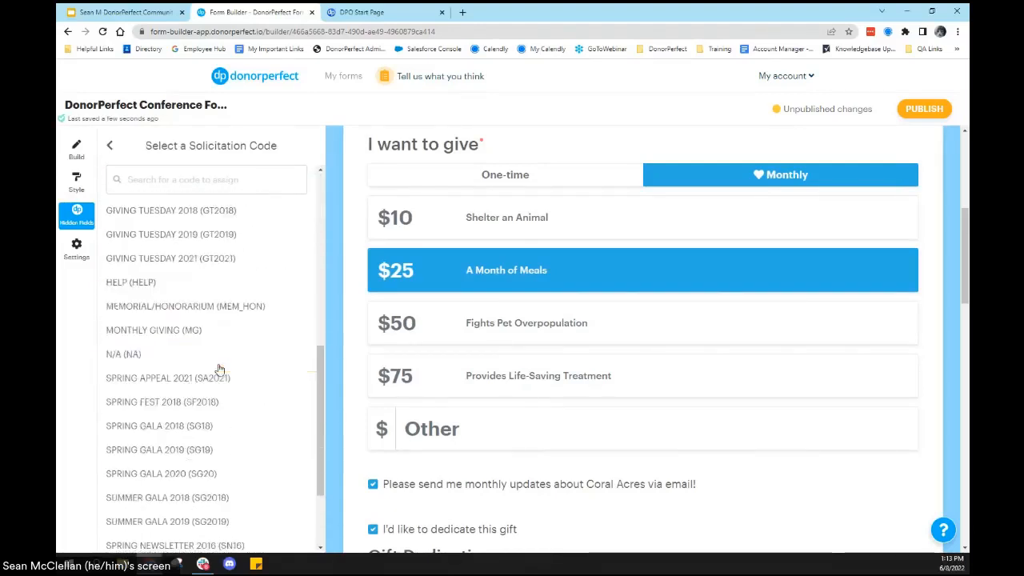
{"action": "scroll", "coordinate": [220, 368], "scroll_direction": "down", "scroll_amount": 3}
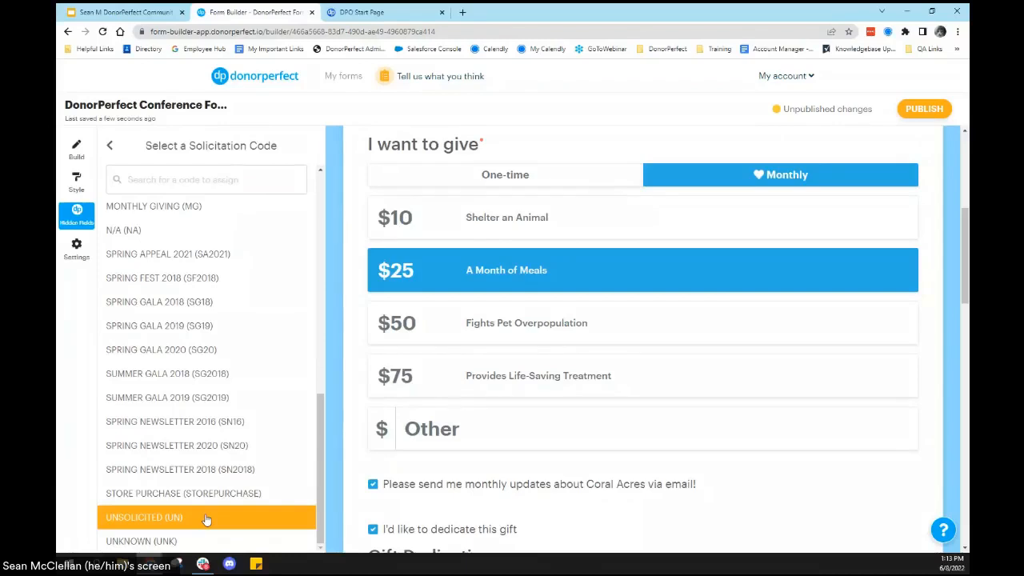
{"action": "left_click", "coordinate": [210, 519]}
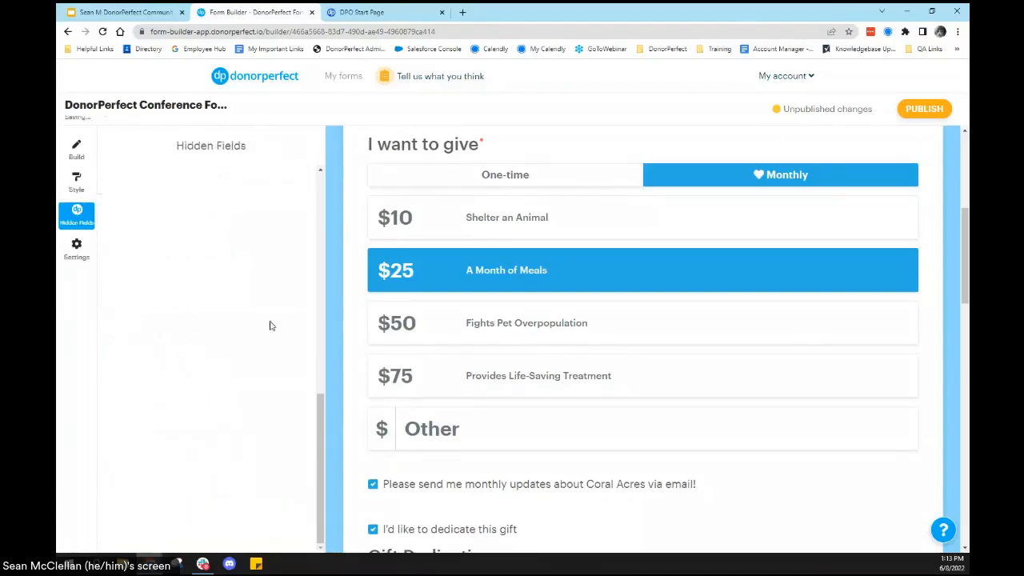
{"action": "left_click", "coordinate": [158, 415]}
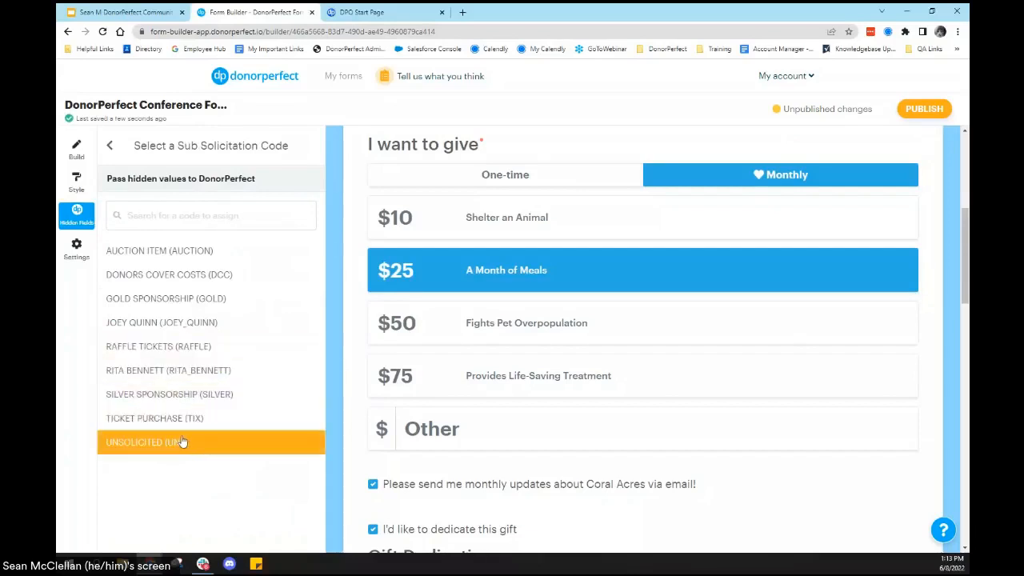
{"action": "left_click", "coordinate": [191, 444]}
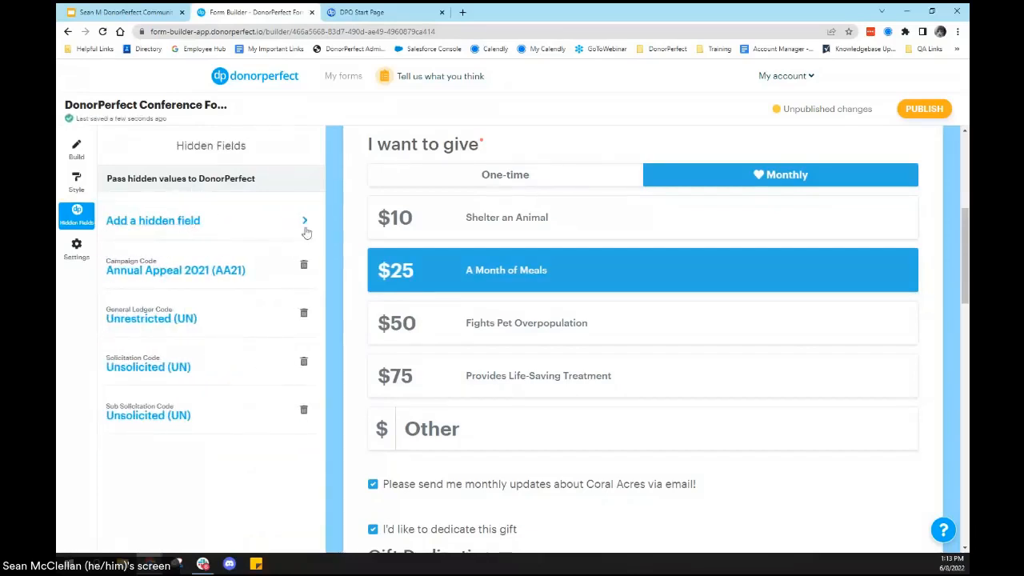
Step: Review which further DonorPerfect fields can be added as hidden fields and which are already on the form
{"action": "left_click", "coordinate": [304, 222]}
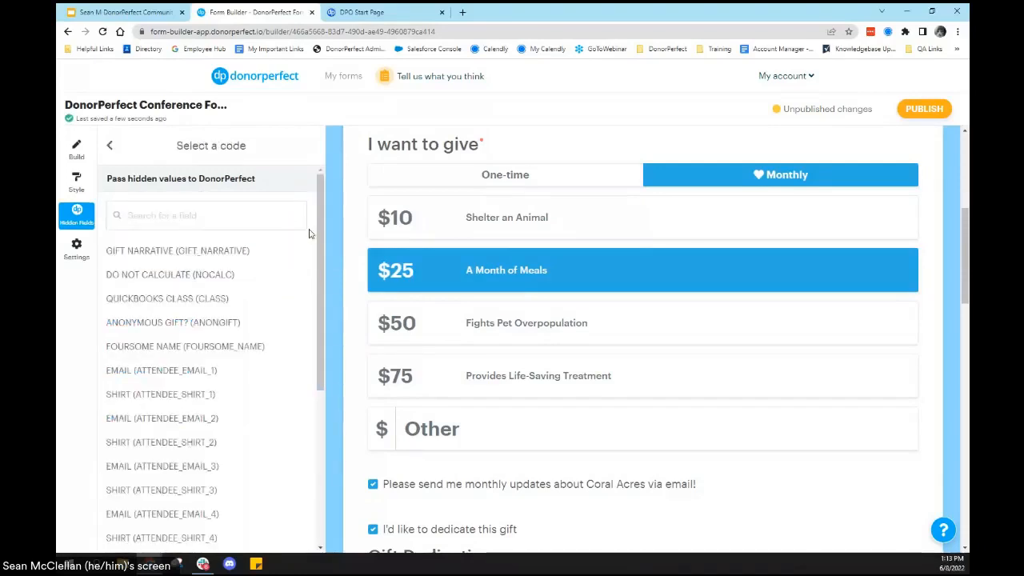
{"action": "scroll", "coordinate": [324, 240], "scroll_direction": "down", "scroll_amount": 1}
{"action": "scroll", "coordinate": [326, 241], "scroll_direction": "down", "scroll_amount": 3}
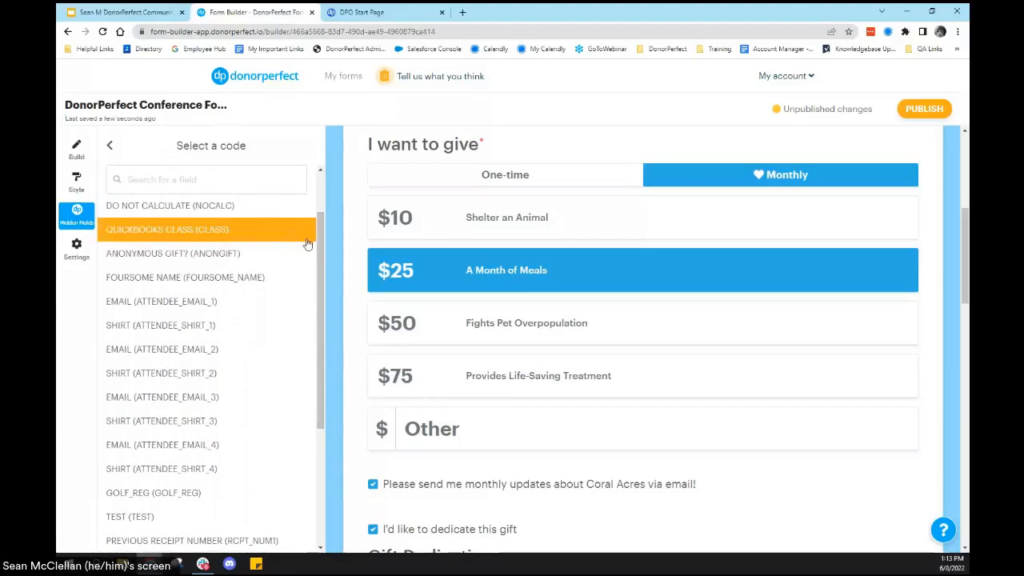
{"action": "left_click_drag", "start_coordinate": [322, 244], "coordinate": [353, 378]}
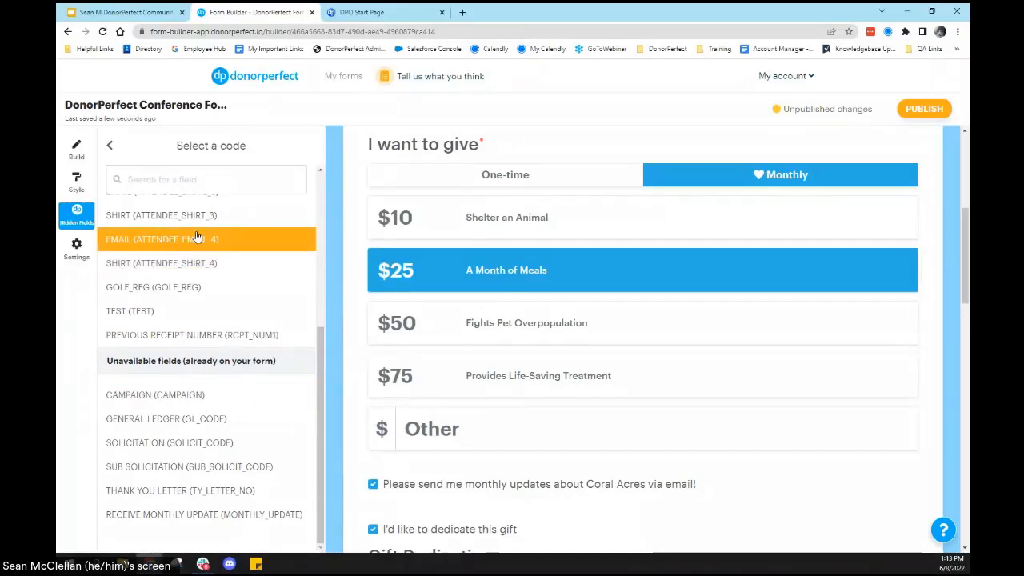
{"action": "left_click", "coordinate": [111, 145]}
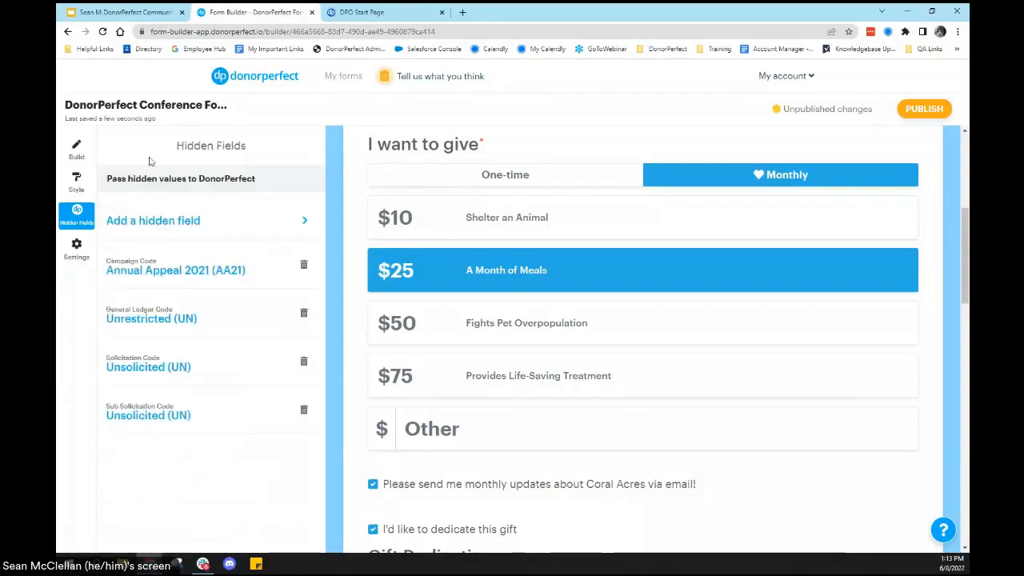
Step: On the donor confirmation page, replace the heart image with the "Provide medical care to an animal in need" picture from Downloads
{"action": "left_click", "coordinate": [83, 247]}
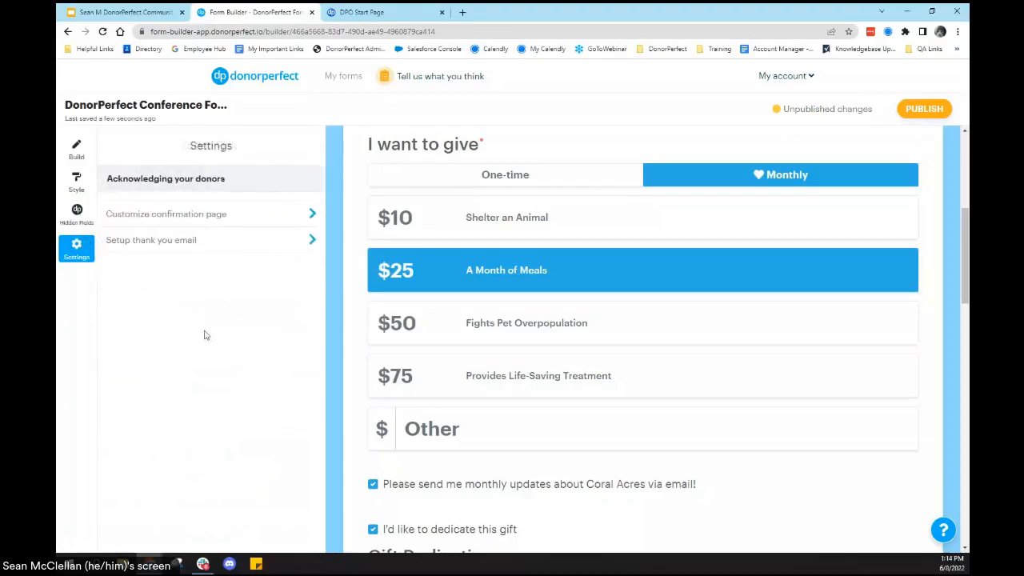
{"action": "left_click", "coordinate": [312, 214]}
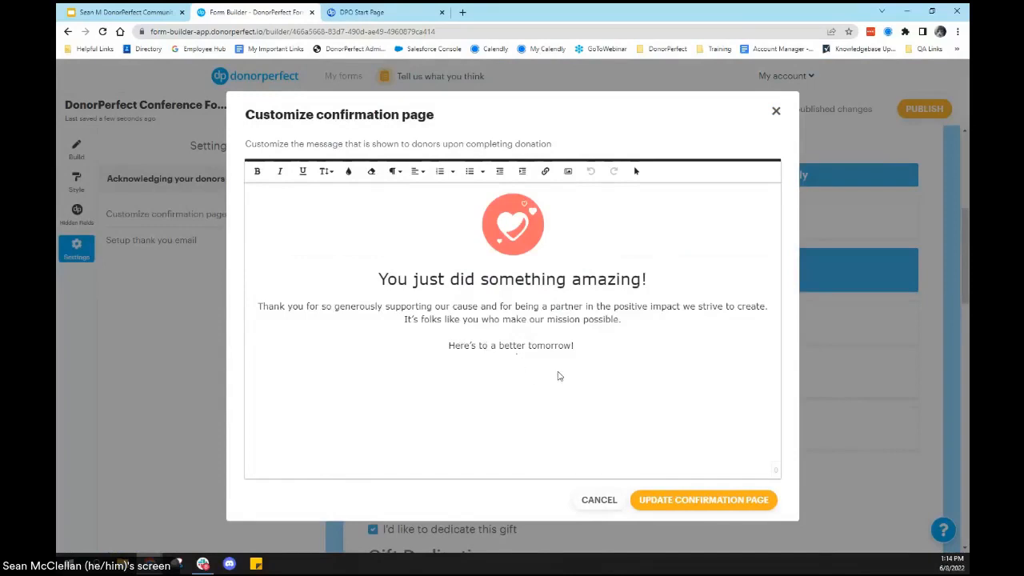
{"action": "left_click", "coordinate": [518, 231]}
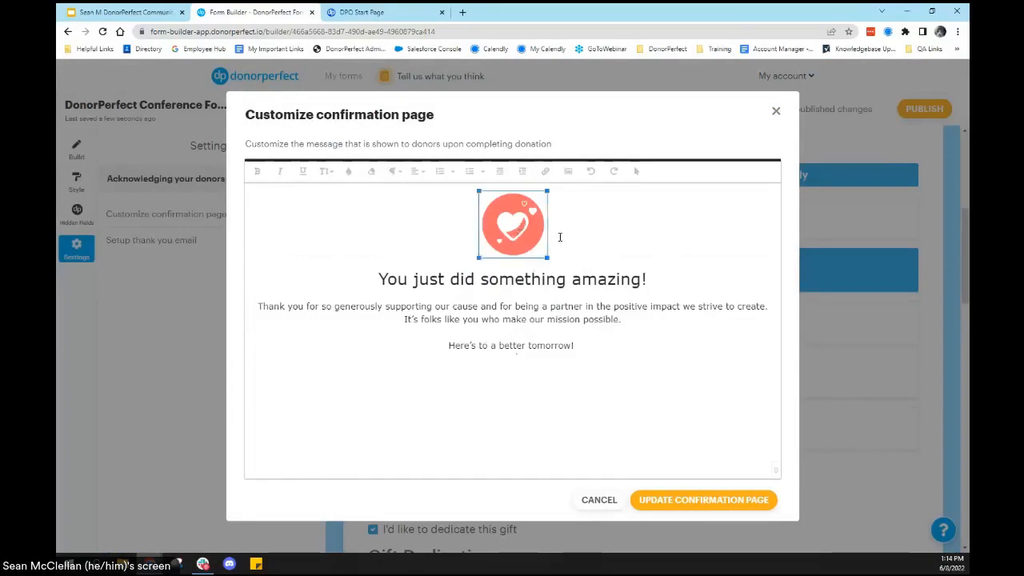
{"action": "key", "text": "Delete"}
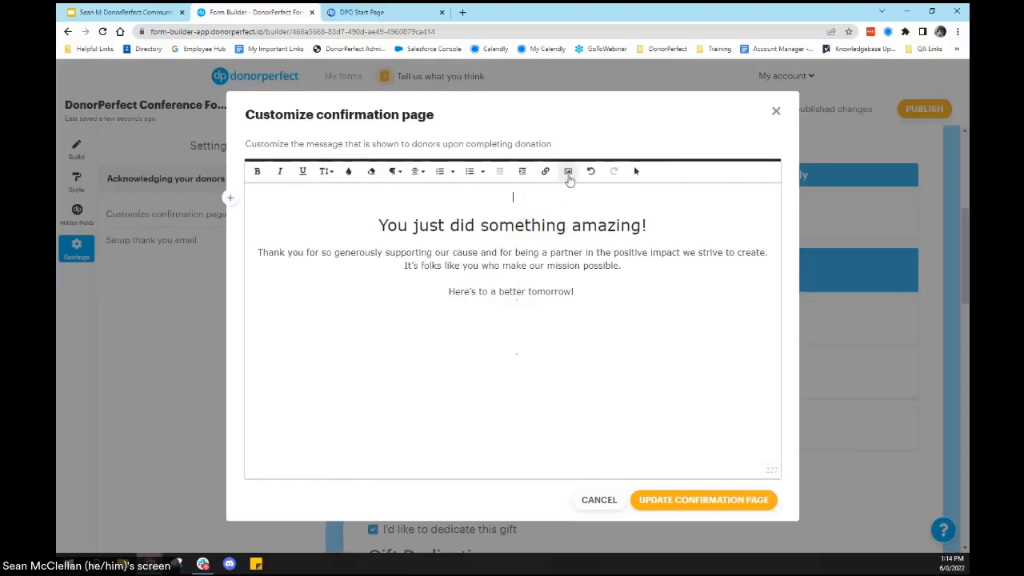
{"action": "left_click", "coordinate": [568, 174]}
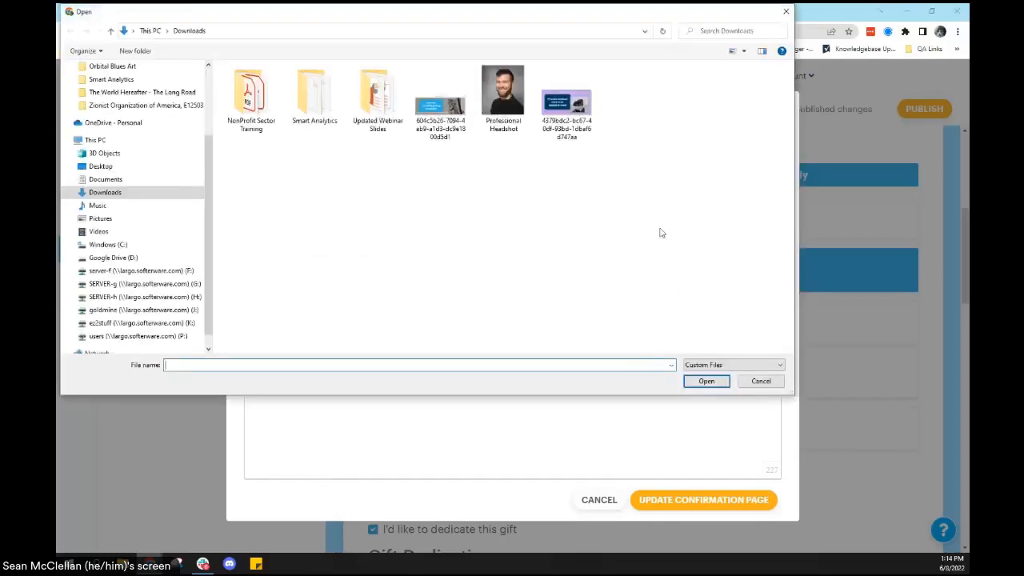
{"action": "left_click", "coordinate": [593, 111]}
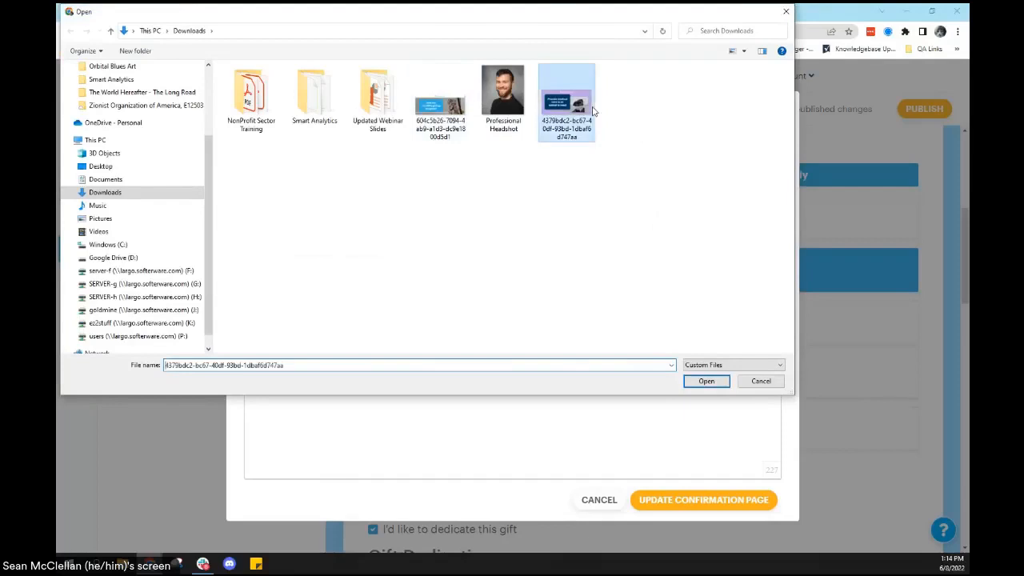
{"action": "left_click", "coordinate": [705, 380]}
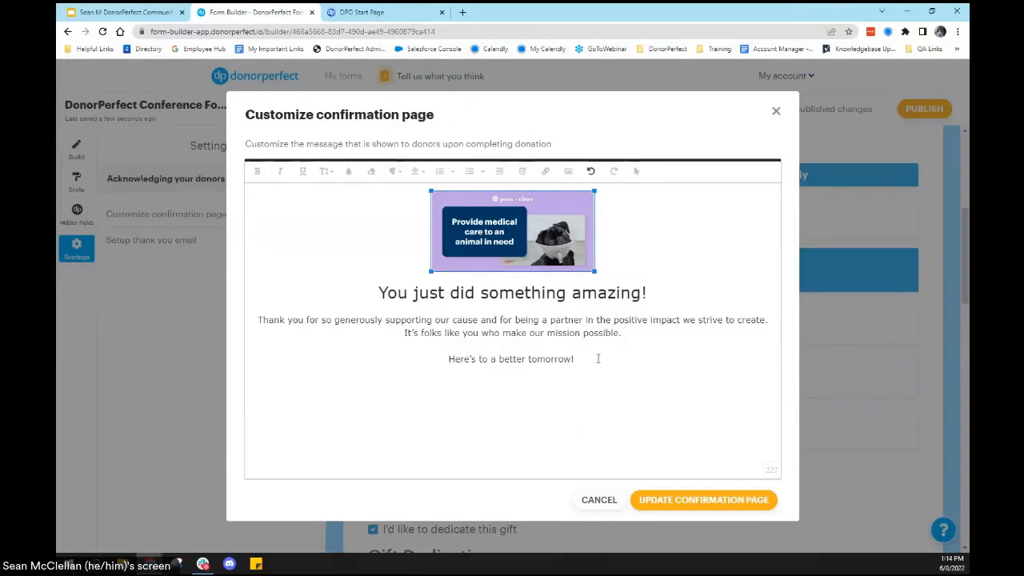
Step: Replace the first sentence of the confirmation message with "Thank you so much for your generous support."
{"action": "left_click", "coordinate": [640, 332]}
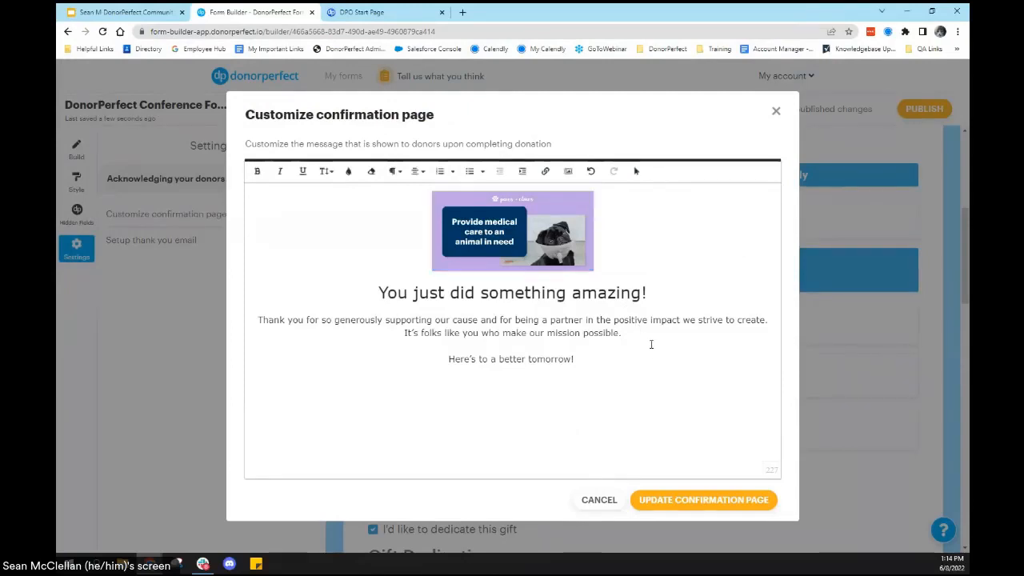
{"action": "triple_click", "coordinate": [762, 311]}
{"action": "type", "text": "Thank you so "}
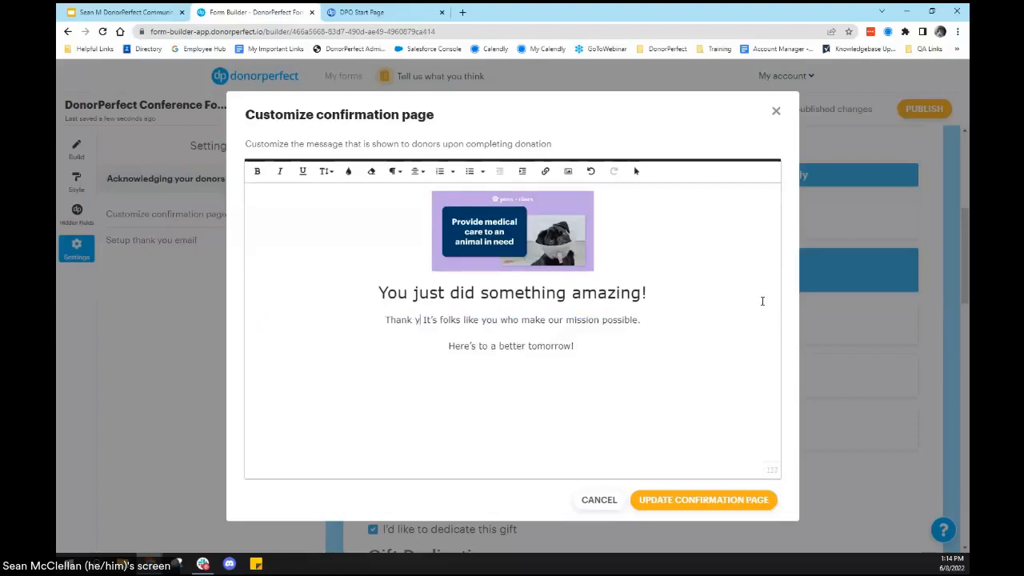
{"action": "type", "text": "much for your gen"}
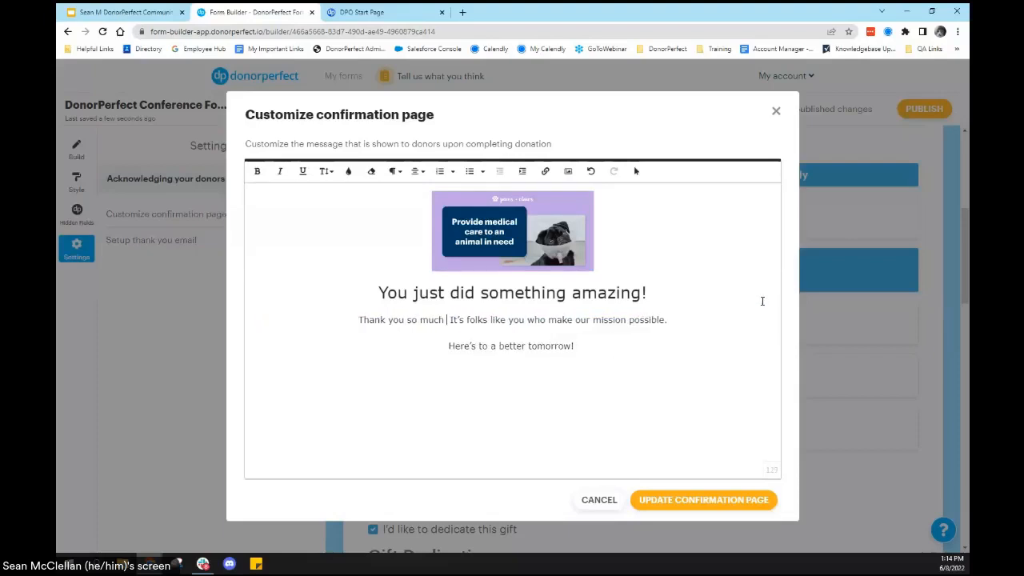
{"action": "type", "text": "erous support."}
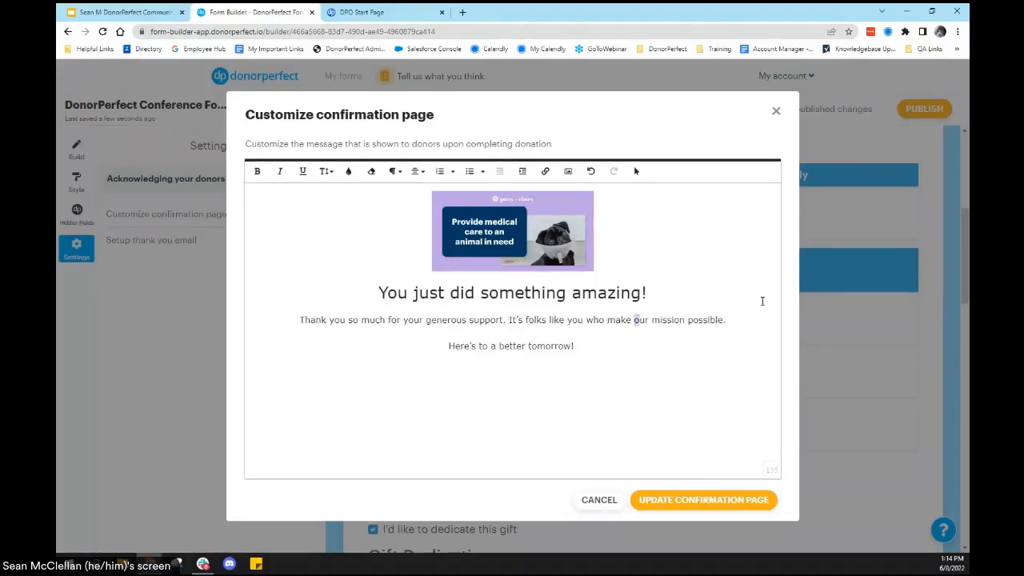
Step: End the confirmation message's second sentence with "sure that our furry friends find their forever homes!" and update the confirmation page
{"action": "key", "text": "shift+Right"}
{"action": "key", "text": "shift+Right"}
{"action": "key", "text": "shift+Right"}
{"action": "key", "text": "shift+Right"}
{"action": "key", "text": "shift+Right"}
{"action": "key", "text": "shift+Right"}
{"action": "key", "text": "shift+Right"}
{"action": "key", "text": "shift+Right"}
{"action": "key", "text": "shift+Right"}
{"action": "key", "text": "shift+Right"}
{"action": "key", "text": "shift+Right"}
{"action": "key", "text": "shift+Right"}
{"action": "key", "text": "shift+Right"}
{"action": "key", "text": "shift+Right"}
{"action": "key", "text": "shift+Right"}
{"action": "key", "text": "shift+Right"}
{"action": "key", "text": "shift+Right"}
{"action": "key", "text": "shift+Right"}
{"action": "type", "text": "sure th"}
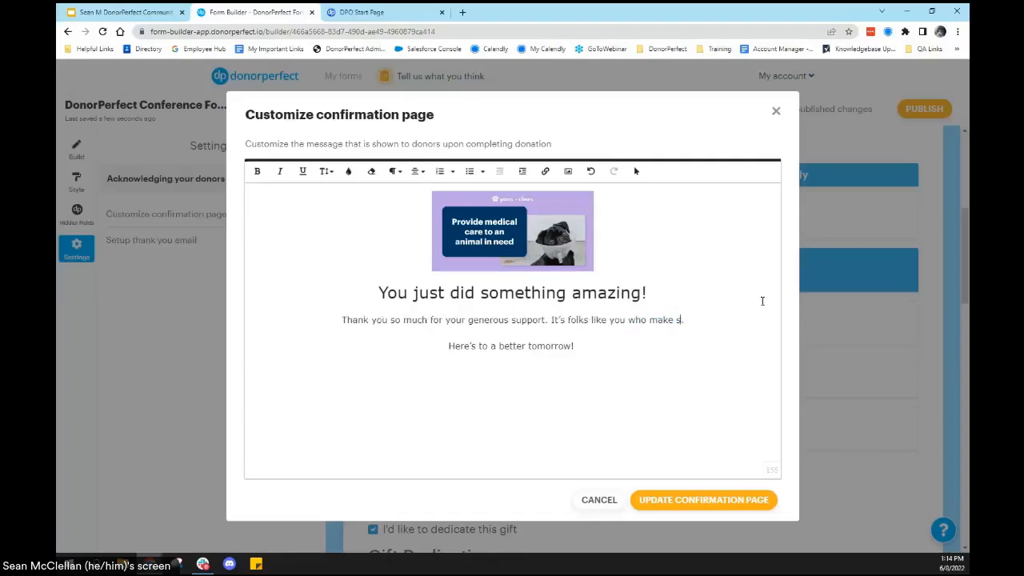
{"action": "type", "text": "at our f"}
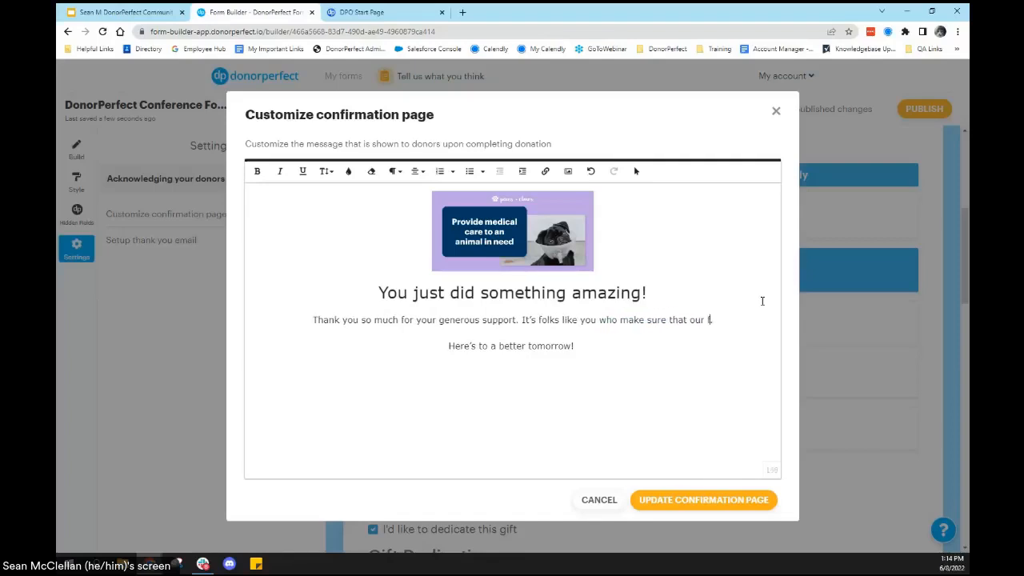
{"action": "type", "text": "urry friends fin"}
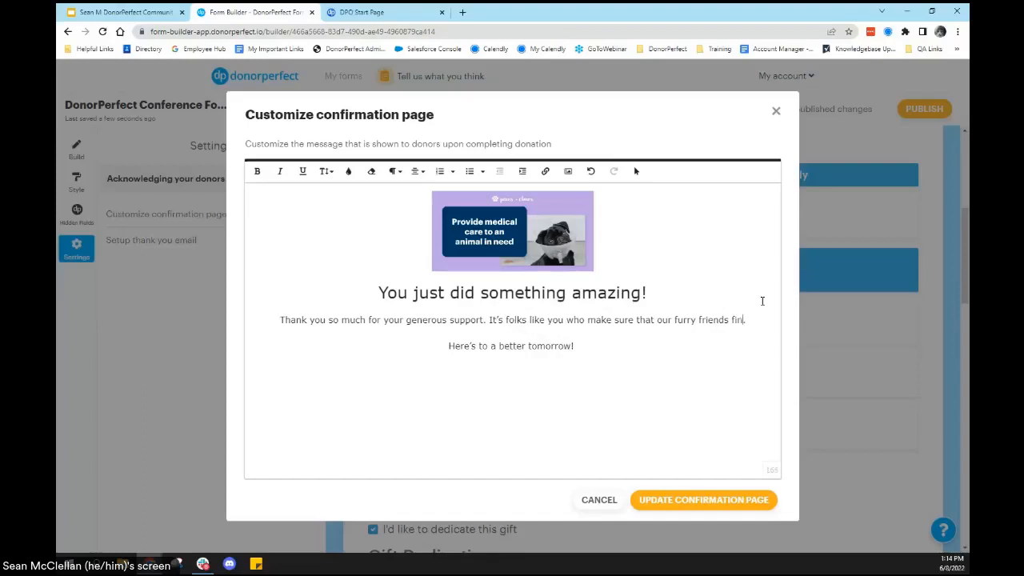
{"action": "type", "text": "d their forever homes"}
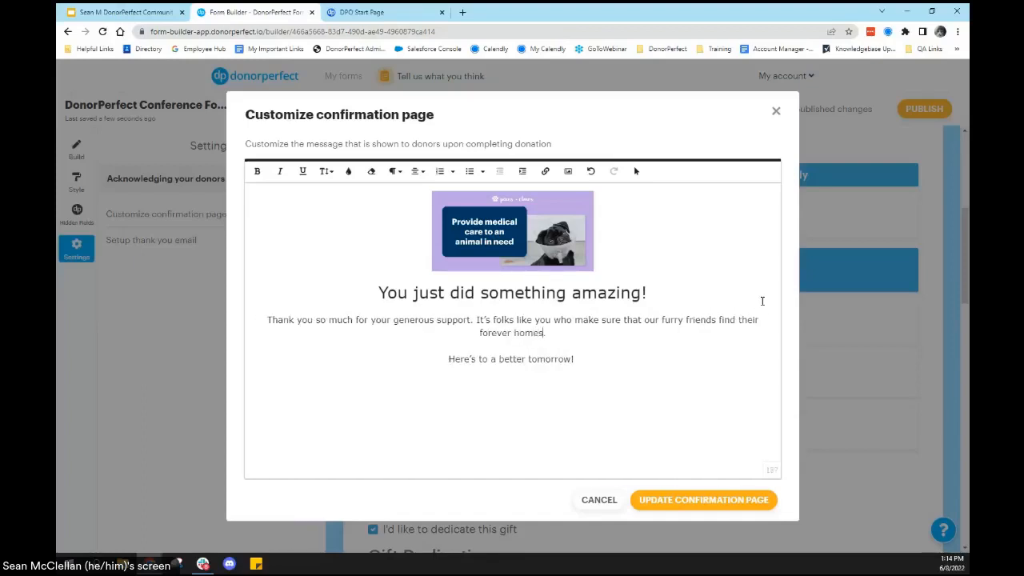
{"action": "type", "text": "!!"}
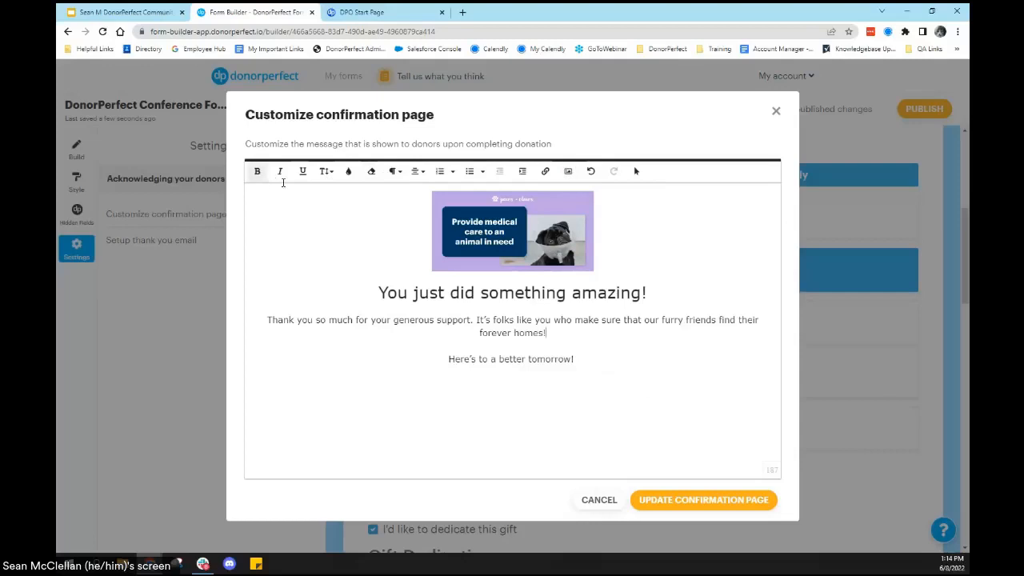
{"action": "left_click", "coordinate": [715, 506]}
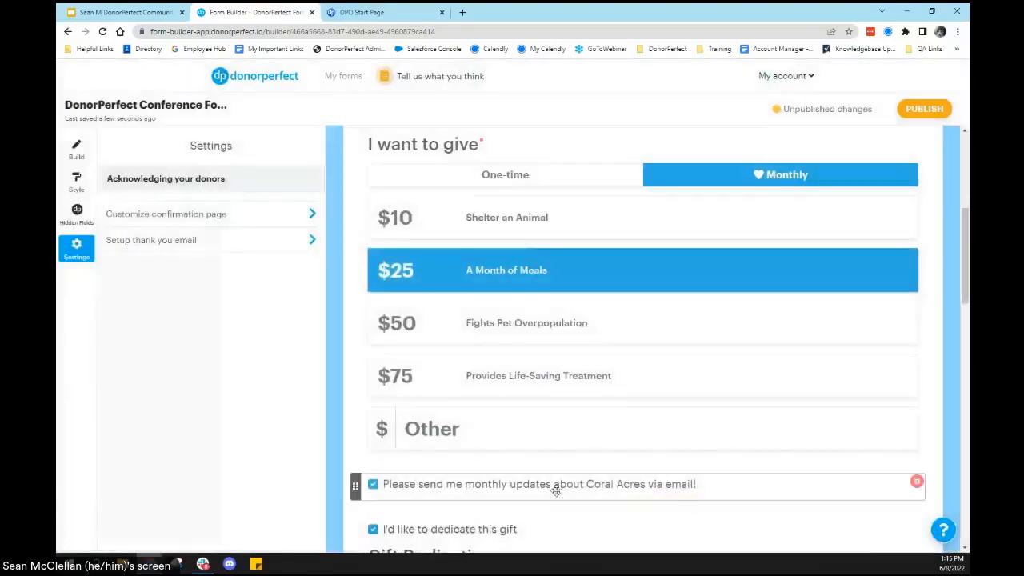
Step: Set the thank you email to use the DonorPerfect template with the Standard Acknowledgement (SA) letter code
{"action": "left_click", "coordinate": [312, 241]}
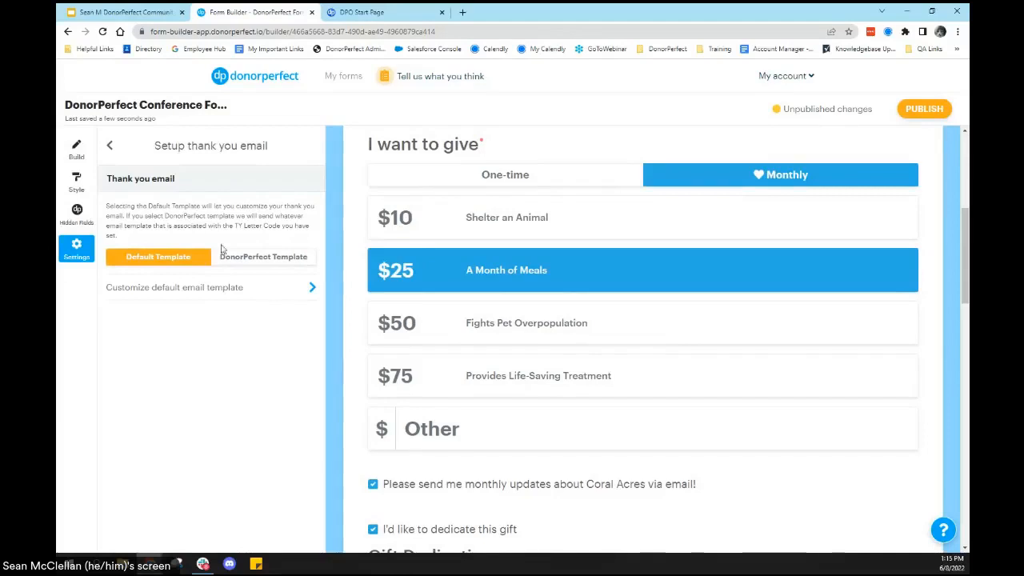
{"action": "left_click", "coordinate": [271, 264]}
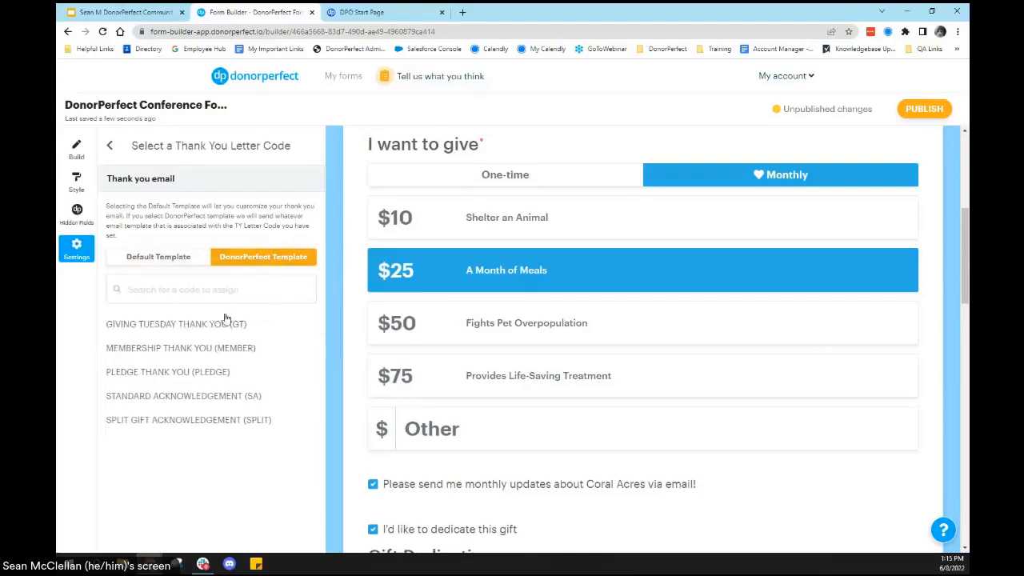
{"action": "left_click", "coordinate": [215, 400]}
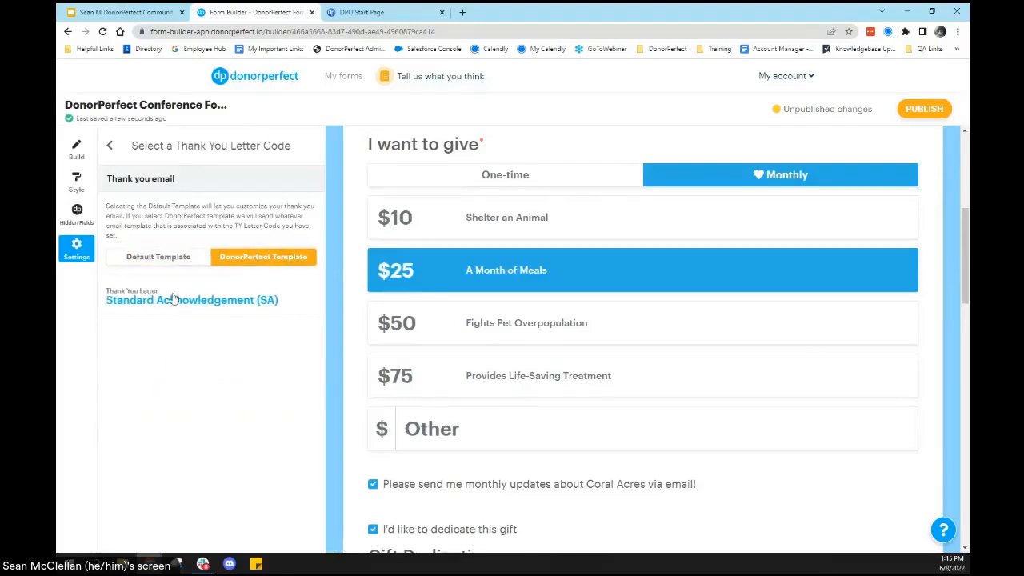
{"action": "left_click", "coordinate": [173, 298]}
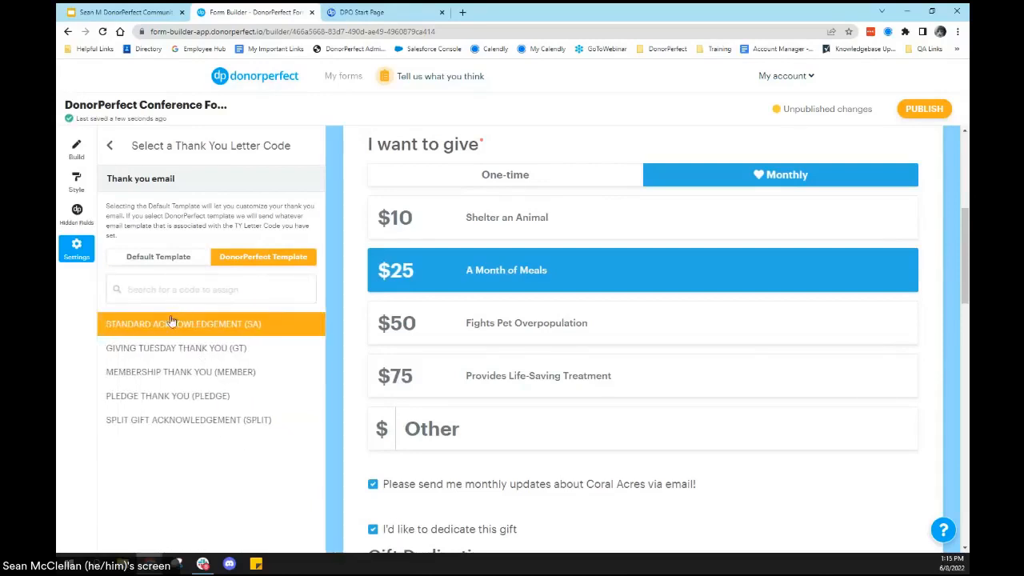
{"action": "left_click", "coordinate": [171, 321]}
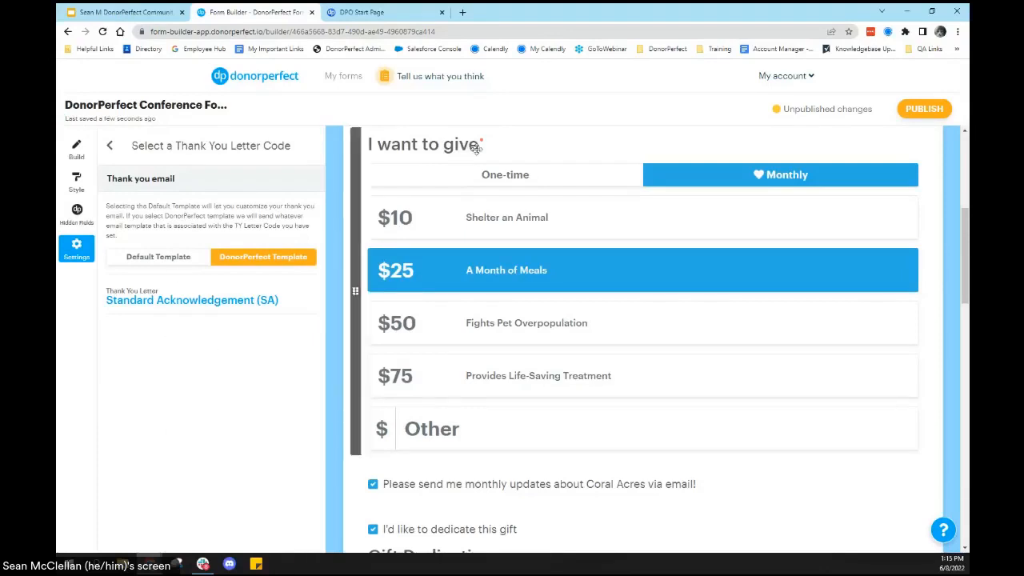
{"action": "scroll", "coordinate": [592, 352], "scroll_direction": "down", "scroll_amount": 1}
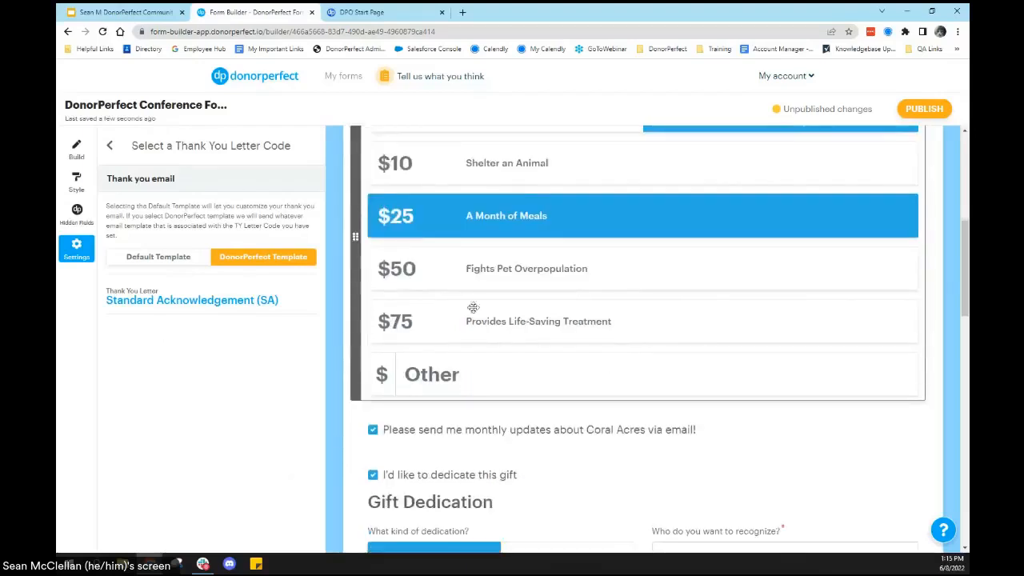
{"action": "left_click", "coordinate": [108, 150]}
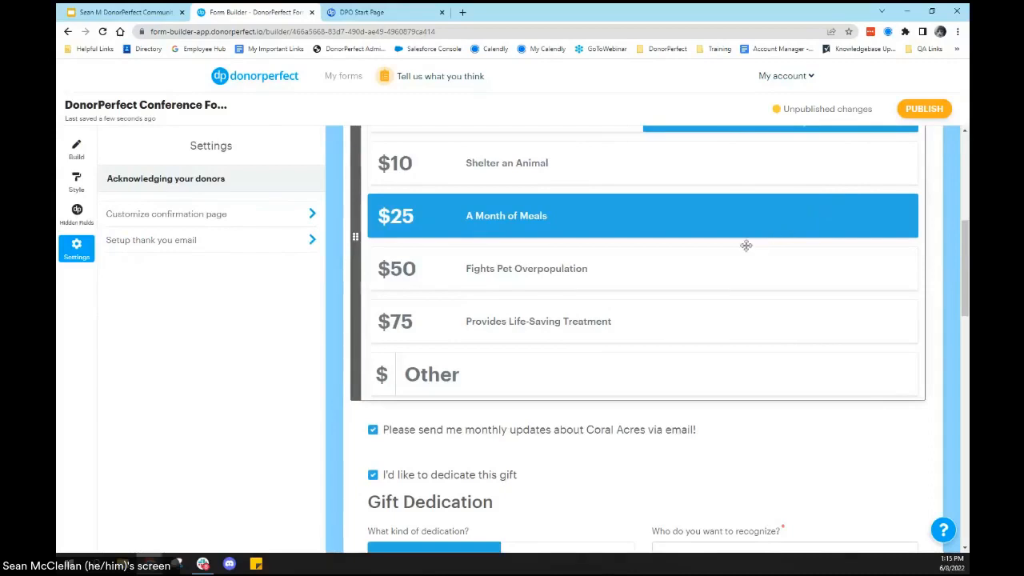
{"action": "scroll", "coordinate": [742, 240], "scroll_direction": "up", "scroll_amount": 1}
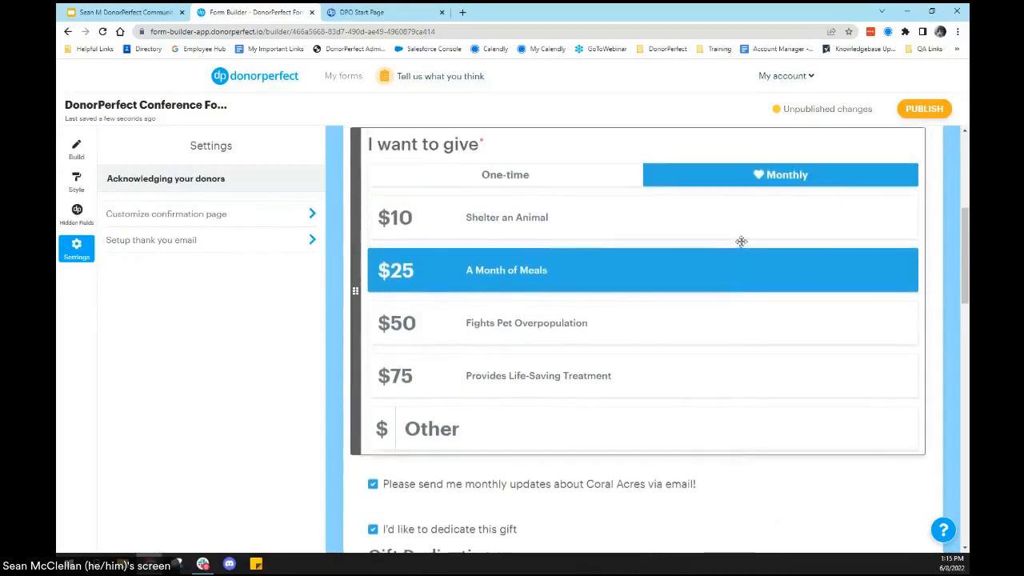
{"action": "left_click", "coordinate": [938, 114]}
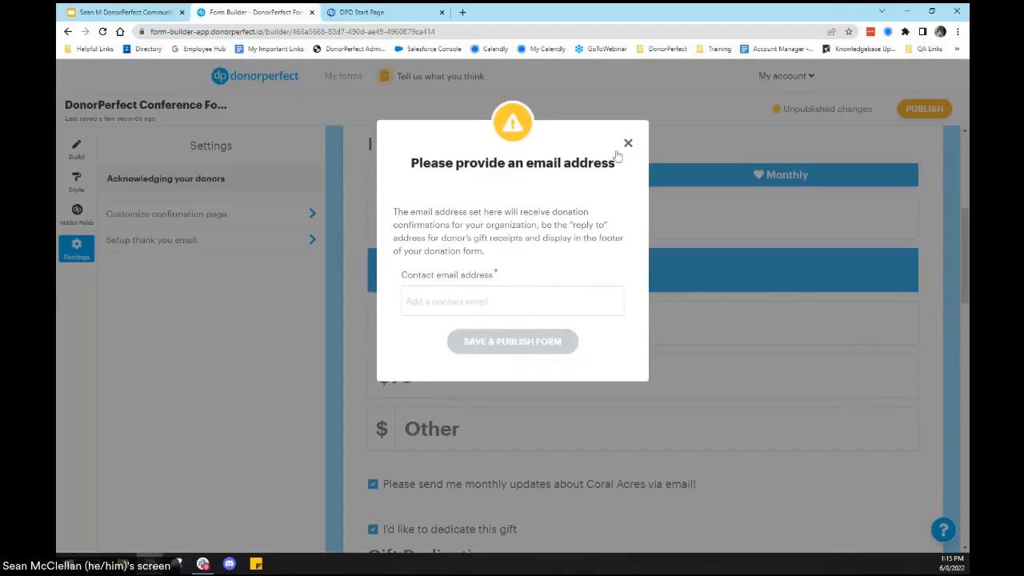
{"action": "left_click", "coordinate": [629, 145]}
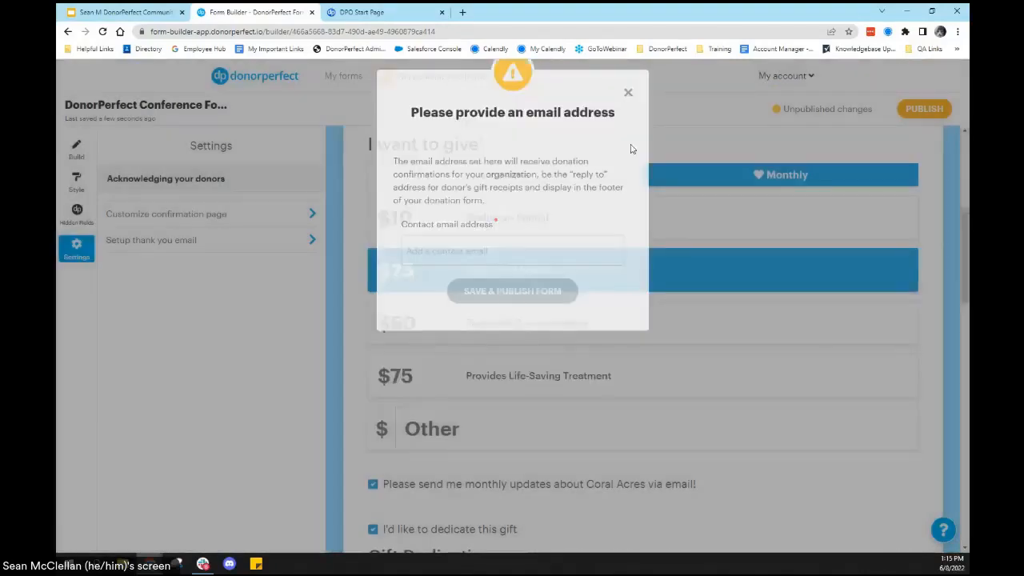
Step: In the donation form's footer settings, enter the contact's full name and phone number
{"action": "scroll", "coordinate": [814, 333], "scroll_direction": "down", "scroll_amount": 15}
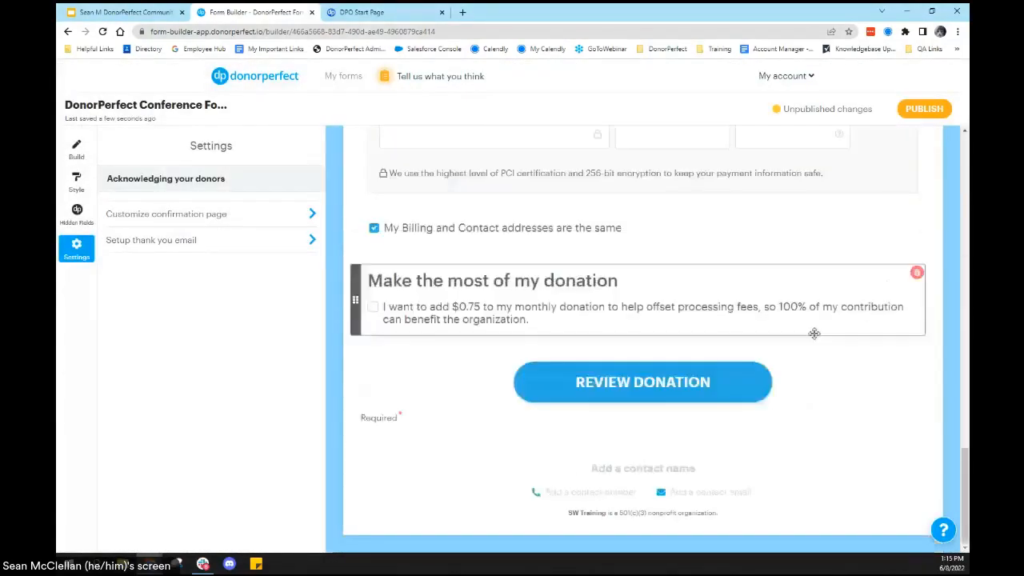
{"action": "left_click", "coordinate": [691, 476]}
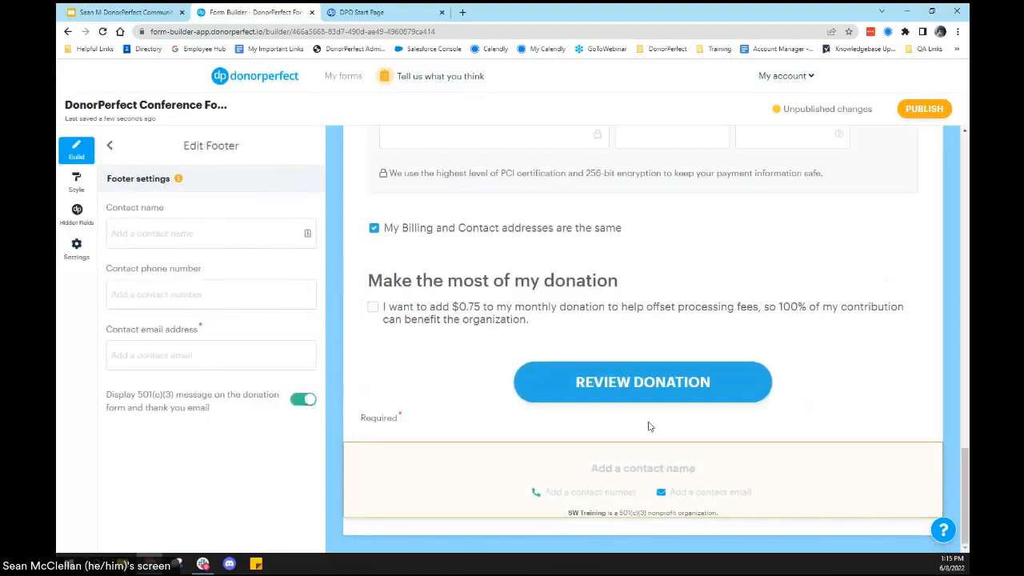
{"action": "left_click", "coordinate": [169, 222]}
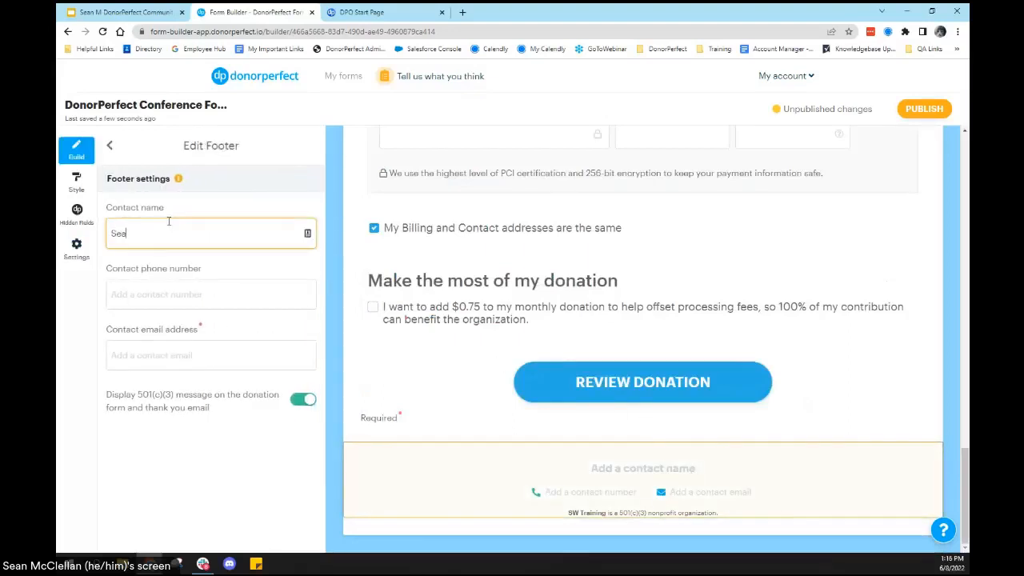
{"action": "key", "text": "Tab"}
{"action": "type", "text": "(555) 8"}
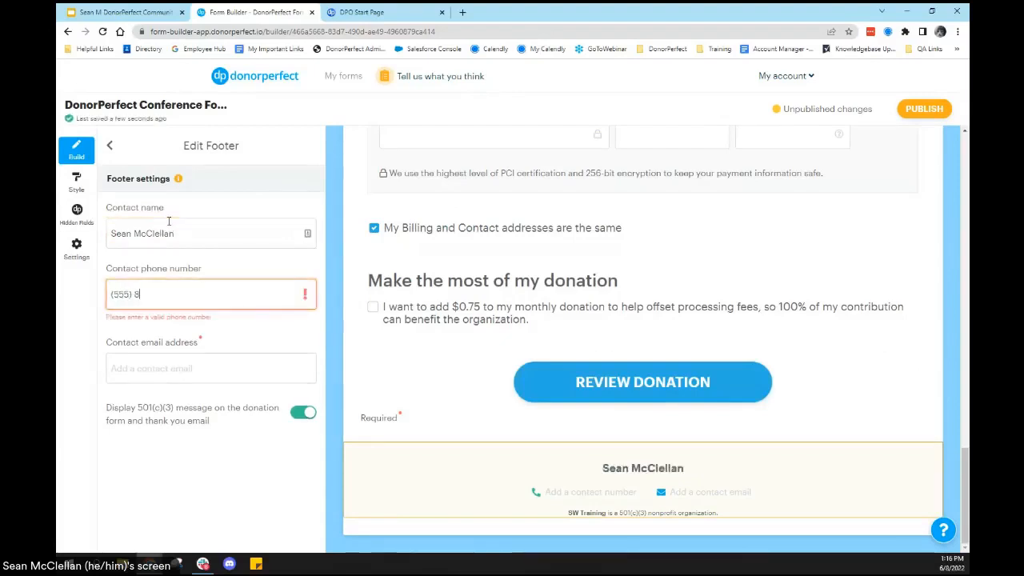
{"action": "type", "text": "67-5309"}
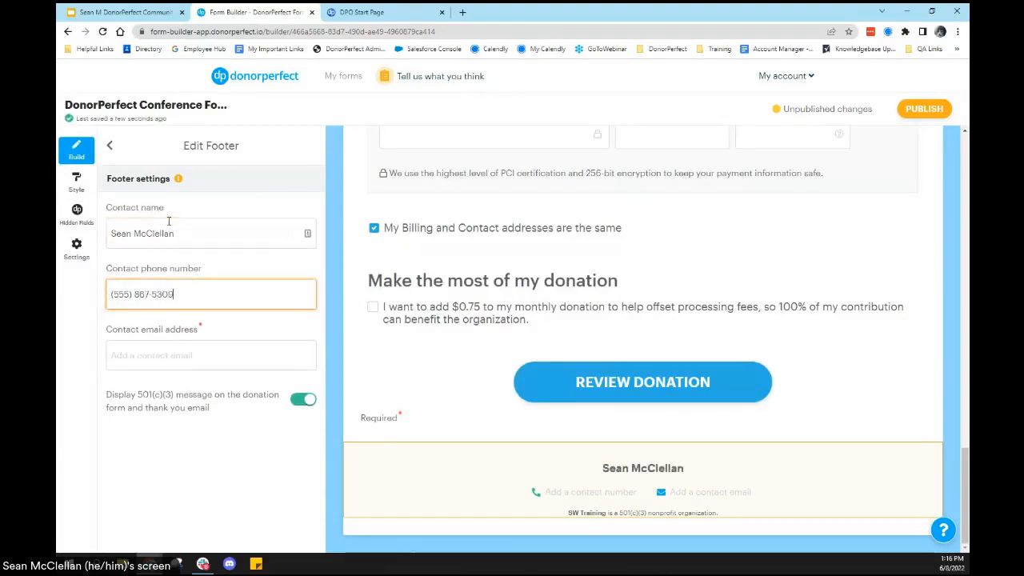
Step: Enter the contact's email address in the footer settings, using a .org domain
{"action": "key", "text": "Tab"}
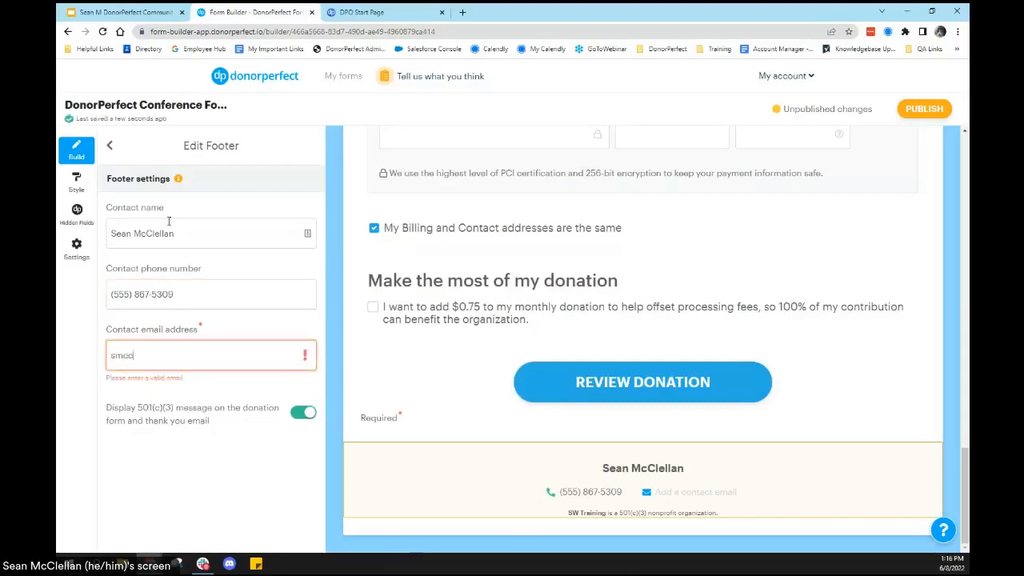
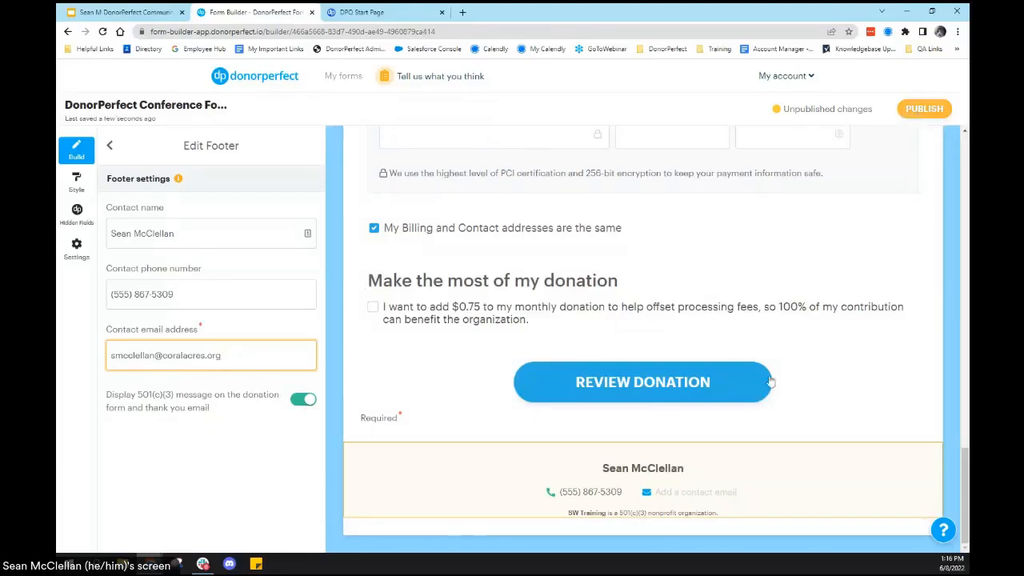
Step: Publish the form and open the live version at the giving amounts section
{"action": "left_click", "coordinate": [869, 343]}
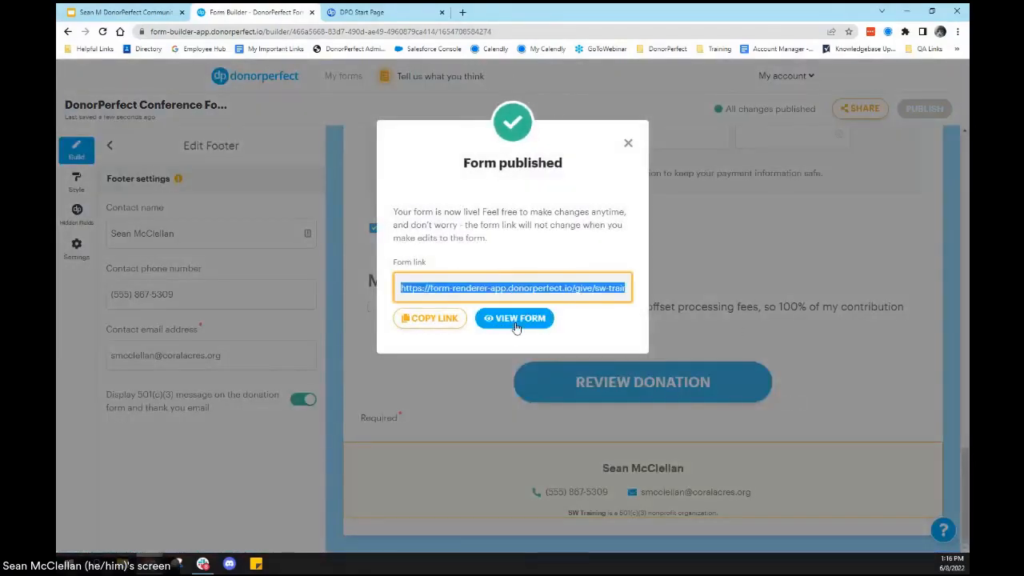
{"action": "left_click", "coordinate": [517, 319]}
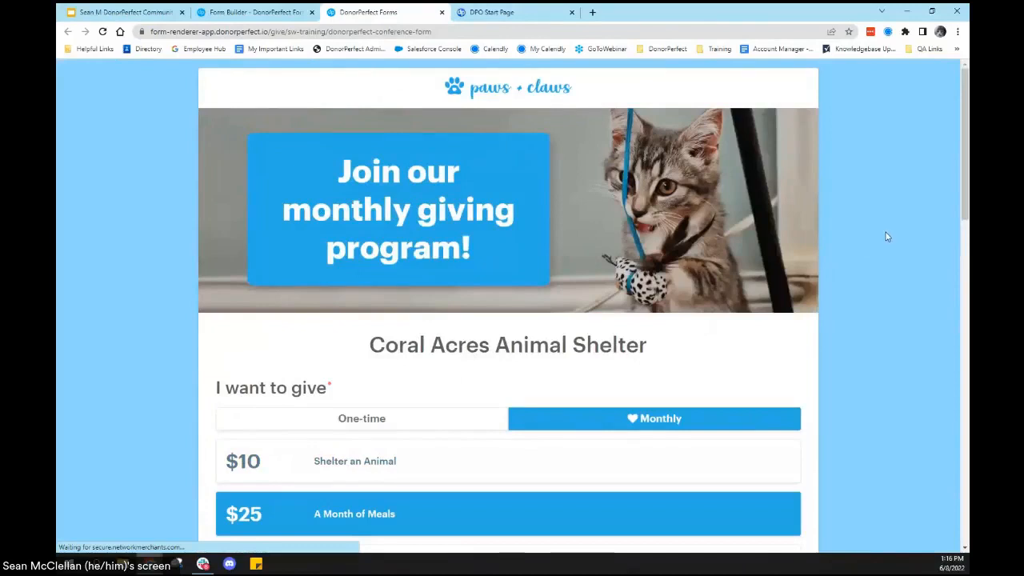
{"action": "scroll", "coordinate": [888, 224], "scroll_direction": "down", "scroll_amount": 2}
{"action": "scroll", "coordinate": [902, 232], "scroll_direction": "down", "scroll_amount": 2}
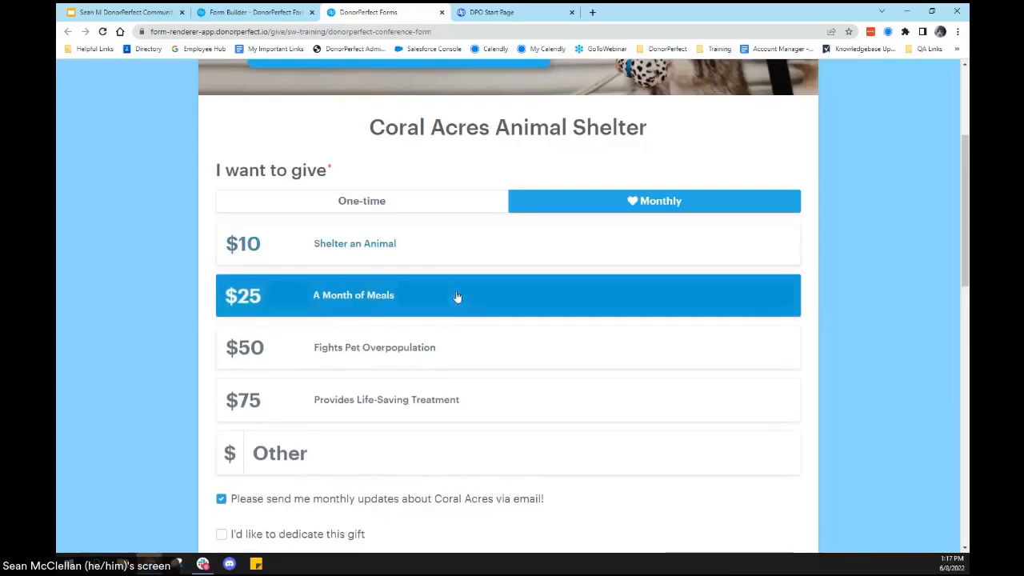
Step: Test the live form's giving options by choosing $10 and $50 monthly, switching to One-time, and returning to Monthly
{"action": "left_click", "coordinate": [426, 257]}
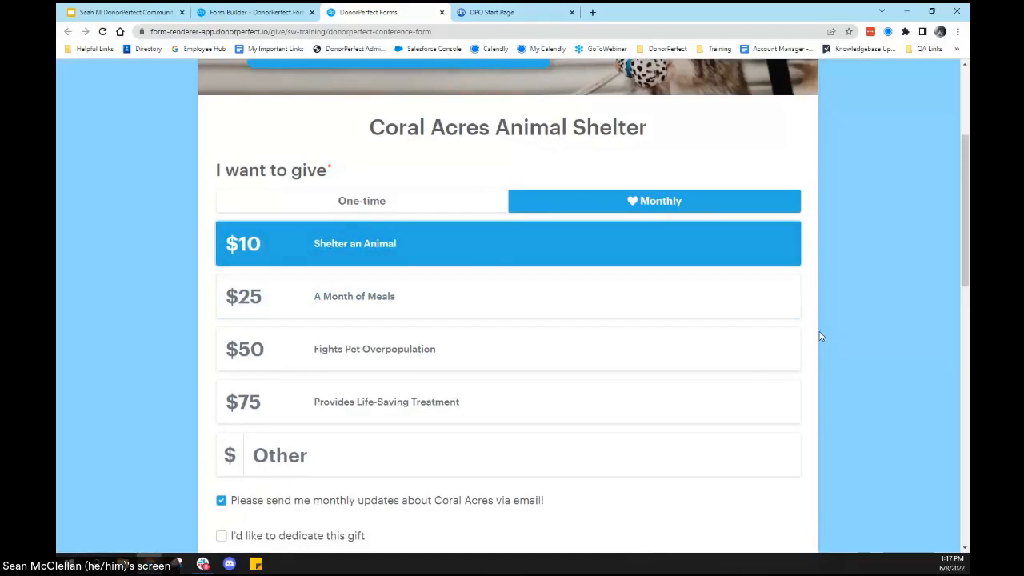
{"action": "left_click", "coordinate": [524, 360]}
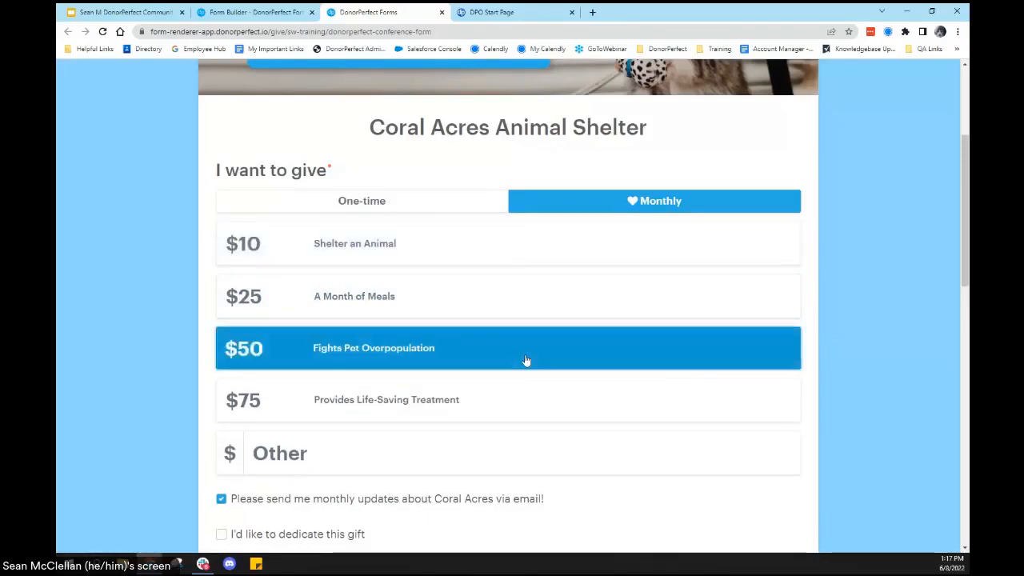
{"action": "left_click", "coordinate": [439, 201]}
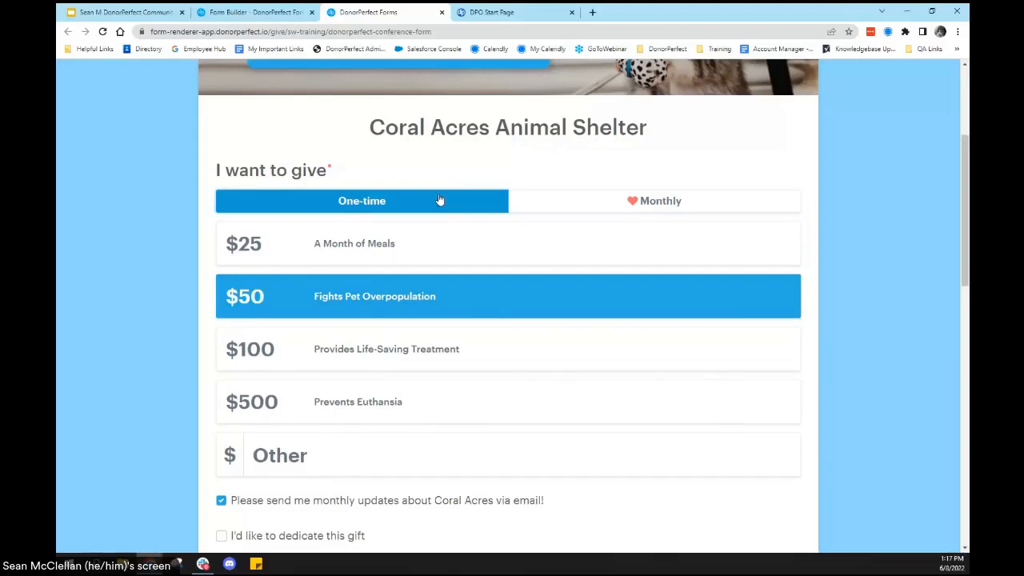
{"action": "left_click", "coordinate": [588, 201]}
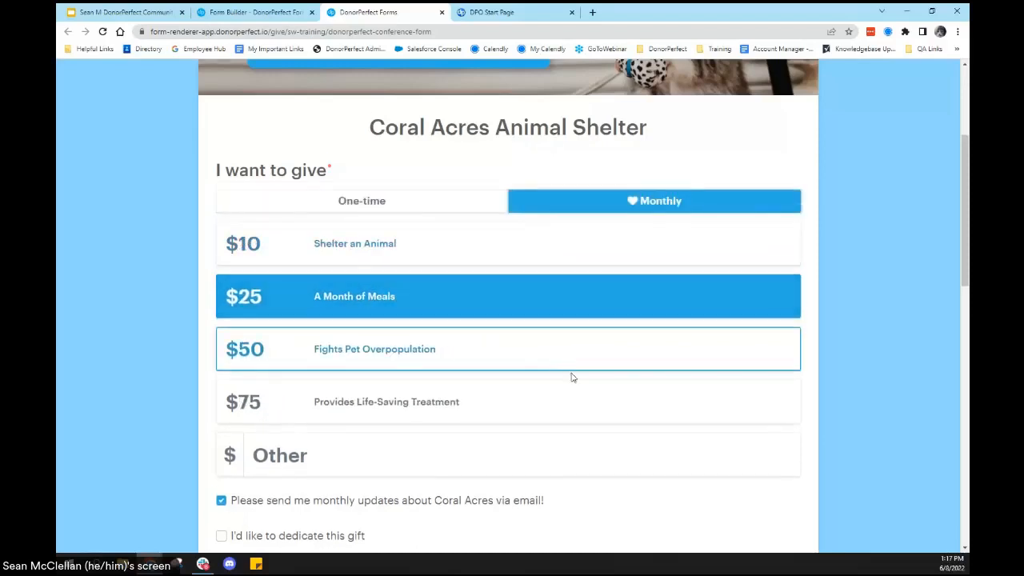
Step: On the live form, opt out of the monthly Coral Acres email updates and move to the donor's First Name field
{"action": "scroll", "coordinate": [576, 380], "scroll_direction": "down", "scroll_amount": 2}
{"action": "scroll", "coordinate": [581, 387], "scroll_direction": "down", "scroll_amount": 2}
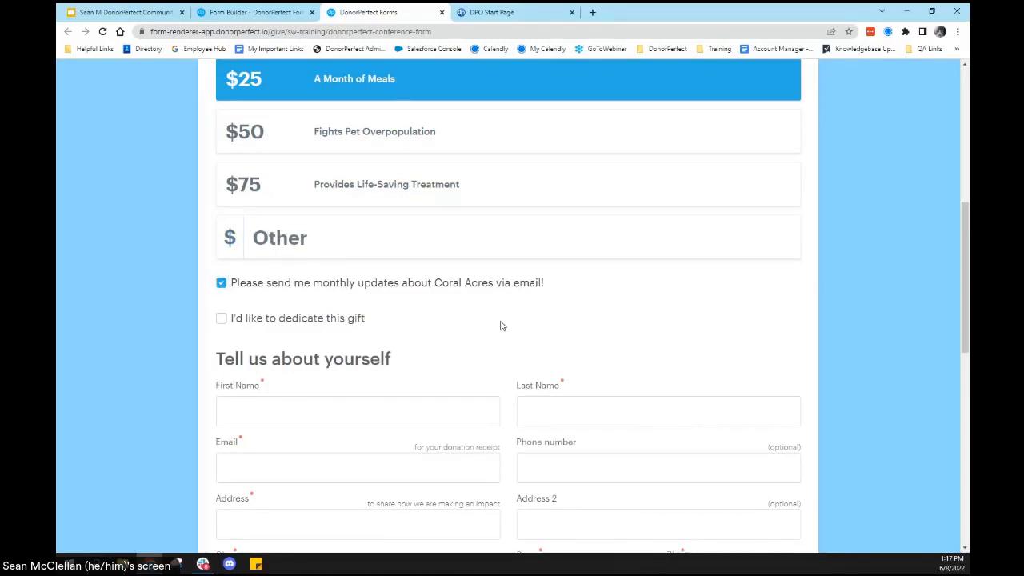
{"action": "left_click", "coordinate": [221, 283]}
{"action": "scroll", "coordinate": [213, 350], "scroll_direction": "down", "scroll_amount": 2}
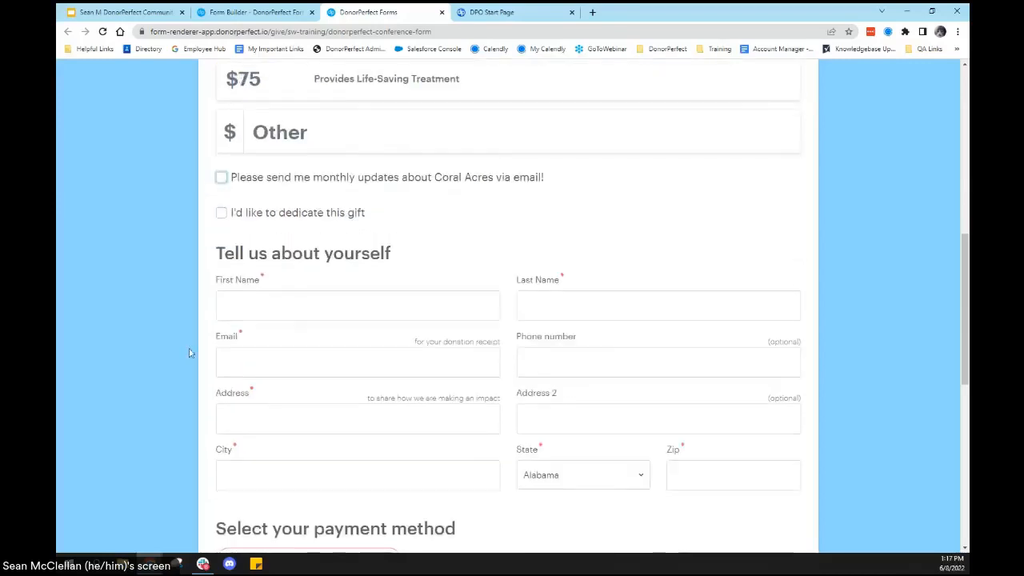
{"action": "left_click", "coordinate": [262, 306]}
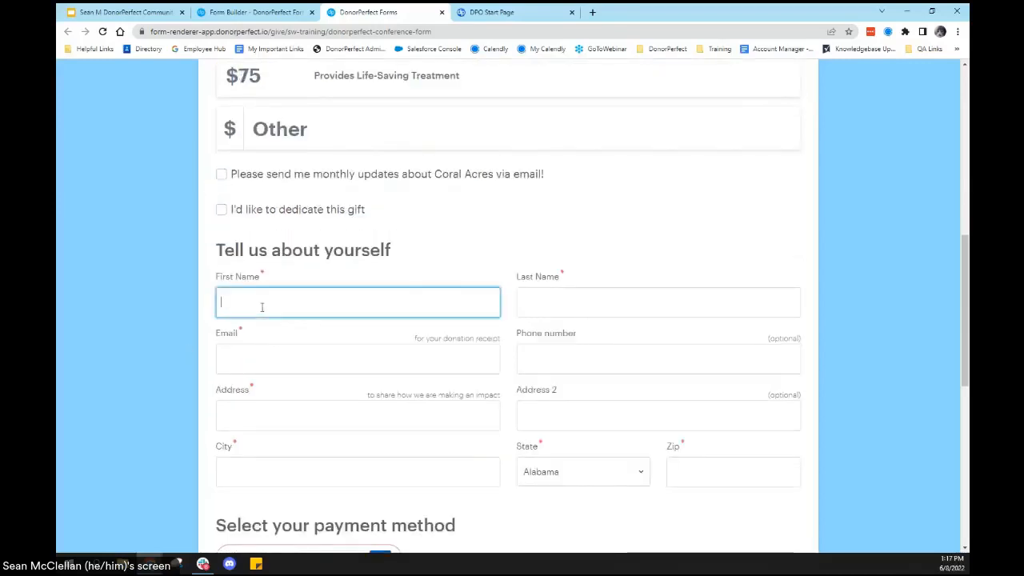
Step: Choose to dedicate the gift, keeping In Memory of, and enter Apollo the Cat as the one to recognize
{"action": "left_click", "coordinate": [221, 210]}
{"action": "scroll", "coordinate": [628, 372], "scroll_direction": "down", "scroll_amount": 1}
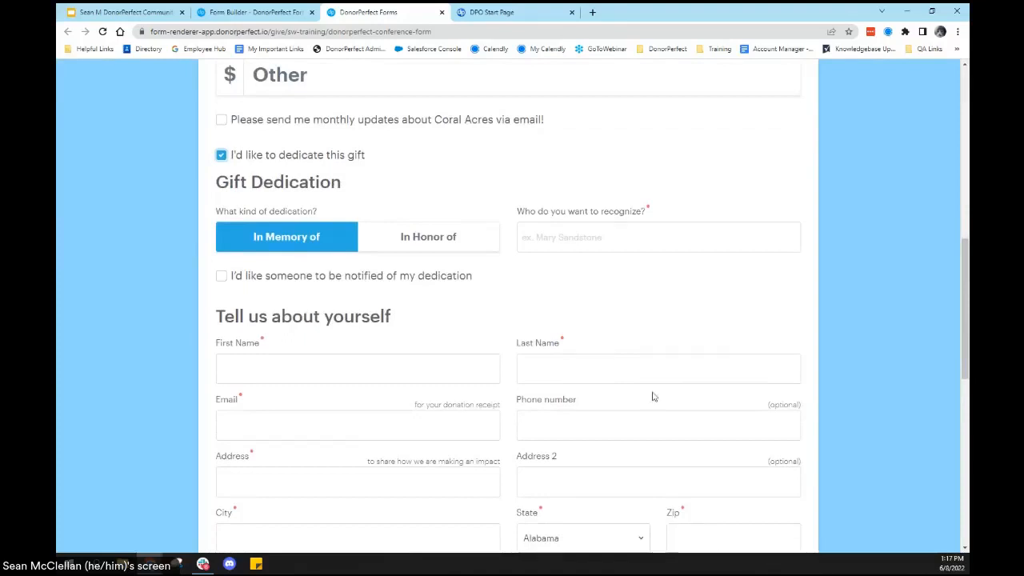
{"action": "left_click", "coordinate": [563, 237]}
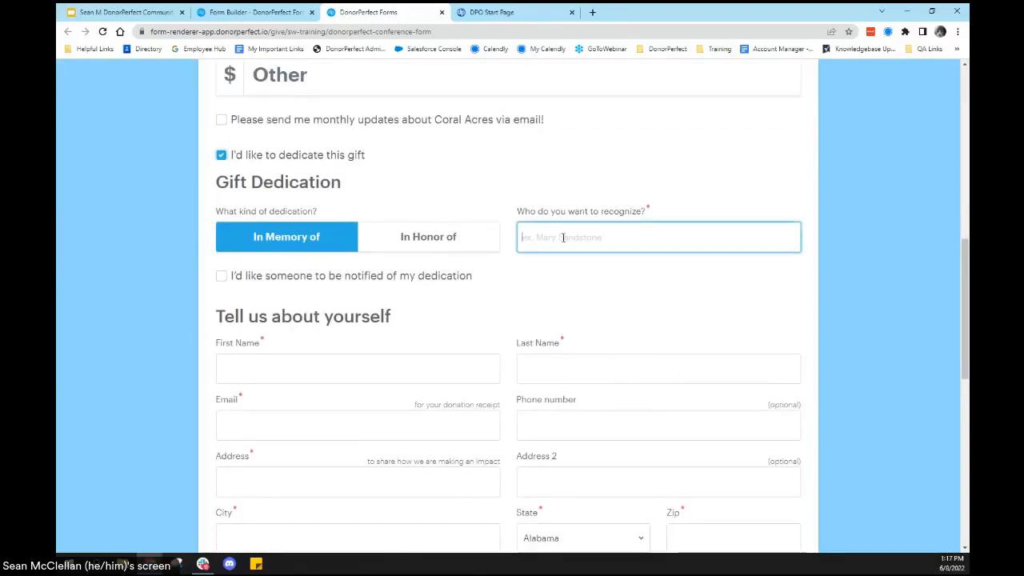
{"action": "type", "text": "Apollo the Cat"}
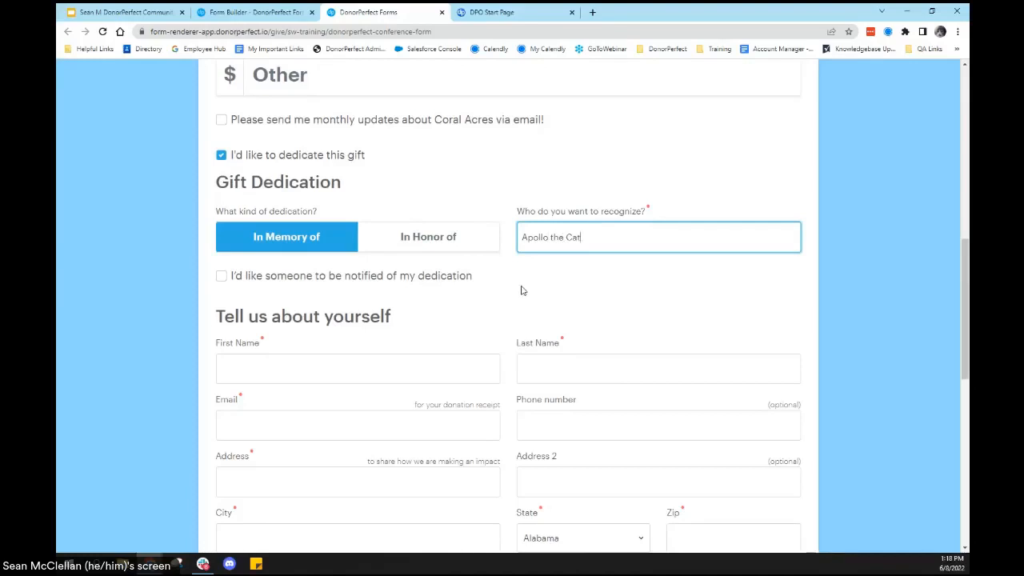
Step: Fill in the donor's first name, last name and email address under Tell us about yourself
{"action": "scroll", "coordinate": [480, 280], "scroll_direction": "down", "scroll_amount": 3}
{"action": "left_click", "coordinate": [259, 198]}
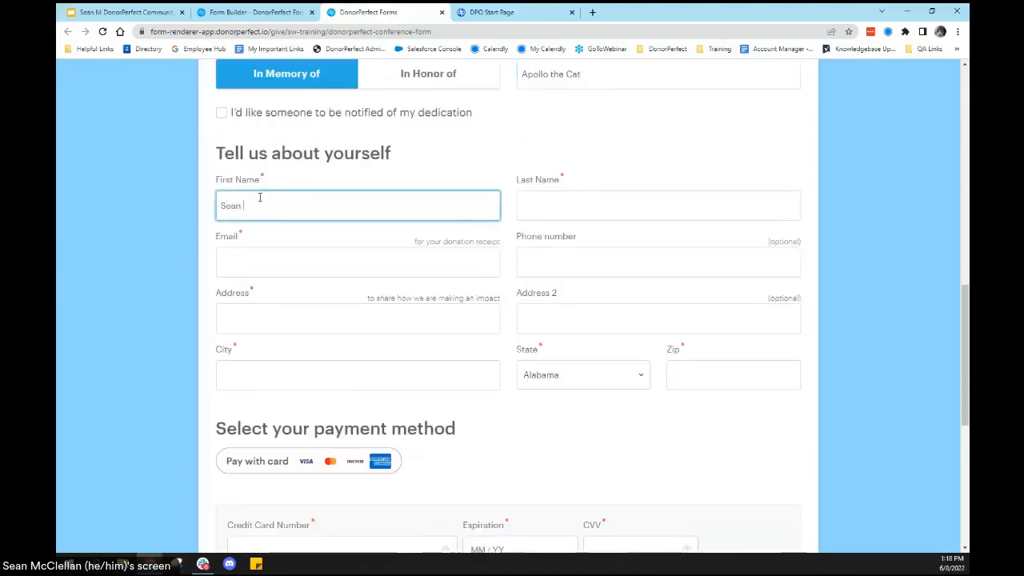
{"action": "key", "text": "Tab"}
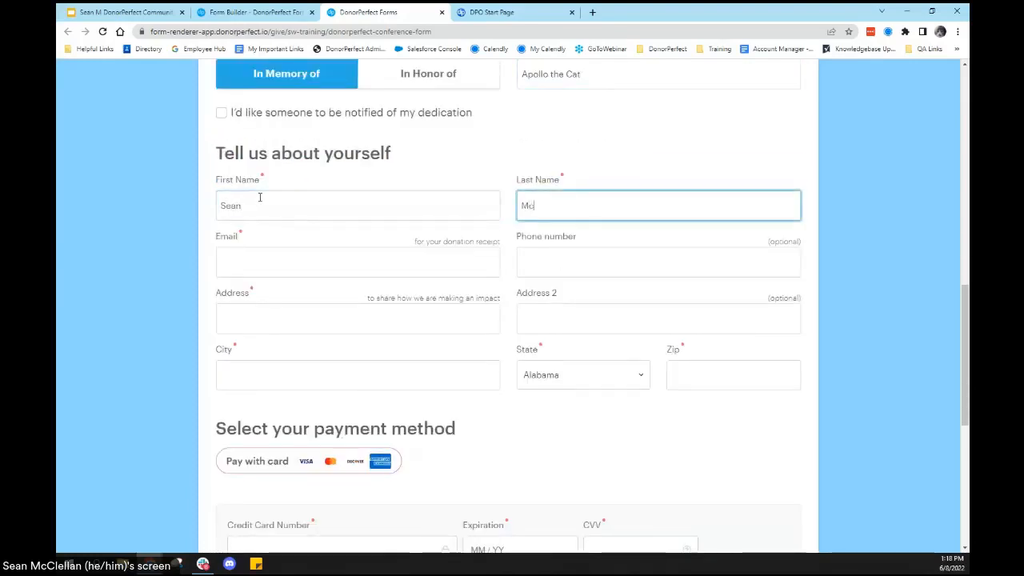
{"action": "key", "text": "Tab"}
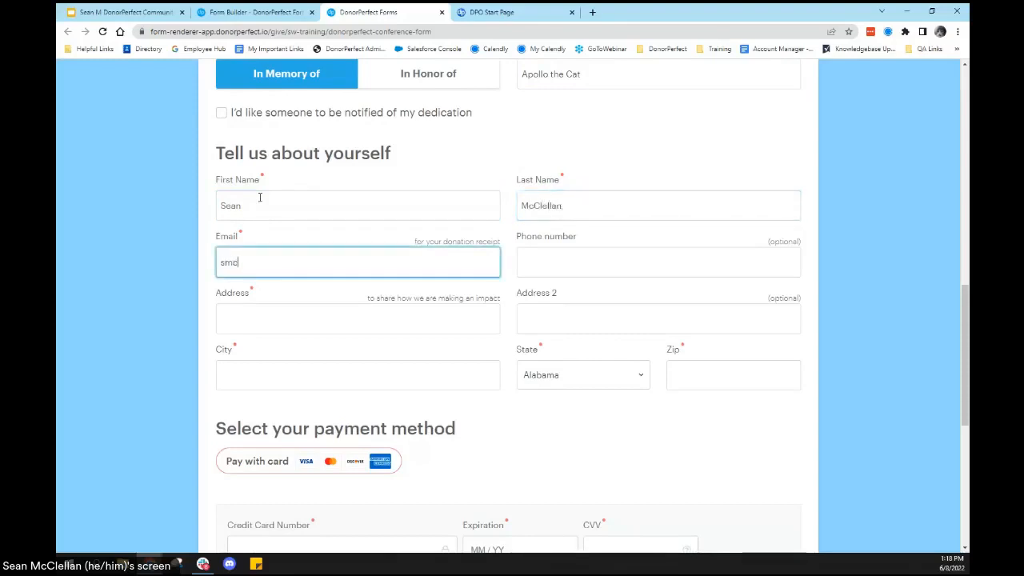
{"action": "key", "text": "Tab"}
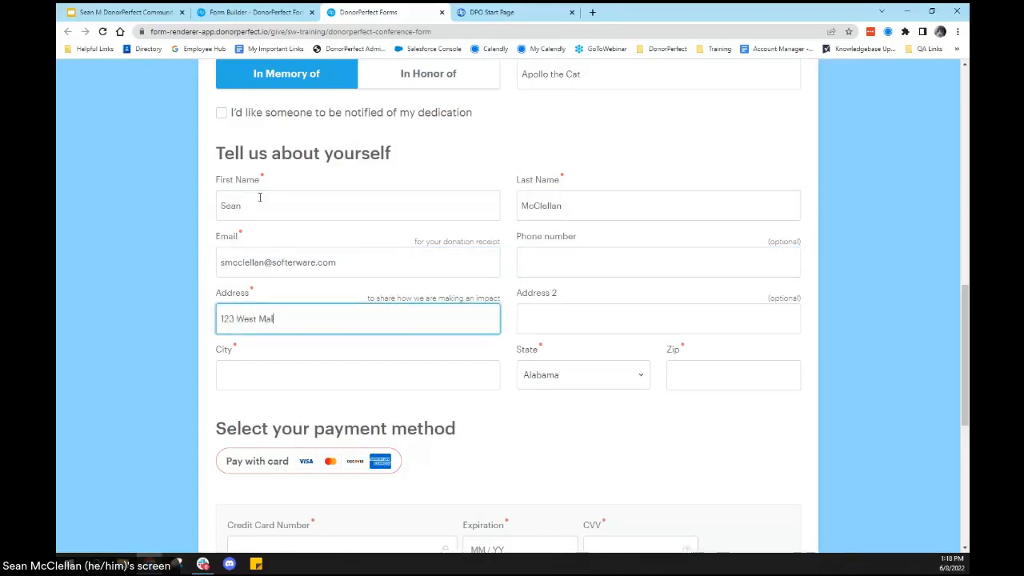
Step: Complete the donor's street address, city, state and zip code, leaving Address 2 empty
{"action": "type", "text": "123 West Main Street"}
{"action": "key", "text": "Tab"}
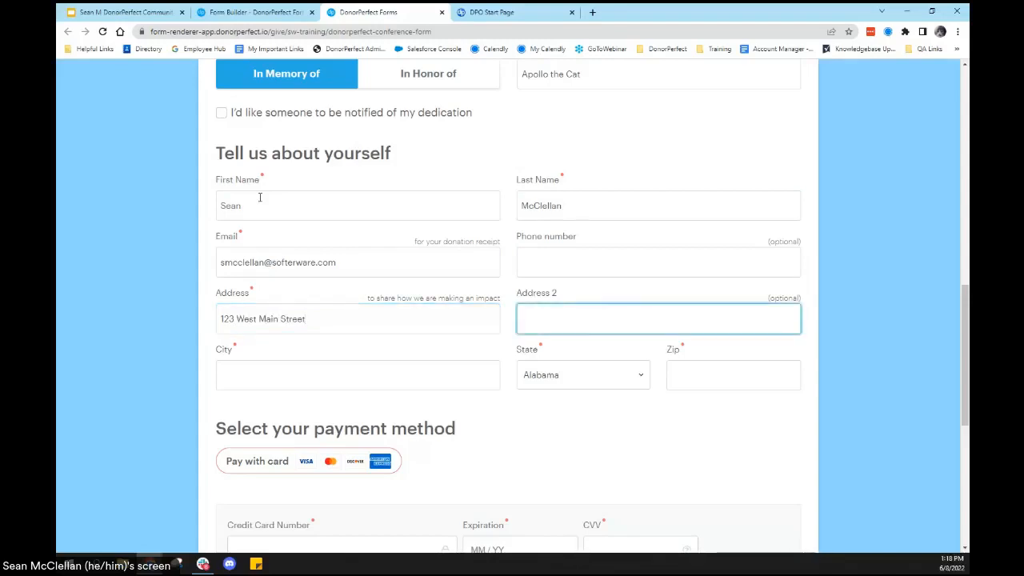
{"action": "key", "text": "Tab"}
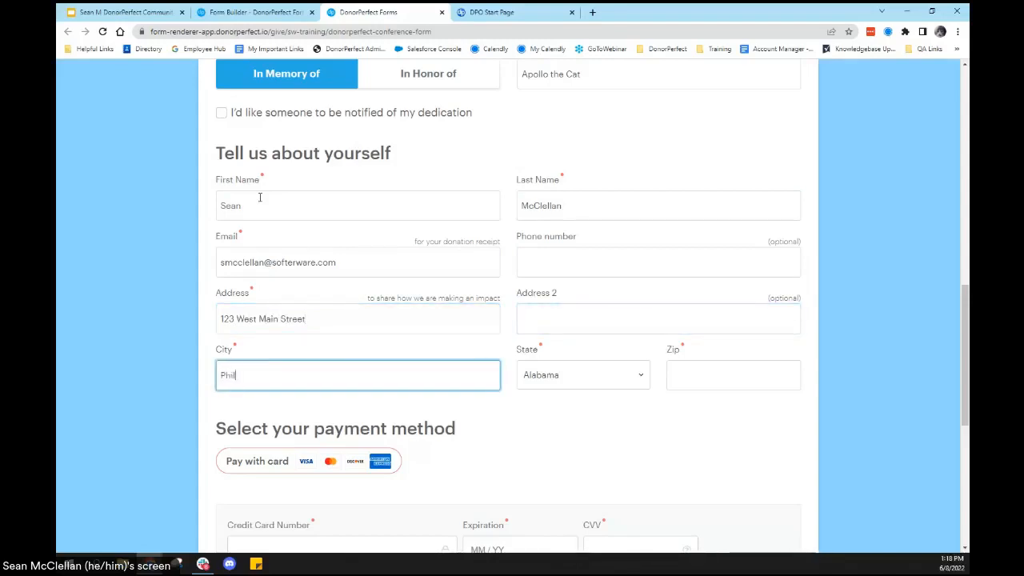
{"action": "type", "text": "Philadelphia"}
{"action": "key", "text": "Tab"}
{"action": "key", "text": "p"}
{"action": "key", "text": "Tab"}
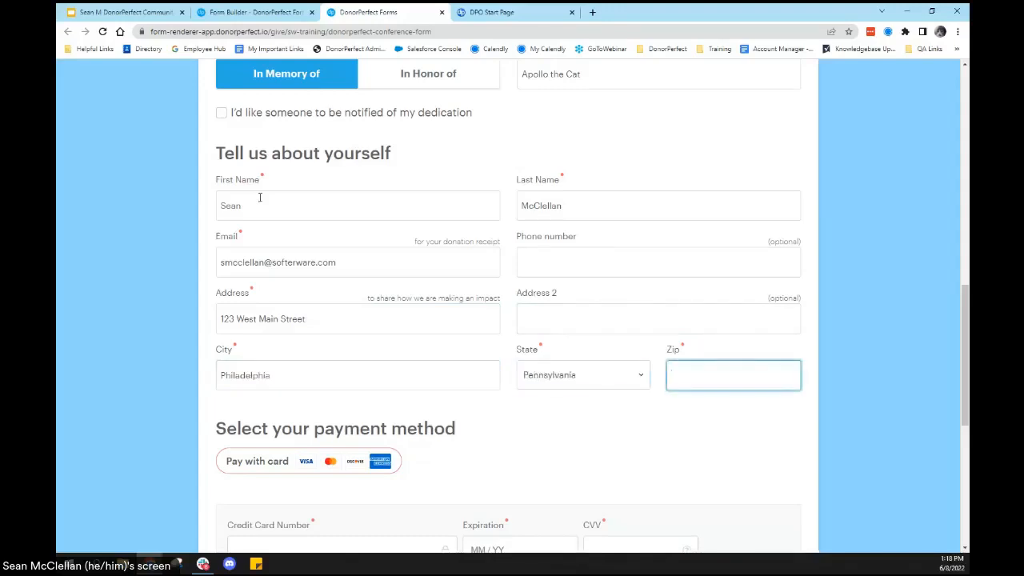
{"action": "type", "text": "12345"}
Step: Enter the credit card number, expiration date and CVV in the payment method section
{"action": "scroll", "coordinate": [402, 319], "scroll_direction": "down", "scroll_amount": 1}
{"action": "scroll", "coordinate": [403, 319], "scroll_direction": "down", "scroll_amount": 3}
{"action": "left_click", "coordinate": [283, 331]}
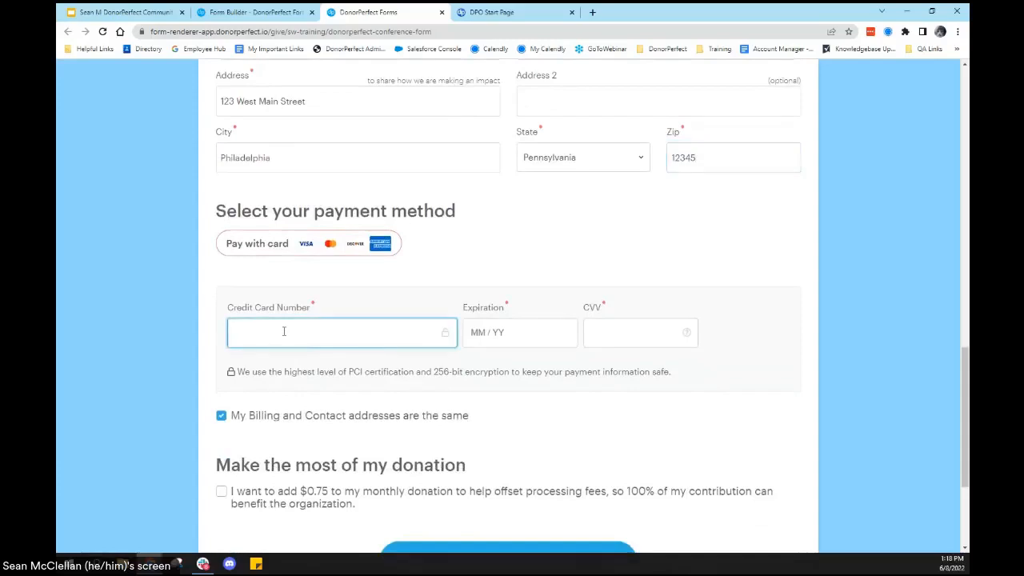
{"action": "type", "text": "4111 1111 1111 1111 111"}
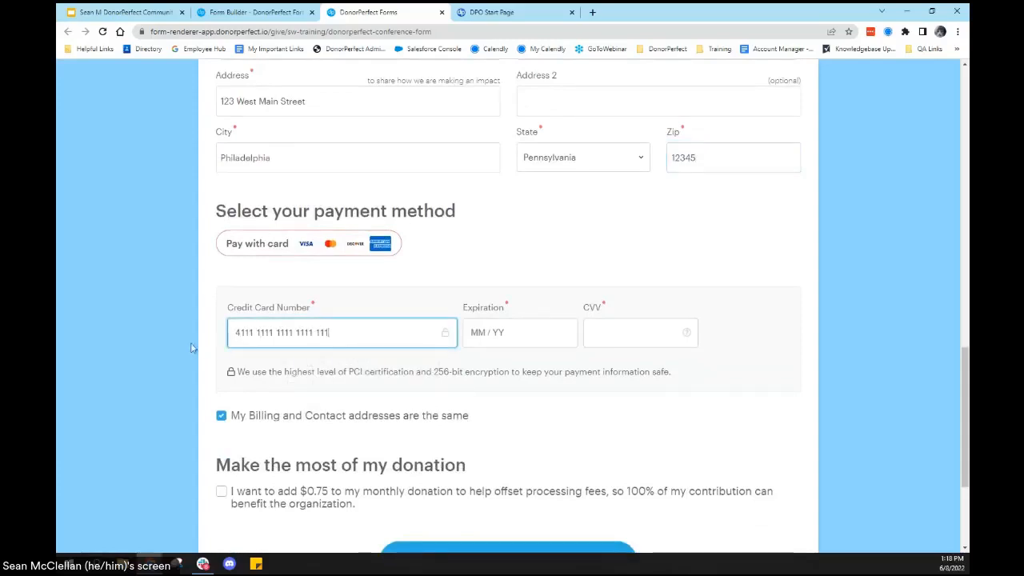
{"action": "key", "text": "BackSpace"}
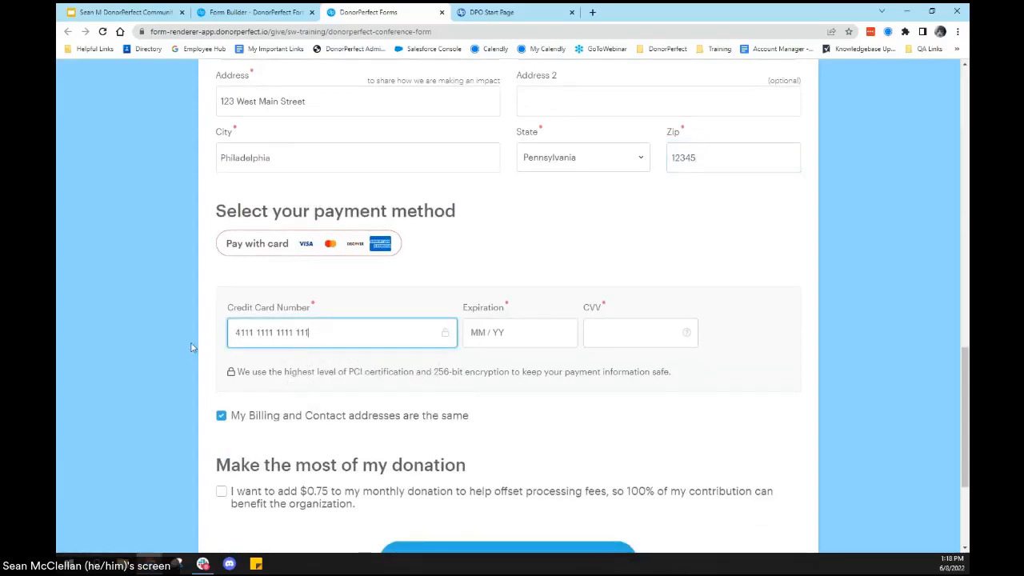
{"action": "left_click", "coordinate": [528, 336]}
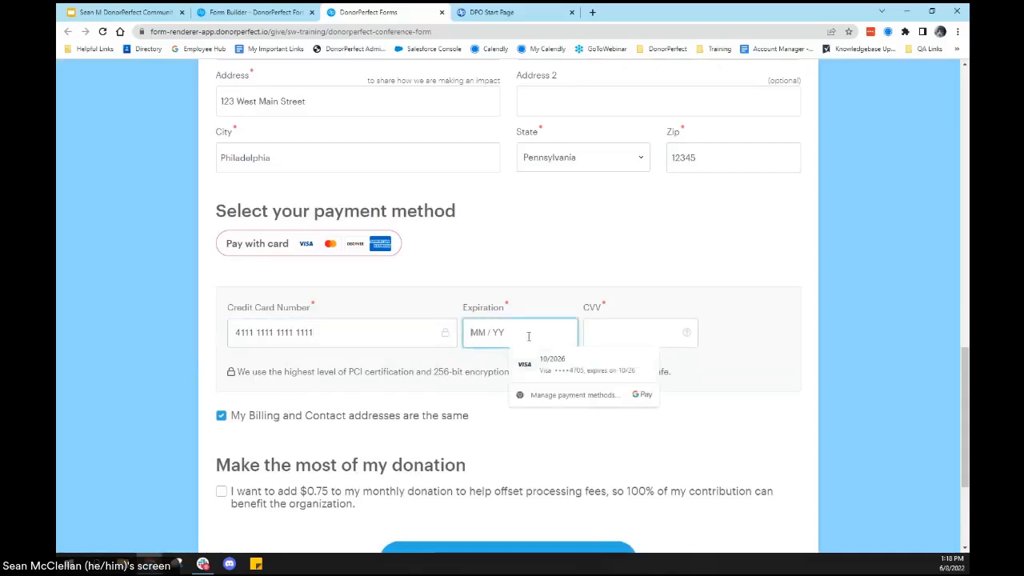
{"action": "type", "text": "034"}
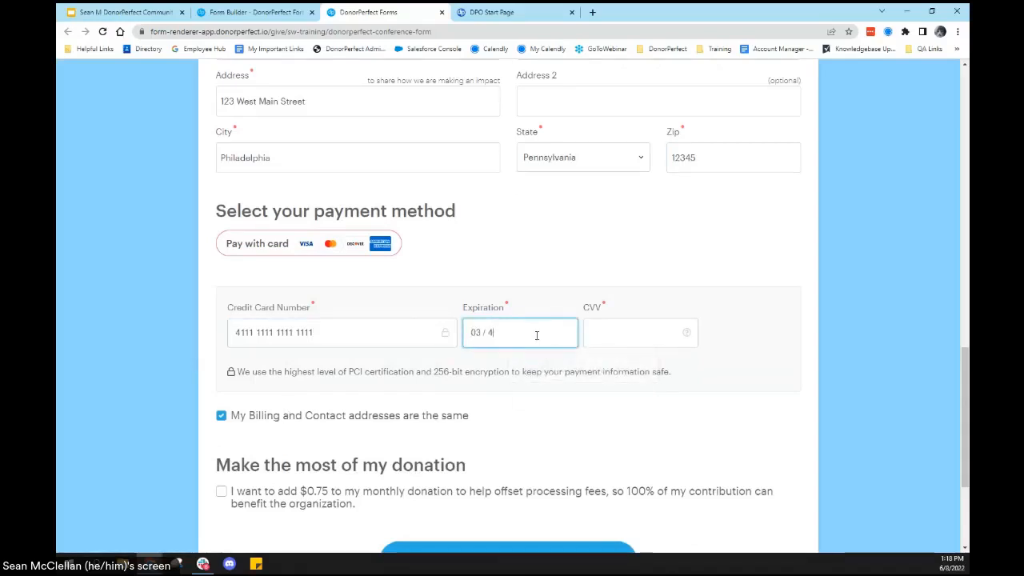
{"action": "key", "text": "BackSpace"}
{"action": "type", "text": "23"}
{"action": "left_click", "coordinate": [633, 326]}
{"action": "type", "text": "123"}
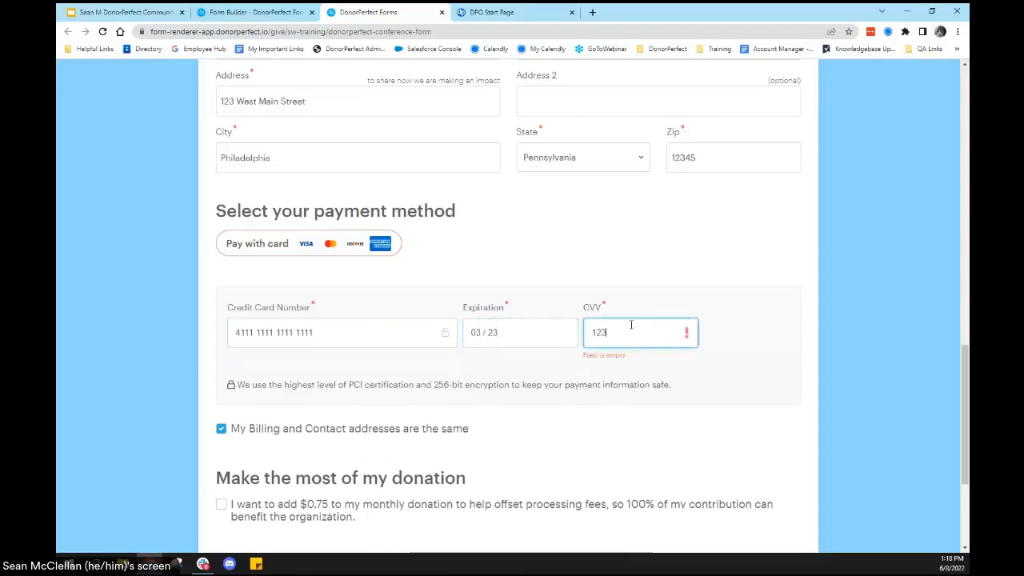
Step: Turn off the option that billing and contact addresses are the same to view the separate billing fields, and turn it back on
{"action": "scroll", "coordinate": [320, 264], "scroll_direction": "down", "scroll_amount": 2}
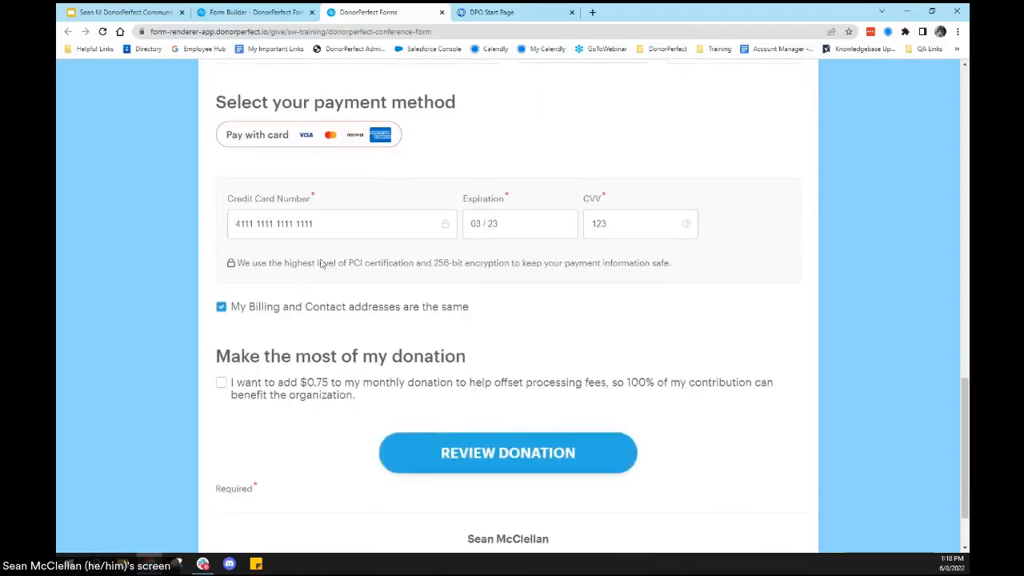
{"action": "left_click", "coordinate": [222, 307]}
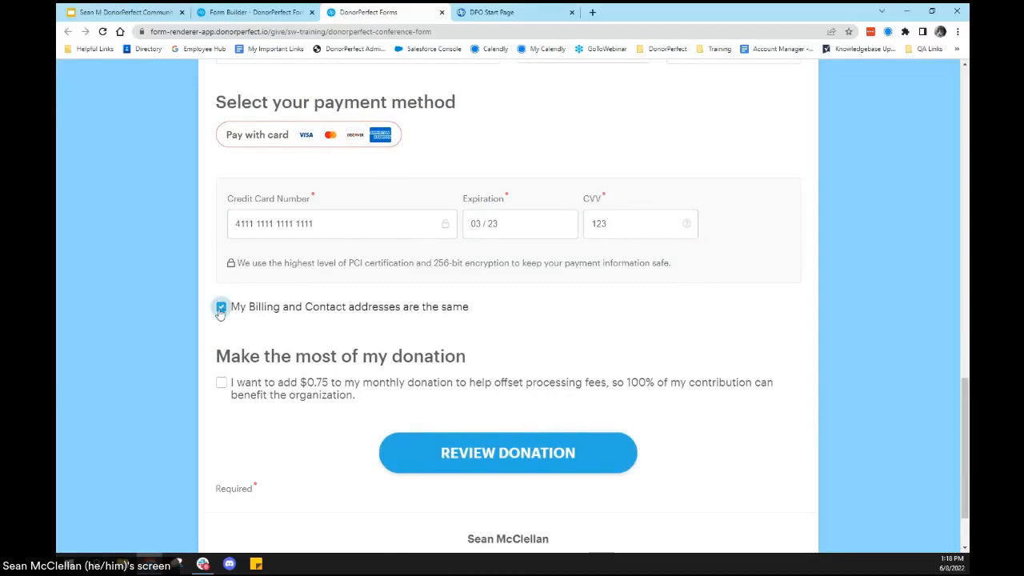
{"action": "left_click", "coordinate": [221, 308]}
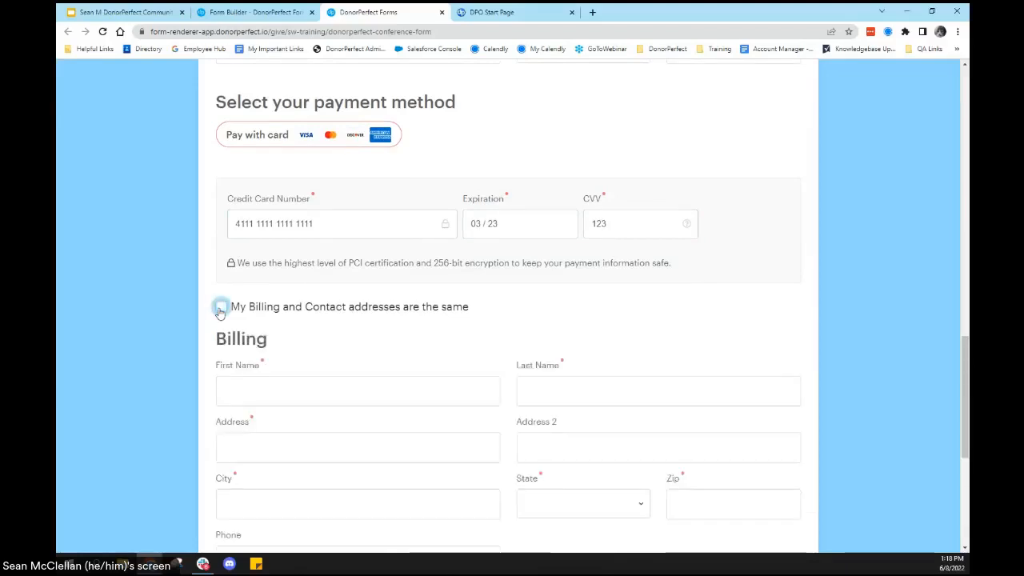
{"action": "scroll", "coordinate": [216, 328], "scroll_direction": "down", "scroll_amount": 2}
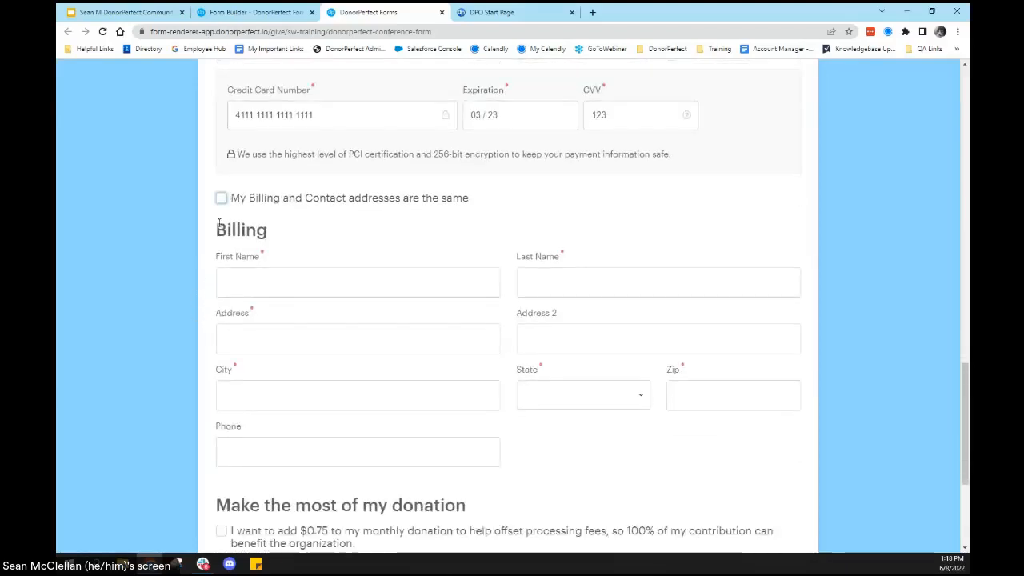
{"action": "left_click", "coordinate": [221, 198]}
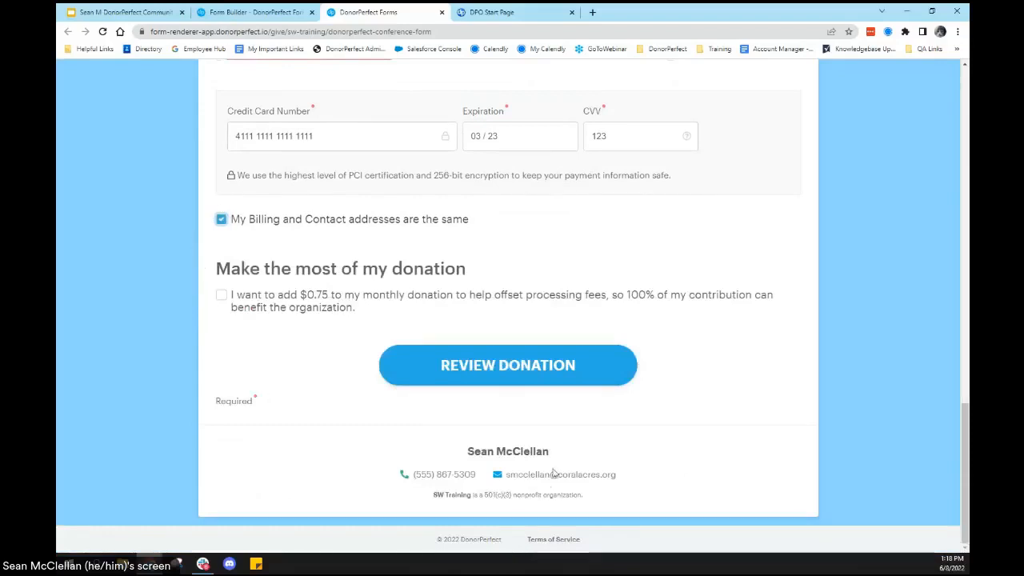
Step: Agree to add $0.75 to the monthly donation to offset processing fees and check over the completed form
{"action": "left_click", "coordinate": [222, 296]}
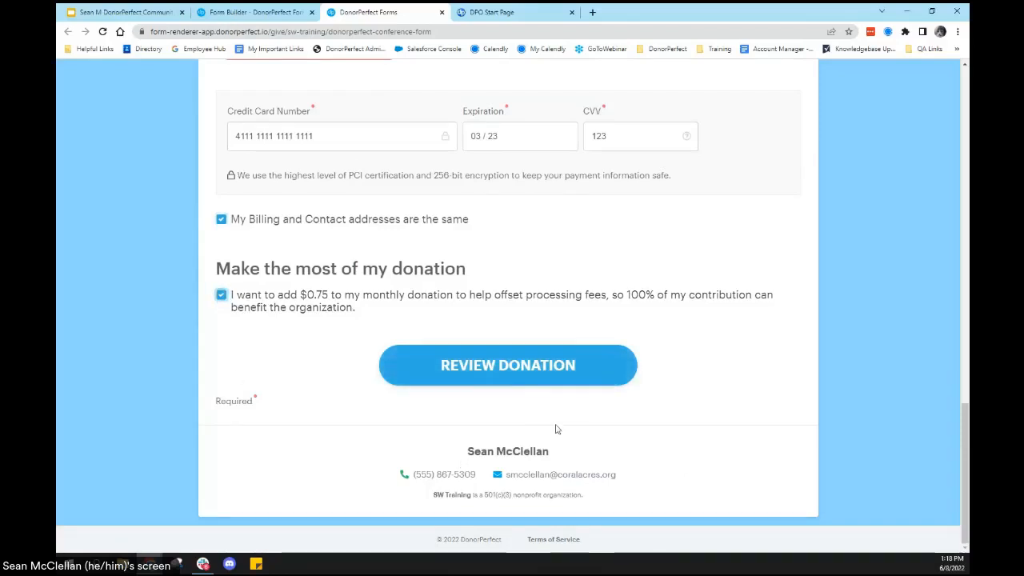
{"action": "scroll", "coordinate": [392, 289], "scroll_direction": "up", "scroll_amount": 5}
{"action": "scroll", "coordinate": [387, 284], "scroll_direction": "up", "scroll_amount": 5}
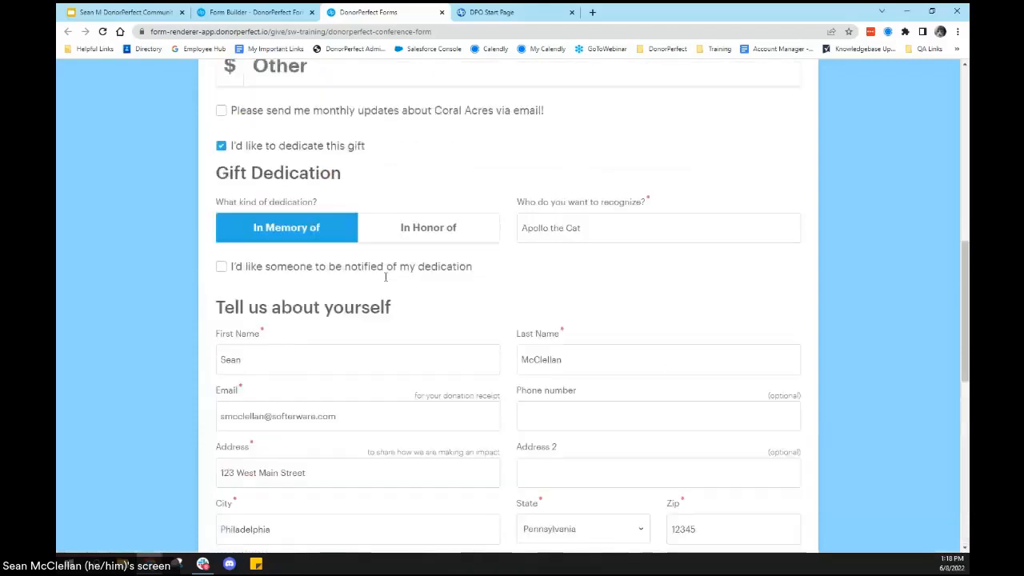
{"action": "scroll", "coordinate": [253, 199], "scroll_direction": "down", "scroll_amount": 10}
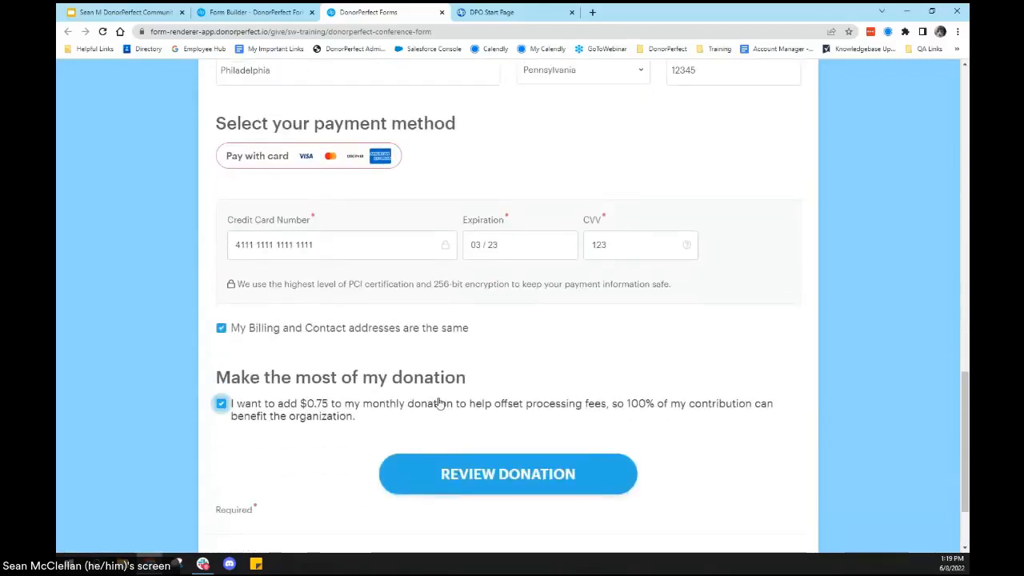
{"action": "scroll", "coordinate": [436, 402], "scroll_direction": "down", "scroll_amount": 1}
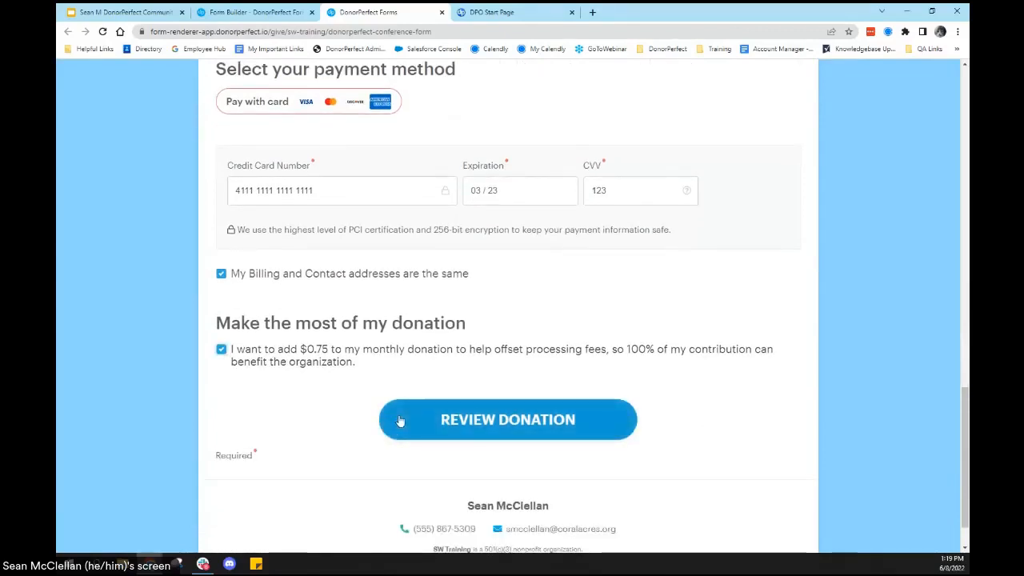
Step: Review the donation summary, submit the monthly donation and look over the thank-you confirmation page
{"action": "left_click", "coordinate": [400, 420]}
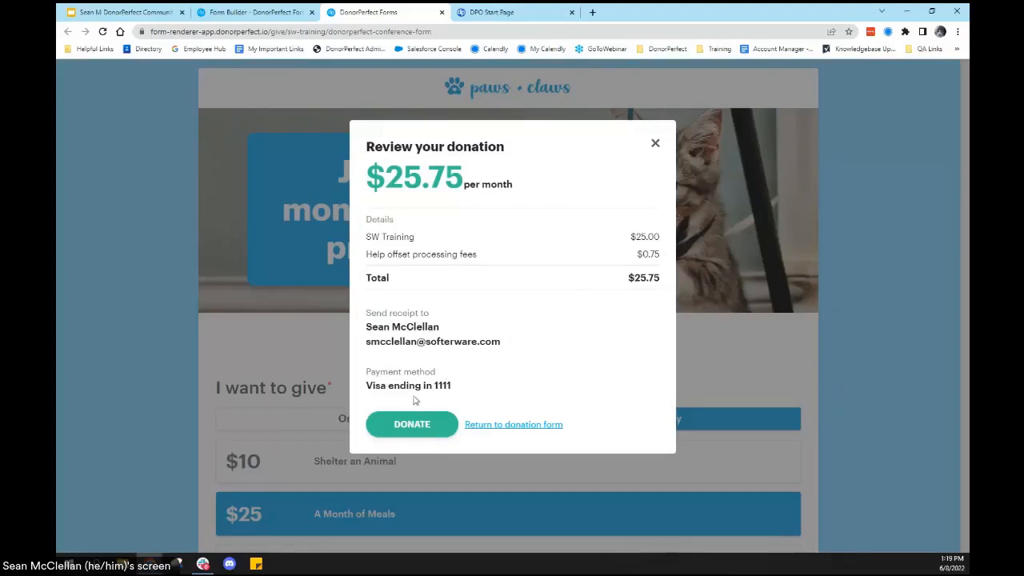
{"action": "left_click", "coordinate": [427, 430]}
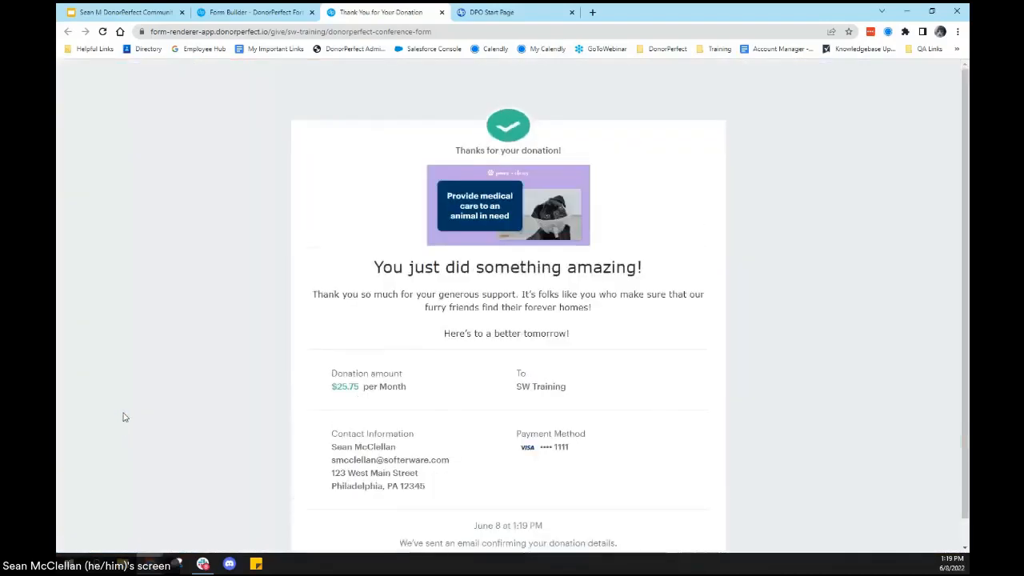
{"action": "scroll", "coordinate": [639, 411], "scroll_direction": "down", "scroll_amount": 1}
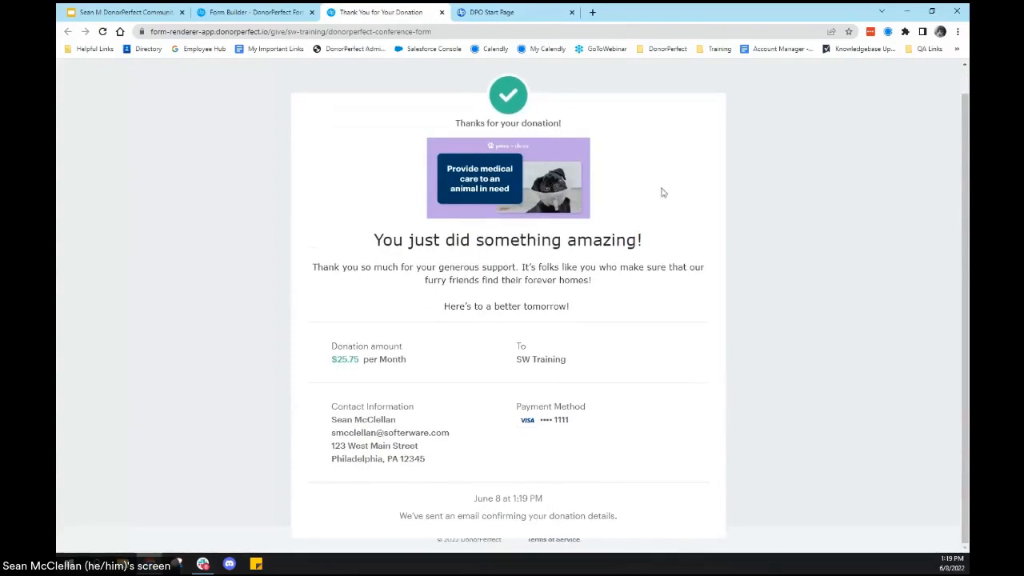
Step: Switch to the DonorPerfect start page and run a Quick Search for the donor's full name
{"action": "left_click", "coordinate": [500, 12]}
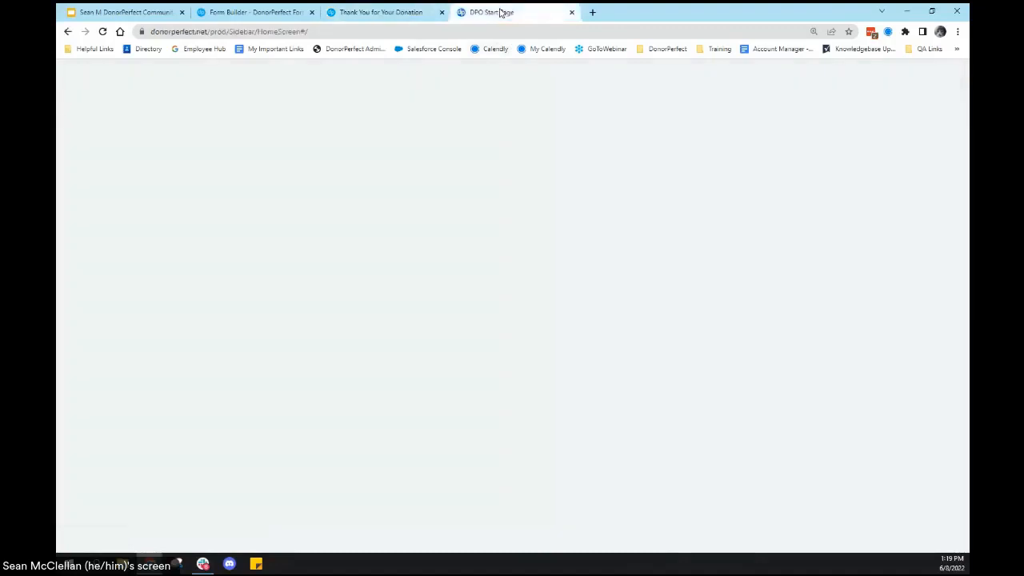
{"action": "left_click", "coordinate": [169, 100]}
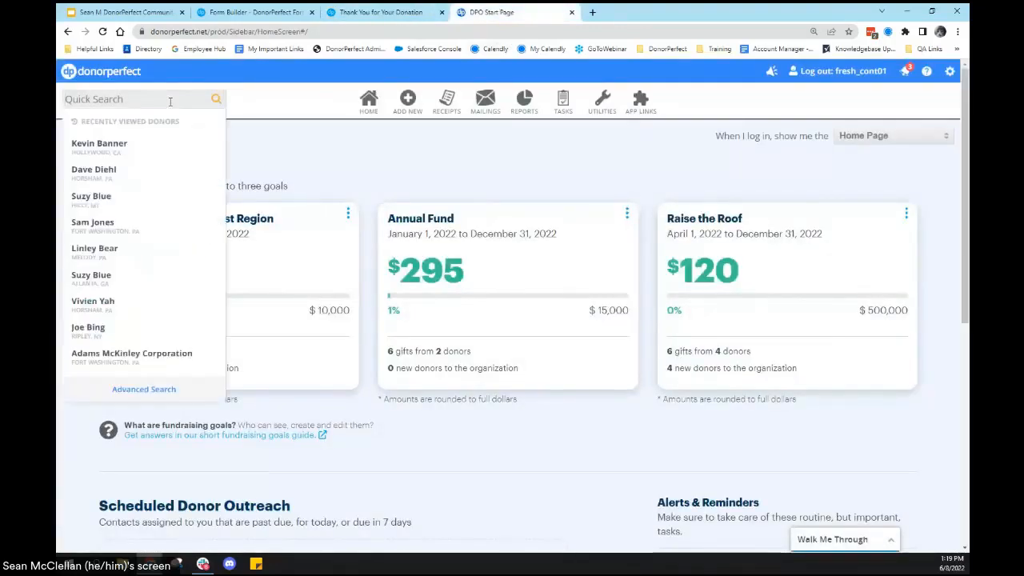
{"action": "key", "text": "Return"}
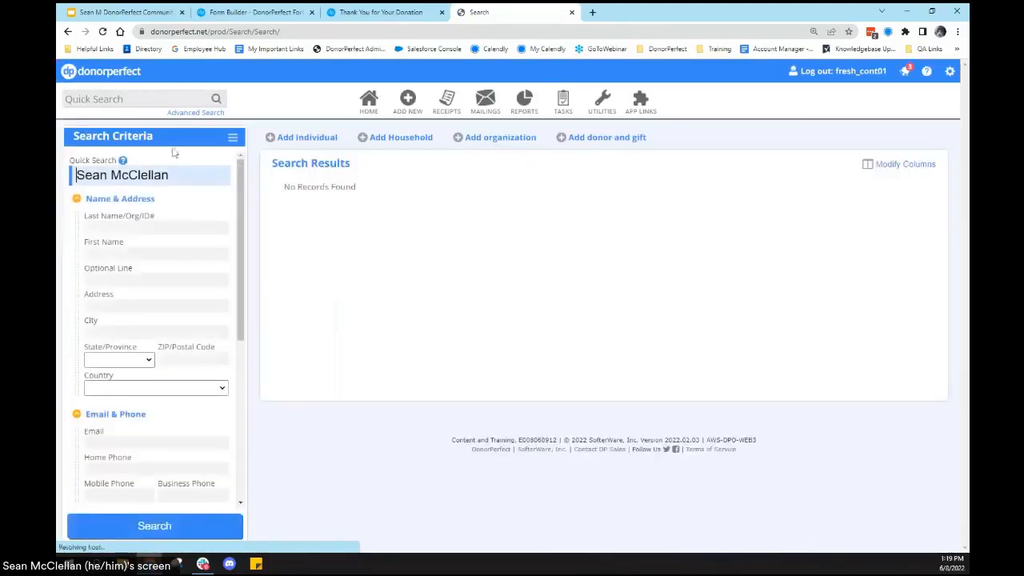
{"action": "key", "text": "Return"}
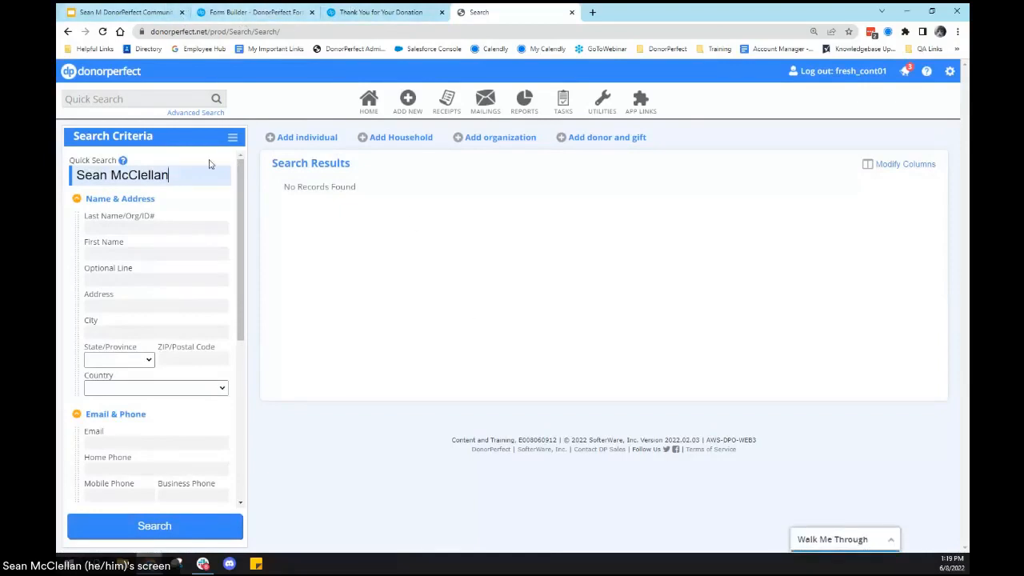
Step: Return to the Form Builder, dismiss the Form published message and leave the footer settings
{"action": "left_click", "coordinate": [249, 13]}
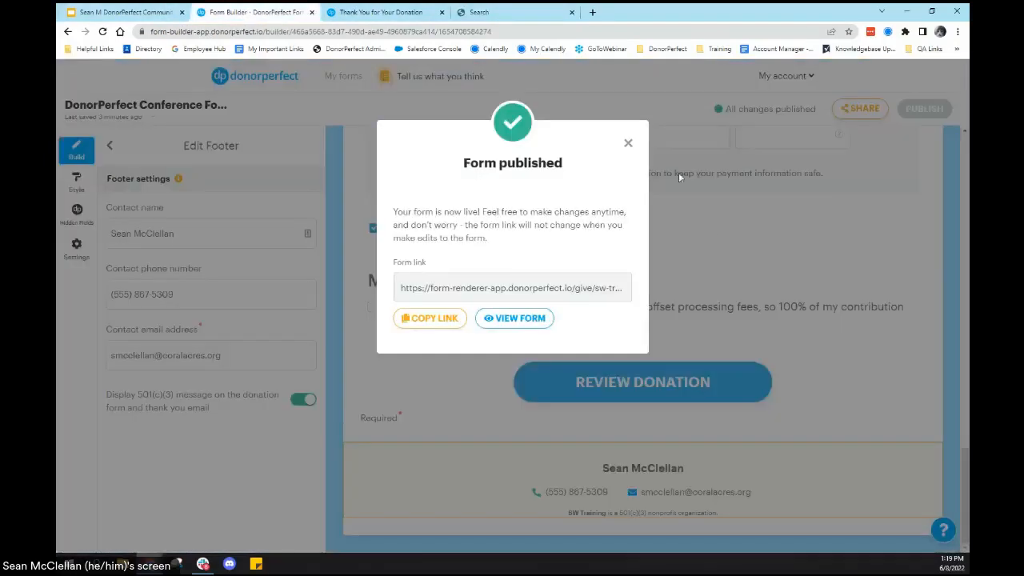
{"action": "left_click", "coordinate": [627, 144]}
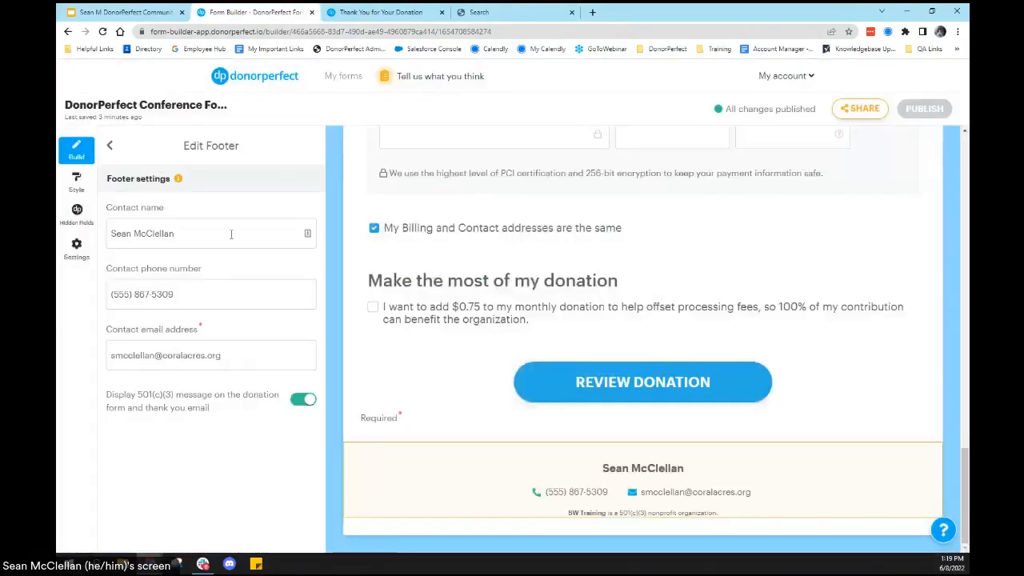
{"action": "left_click", "coordinate": [110, 146]}
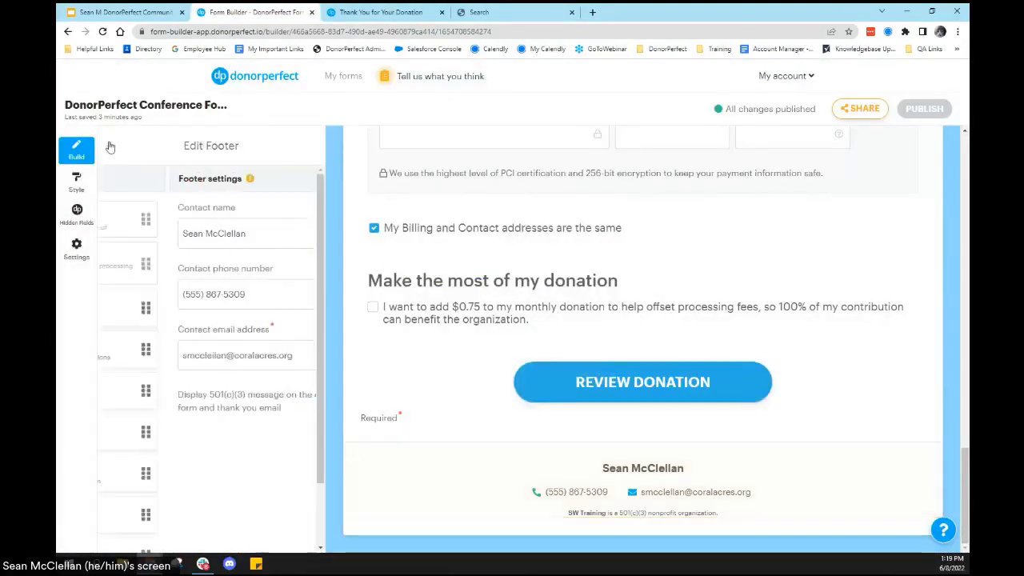
Step: Set the donors offset fees checkbox to be selected by default and expand the explanation of what donor offset fees are
{"action": "scroll", "coordinate": [474, 321], "scroll_direction": "up", "scroll_amount": 4}
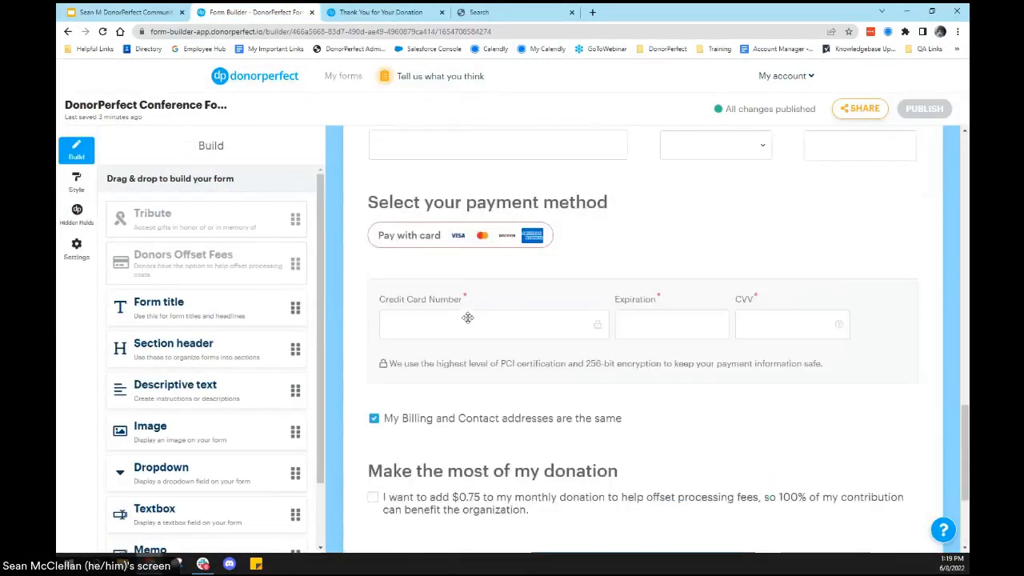
{"action": "scroll", "coordinate": [474, 321], "scroll_direction": "down", "scroll_amount": 3}
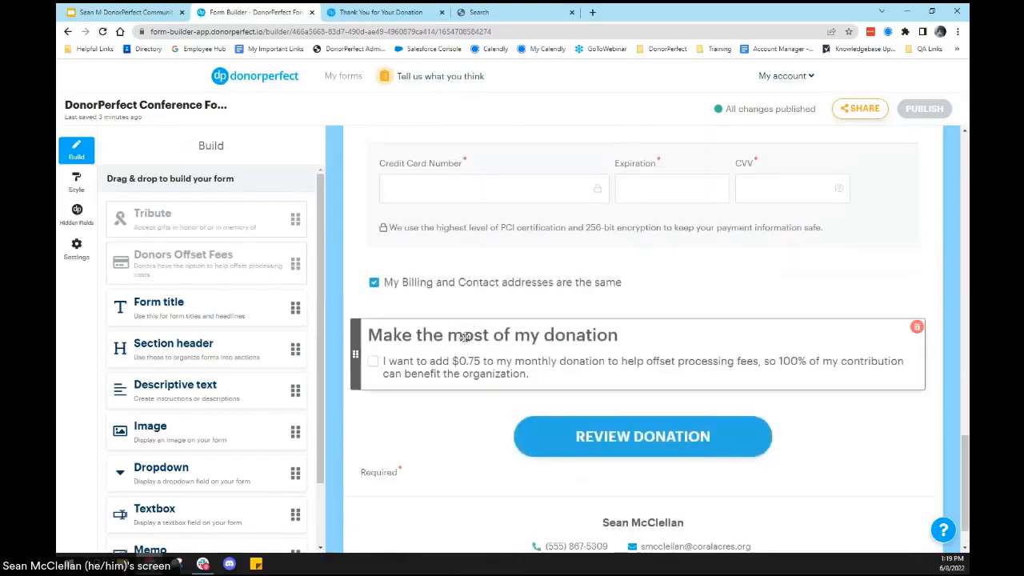
{"action": "left_click", "coordinate": [464, 337]}
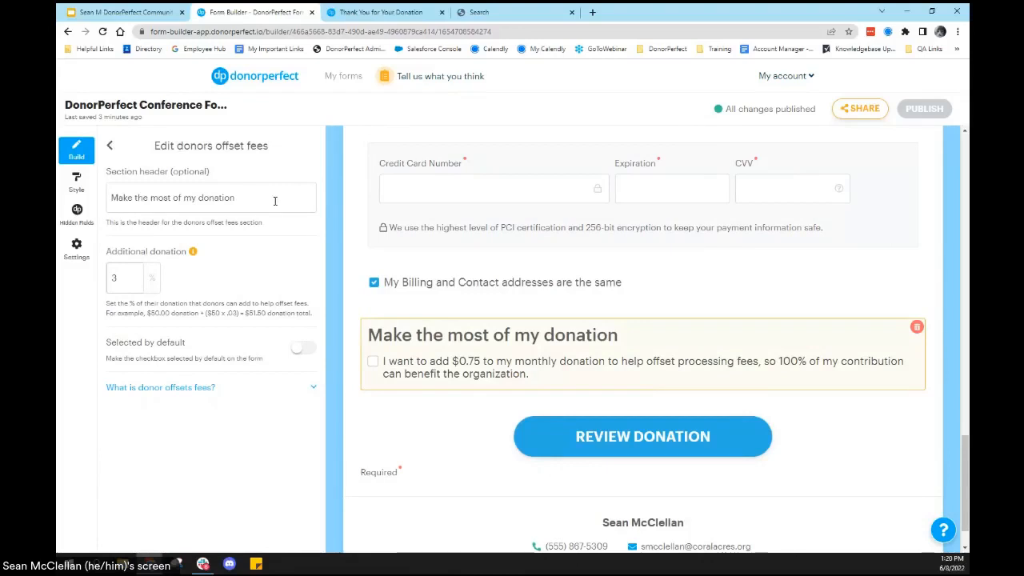
{"action": "left_click", "coordinate": [133, 277]}
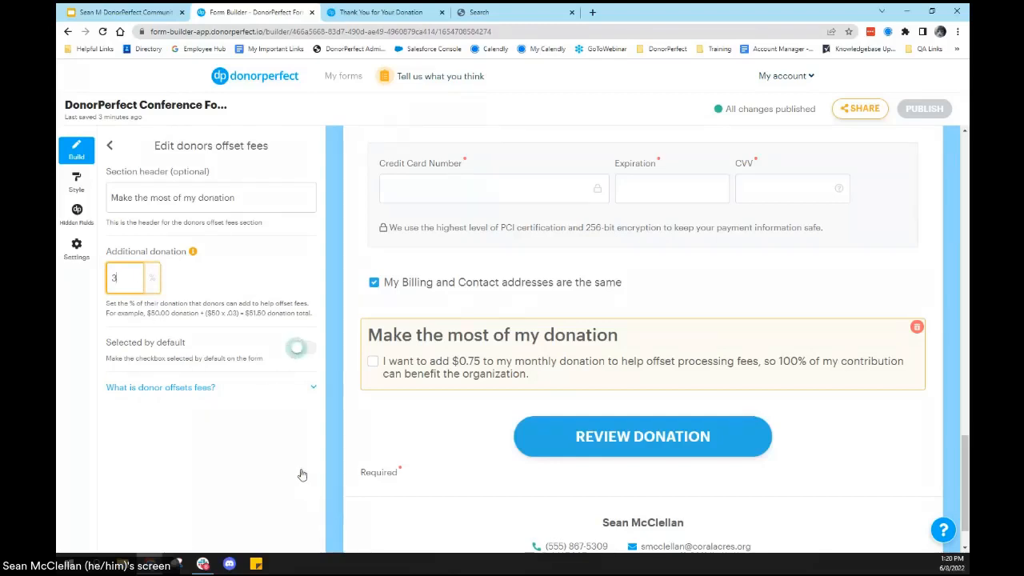
{"action": "left_click", "coordinate": [304, 344]}
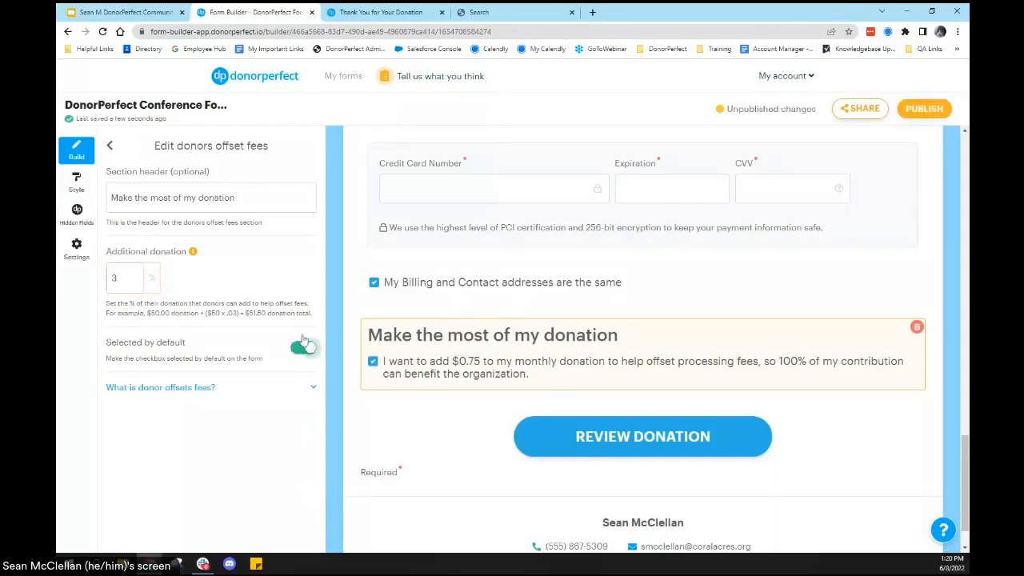
{"action": "left_click", "coordinate": [311, 391]}
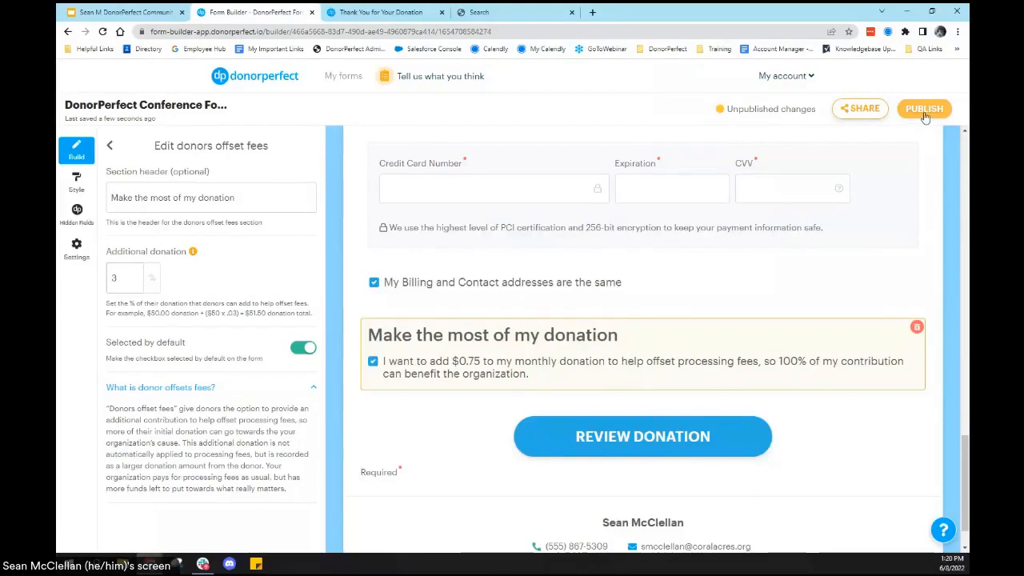
Step: Look at the donor acknowledgement settings, then examine the form's payment options and the PayPal account connection window and close it
{"action": "left_click", "coordinate": [78, 246]}
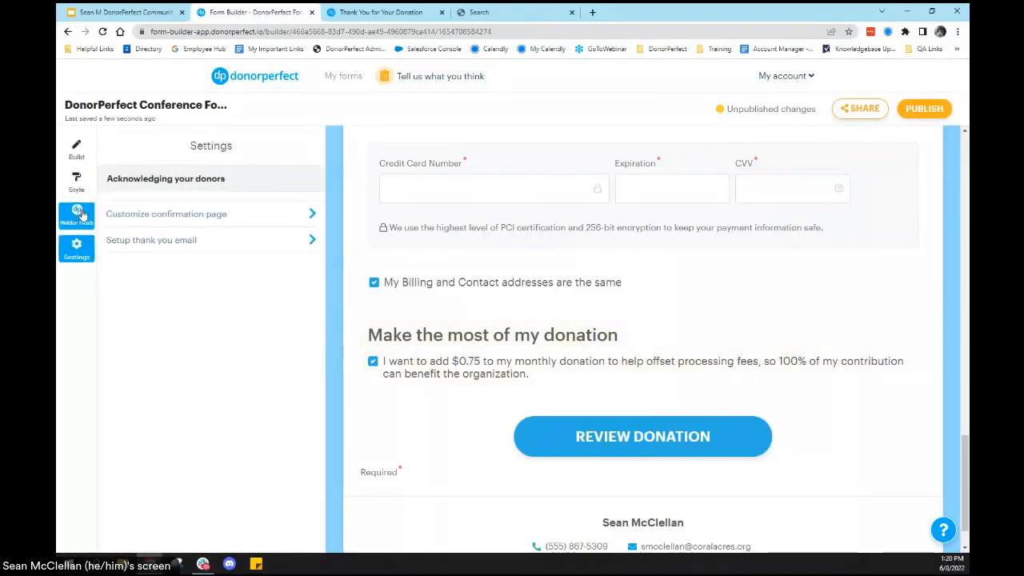
{"action": "scroll", "coordinate": [455, 313], "scroll_direction": "up", "scroll_amount": 3}
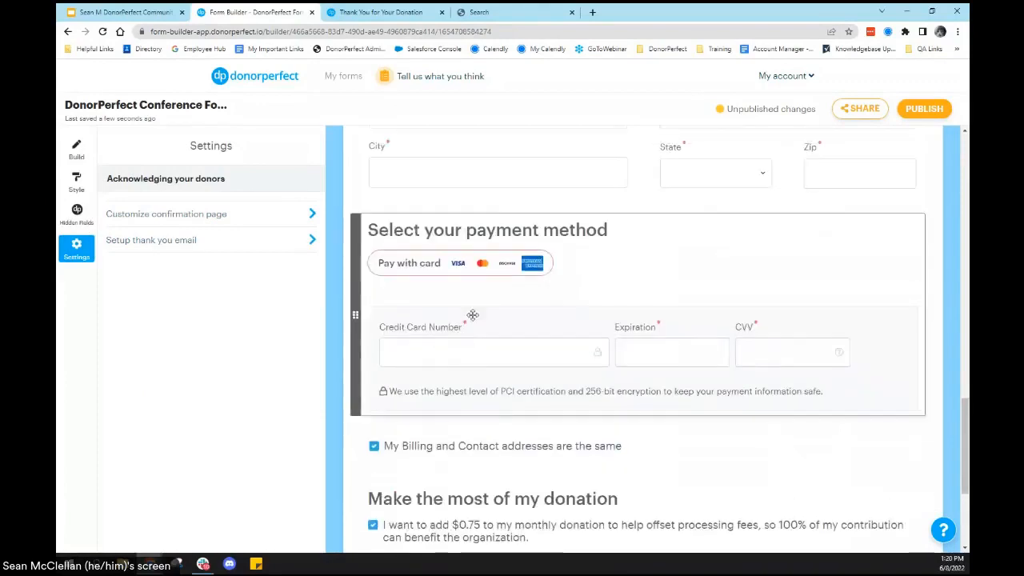
{"action": "left_click", "coordinate": [561, 332]}
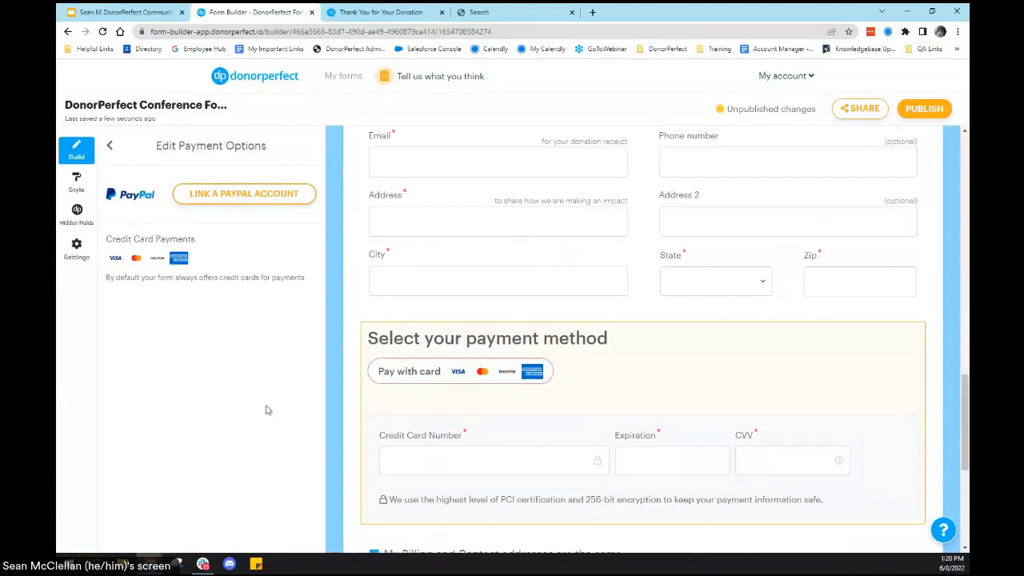
{"action": "scroll", "coordinate": [605, 364], "scroll_direction": "down", "scroll_amount": 1}
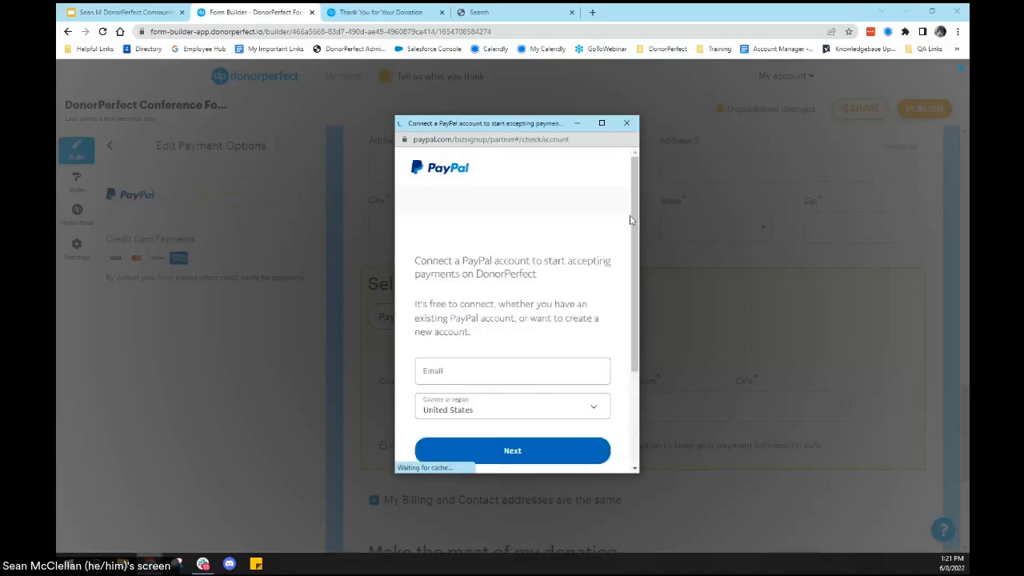
{"action": "scroll", "coordinate": [624, 255], "scroll_direction": "down", "scroll_amount": 1}
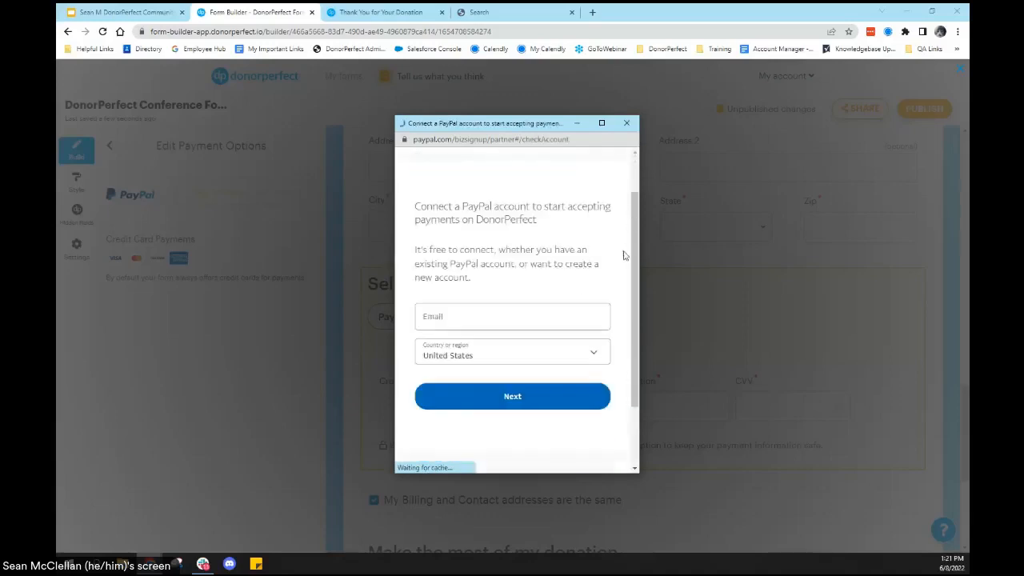
{"action": "left_click", "coordinate": [627, 124]}
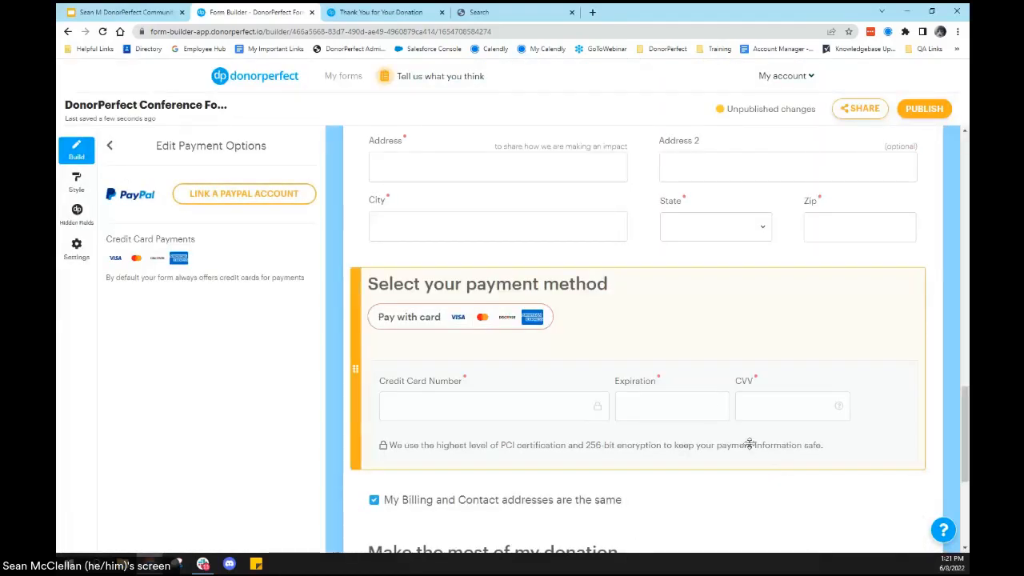
Step: Switch to DonorPerfect, rerun the search for the donor, open the matching record and look through its main details
{"action": "left_click", "coordinate": [498, 13]}
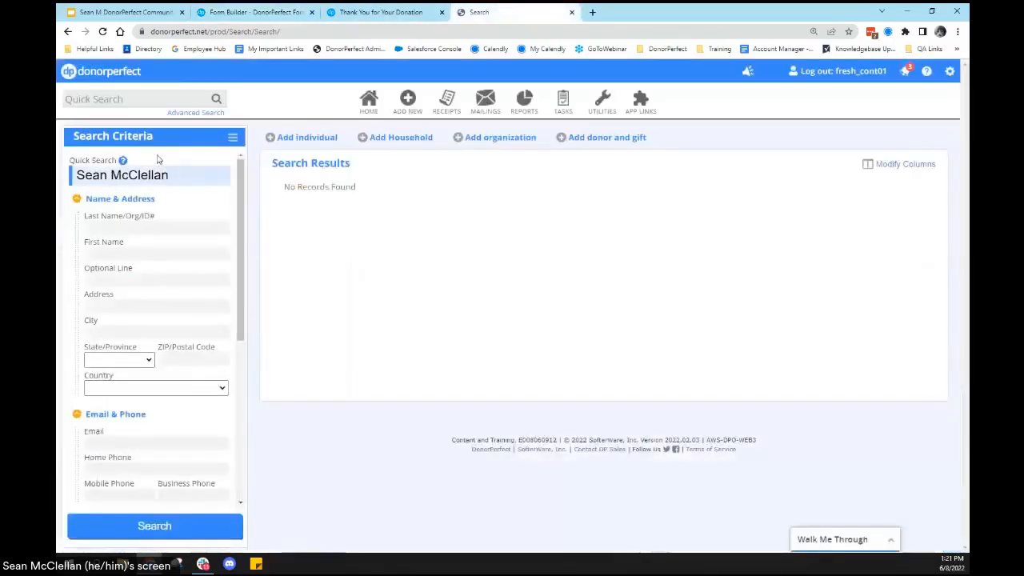
{"action": "key", "text": "Return"}
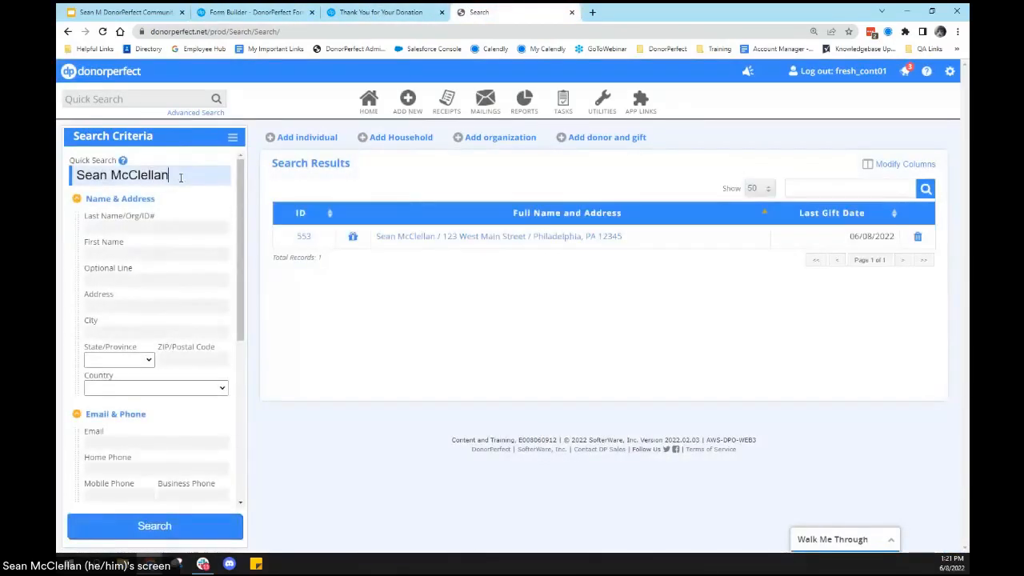
{"action": "left_click", "coordinate": [402, 238]}
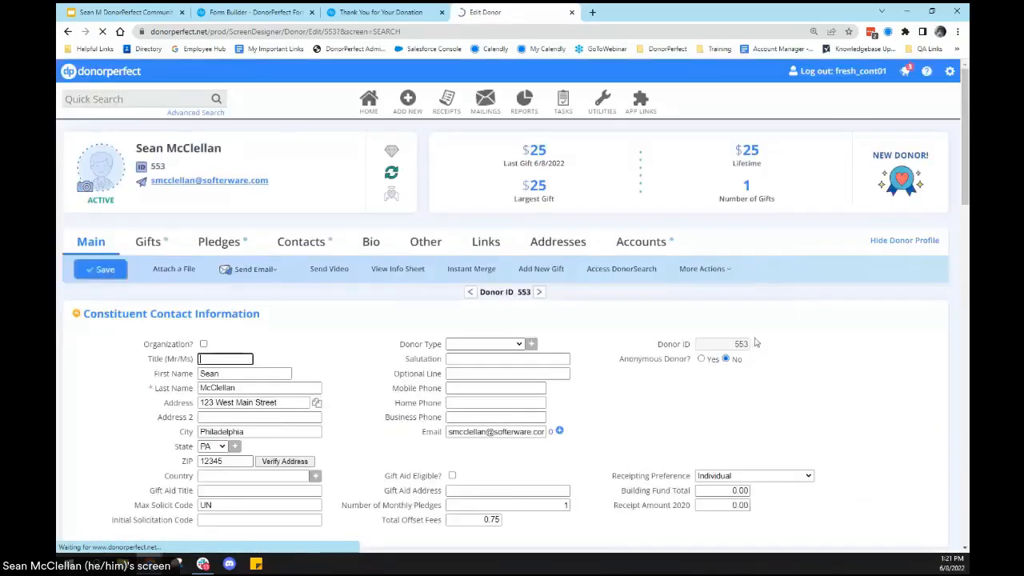
{"action": "scroll", "coordinate": [684, 414], "scroll_direction": "down", "scroll_amount": 15}
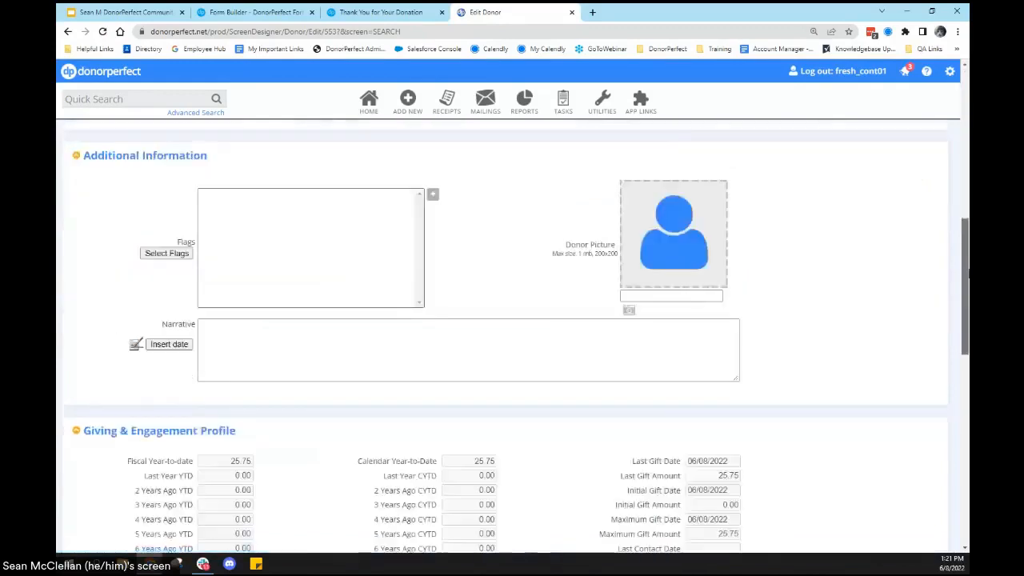
{"action": "left_click", "coordinate": [309, 317]}
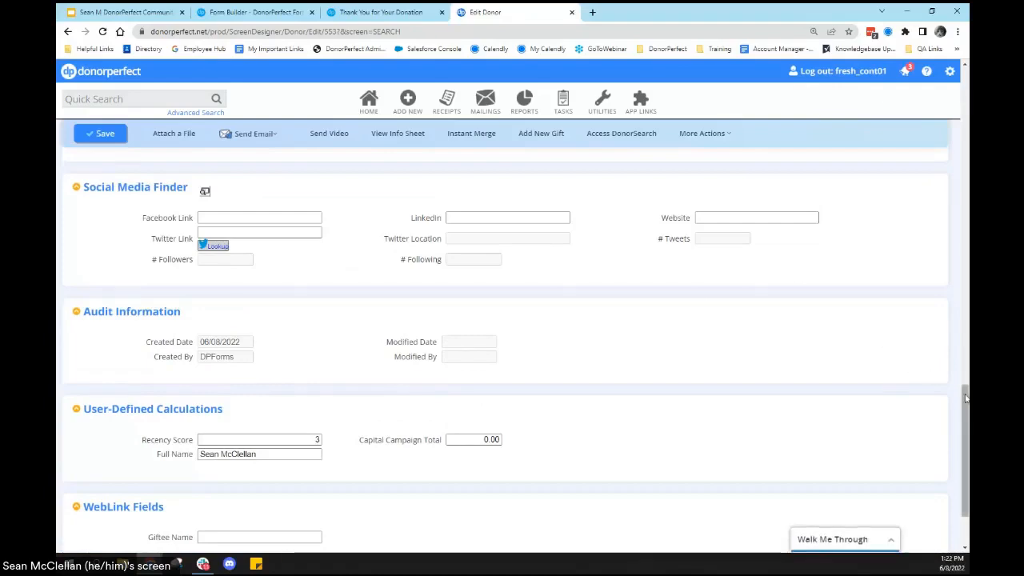
{"action": "scroll", "coordinate": [965, 382], "scroll_direction": "up", "scroll_amount": 1}
{"action": "scroll", "coordinate": [964, 381], "scroll_direction": "up", "scroll_amount": 10}
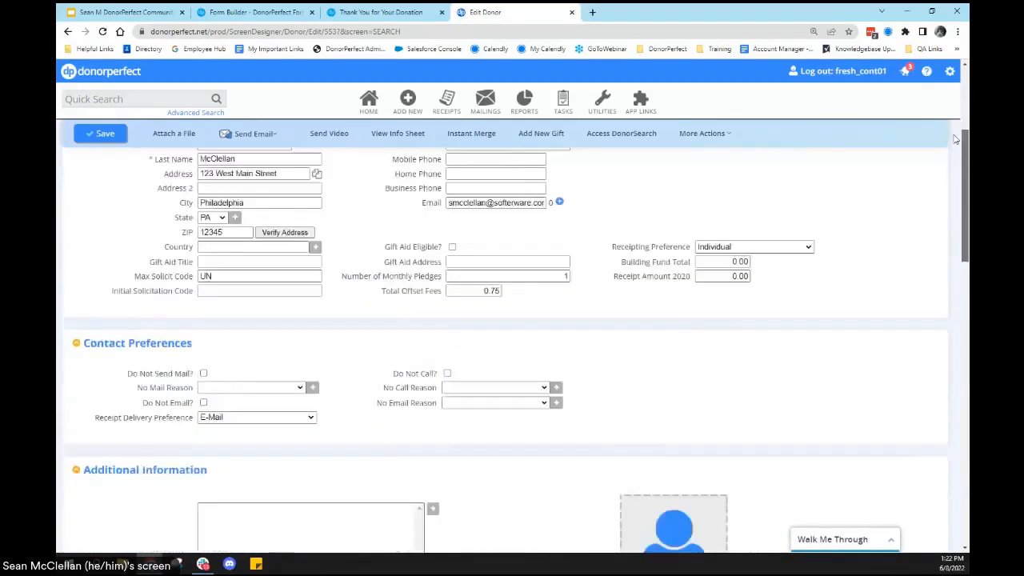
Step: Open the donor's 06/08/2022 gift and review its gift details, tribute and receipt information
{"action": "left_click", "coordinate": [152, 188]}
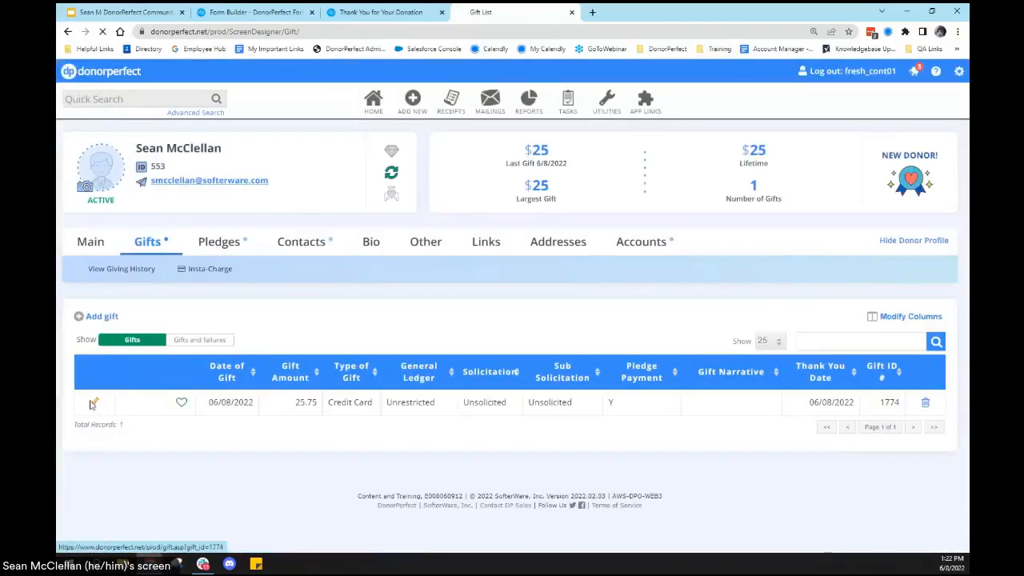
{"action": "left_click", "coordinate": [92, 404]}
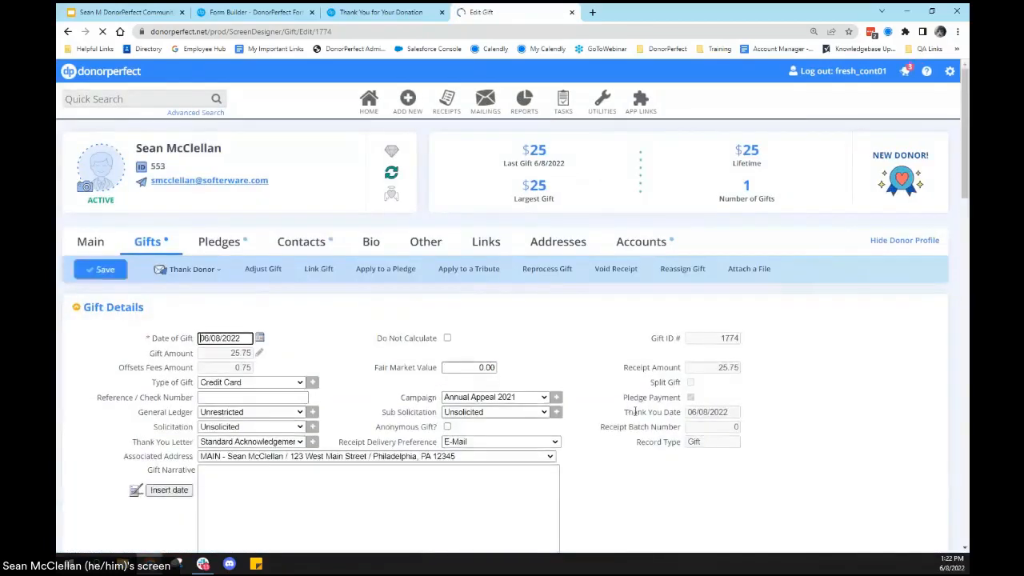
{"action": "scroll", "coordinate": [647, 418], "scroll_direction": "down", "scroll_amount": 1}
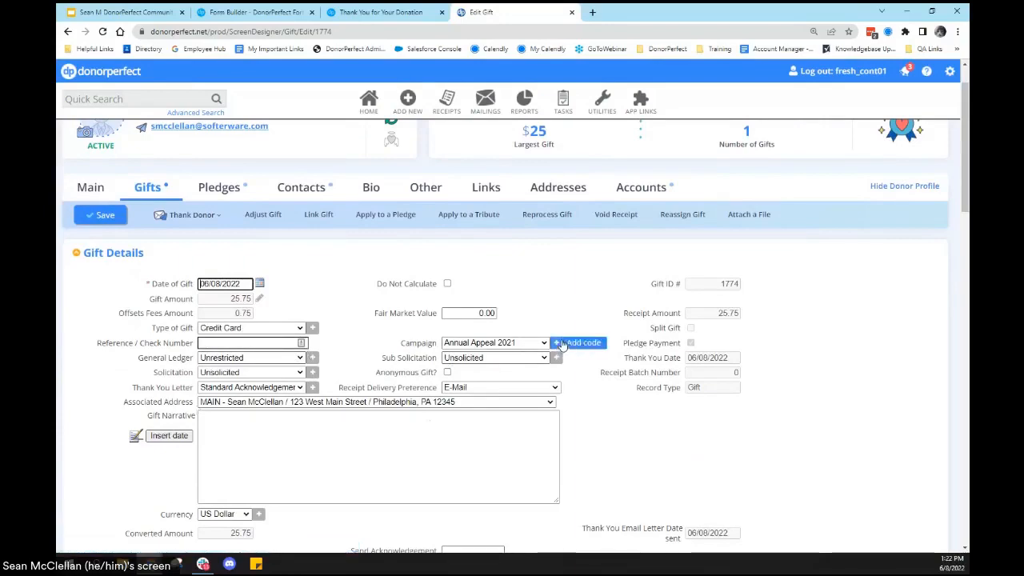
{"action": "scroll", "coordinate": [601, 379], "scroll_direction": "down", "scroll_amount": 3}
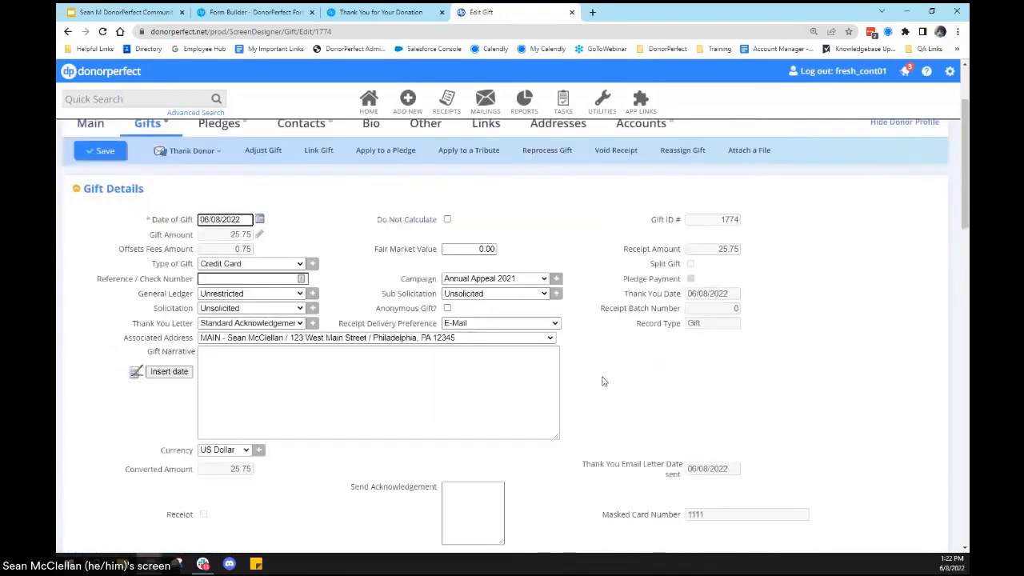
{"action": "scroll", "coordinate": [572, 392], "scroll_direction": "down", "scroll_amount": 4}
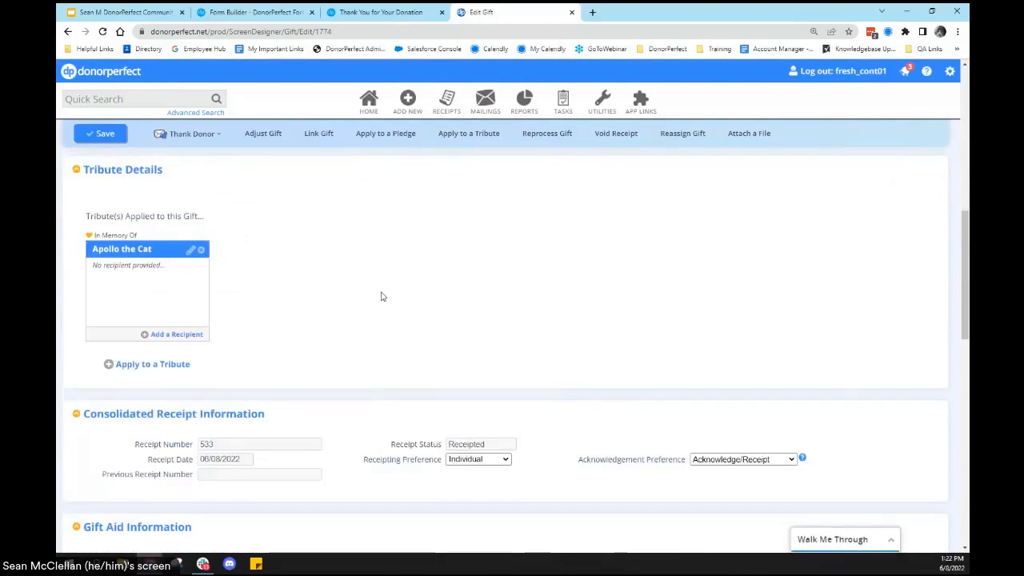
{"action": "scroll", "coordinate": [382, 296], "scroll_direction": "down", "scroll_amount": 4}
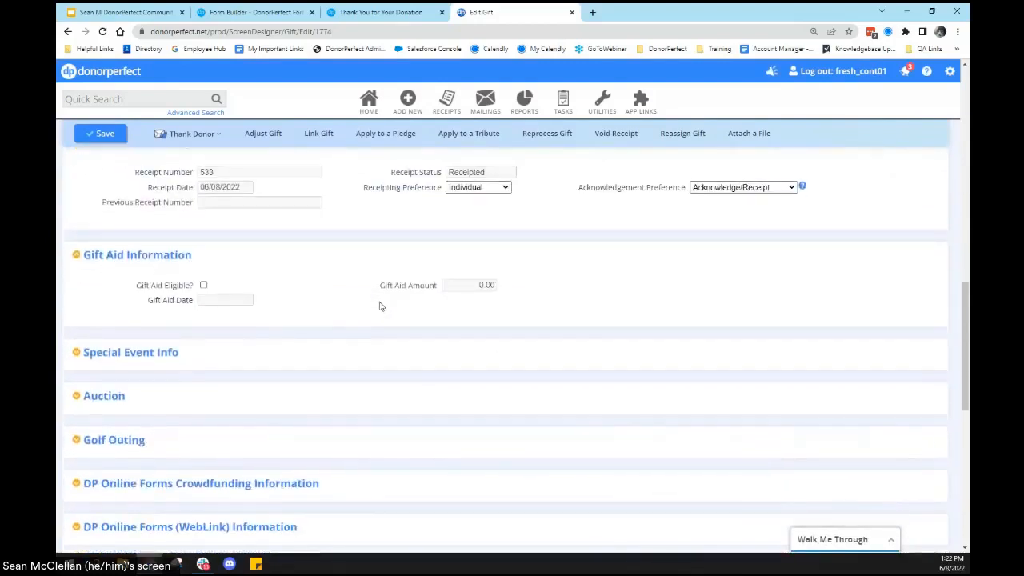
Step: Expand the gift's DP Online Forms (WebLink) Information section and examine the Receive Monthly Update field
{"action": "scroll", "coordinate": [377, 310], "scroll_direction": "down", "scroll_amount": 4}
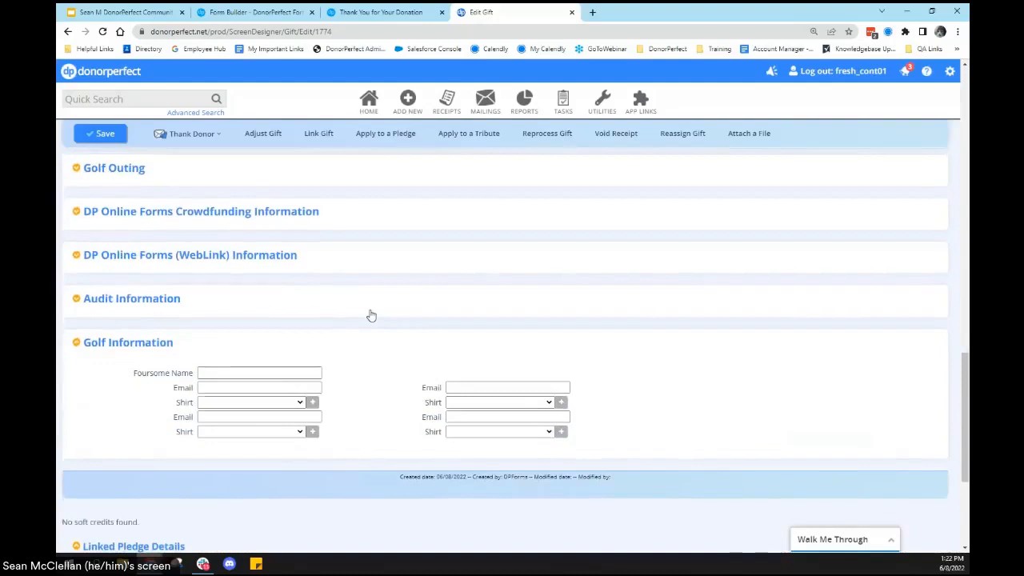
{"action": "scroll", "coordinate": [371, 315], "scroll_direction": "up", "scroll_amount": 1}
{"action": "left_click", "coordinate": [356, 318]}
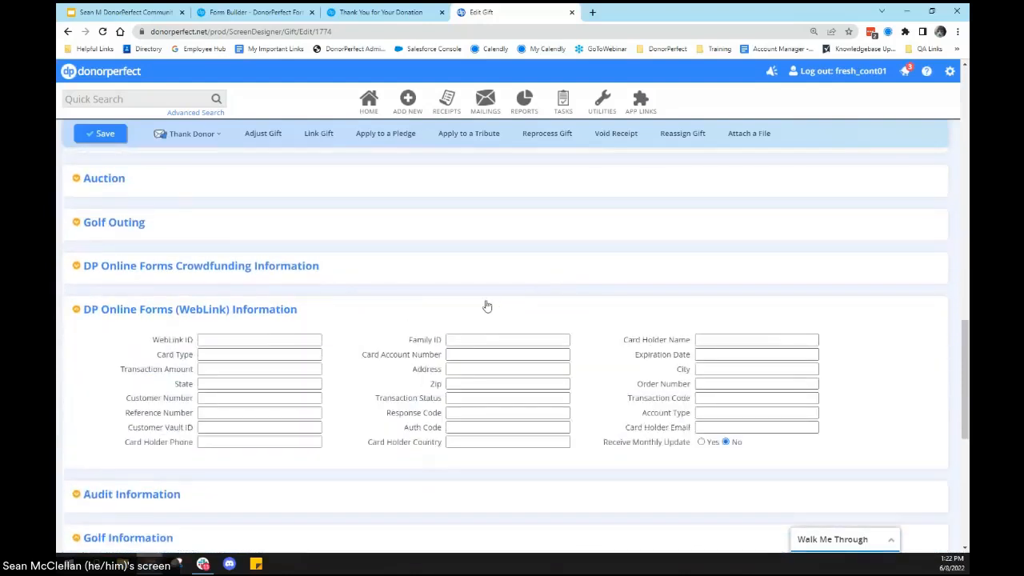
{"action": "left_click_drag", "start_coordinate": [592, 441], "coordinate": [676, 442]}
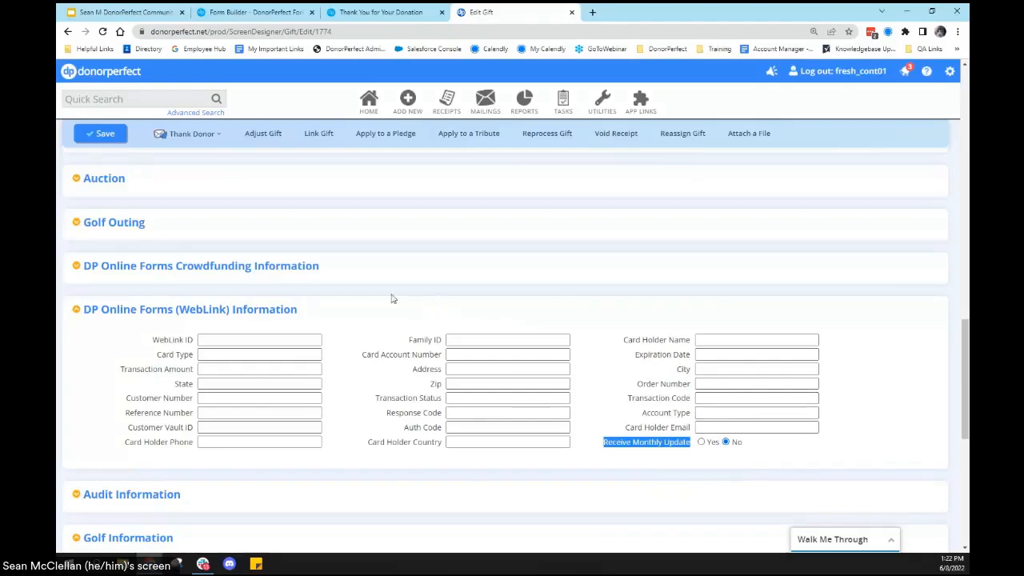
Step: Review the donor's pledge list and contact history
{"action": "scroll", "coordinate": [369, 304], "scroll_direction": "up", "scroll_amount": 2}
{"action": "scroll", "coordinate": [363, 304], "scroll_direction": "up", "scroll_amount": 10}
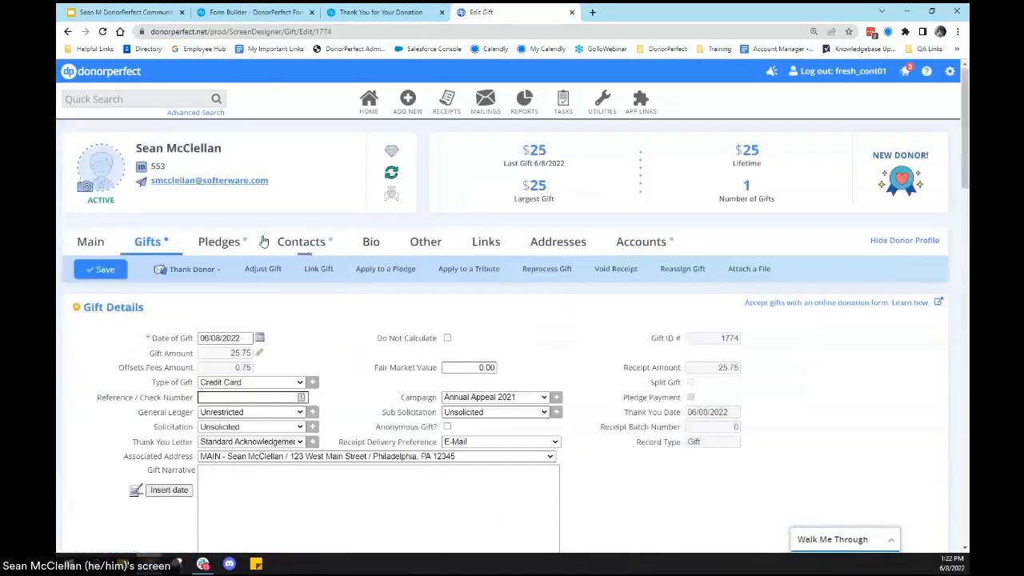
{"action": "left_click", "coordinate": [230, 237]}
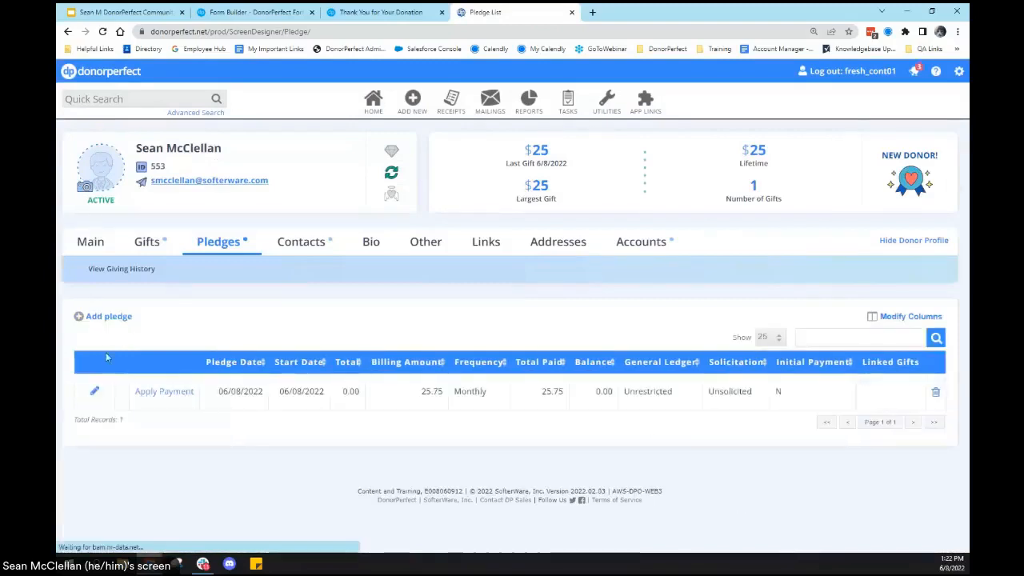
{"action": "left_click", "coordinate": [289, 251]}
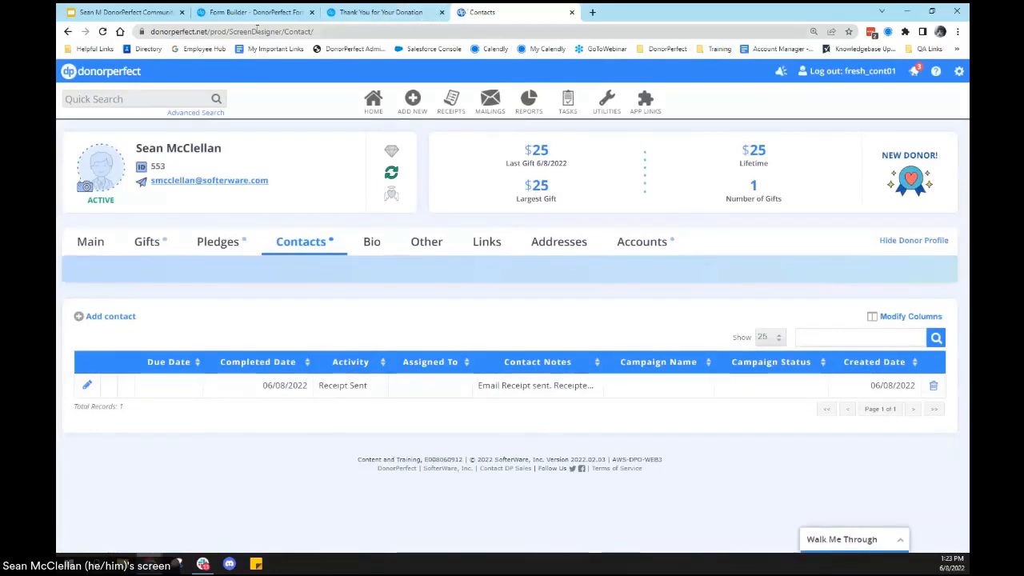
Step: Switch to the Google Slides conference presentation and start the slideshow from the slide on maximizing DP Forms effectiveness
{"action": "left_click", "coordinate": [120, 12]}
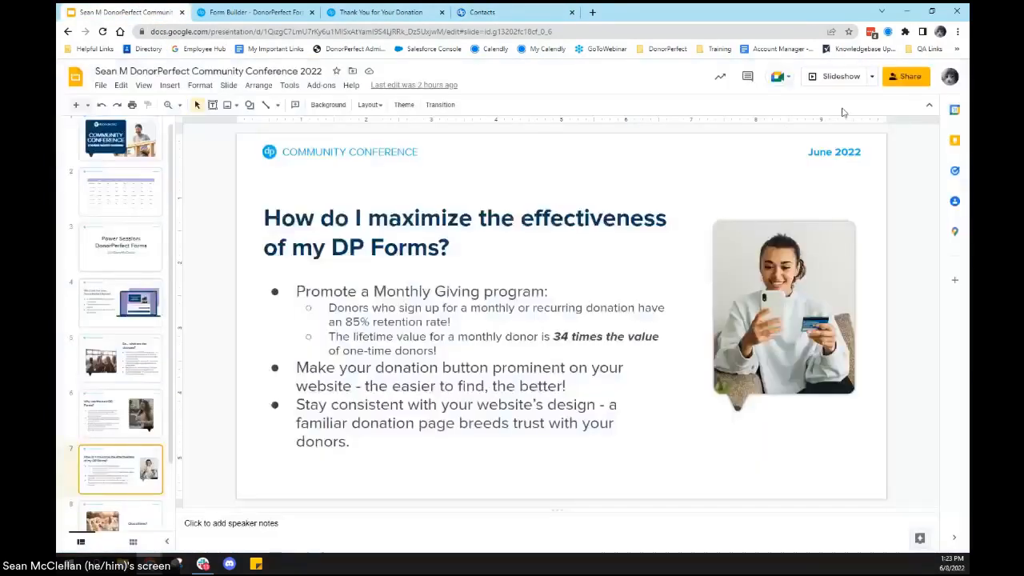
{"action": "left_click", "coordinate": [834, 74]}
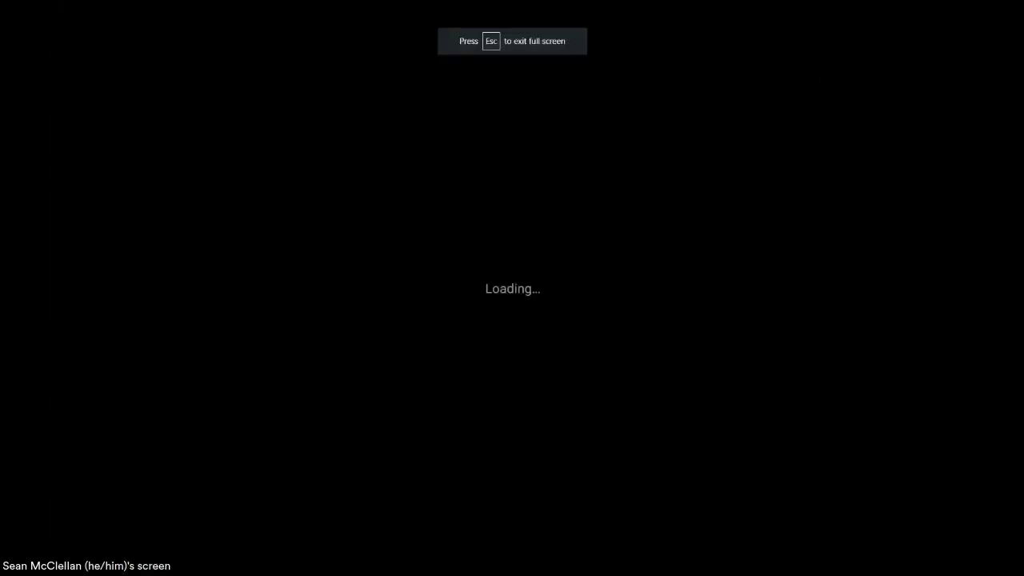